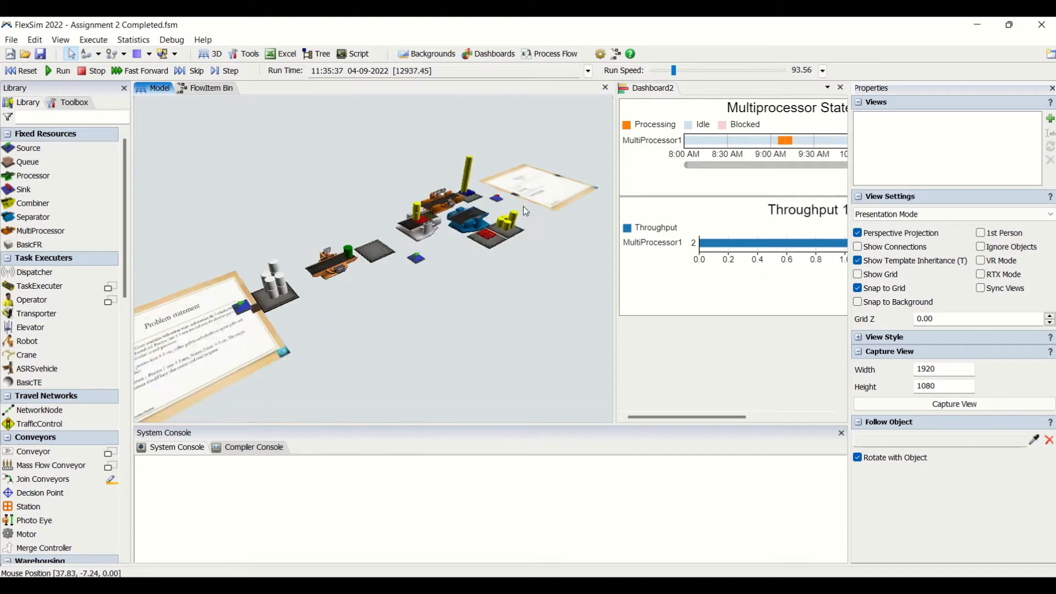
- Examine the running completed model from the sources through the processor, combiner, separator and multiprocessor
drag(434, 284, 401, 321)
scroll(475, 335, down, 4)
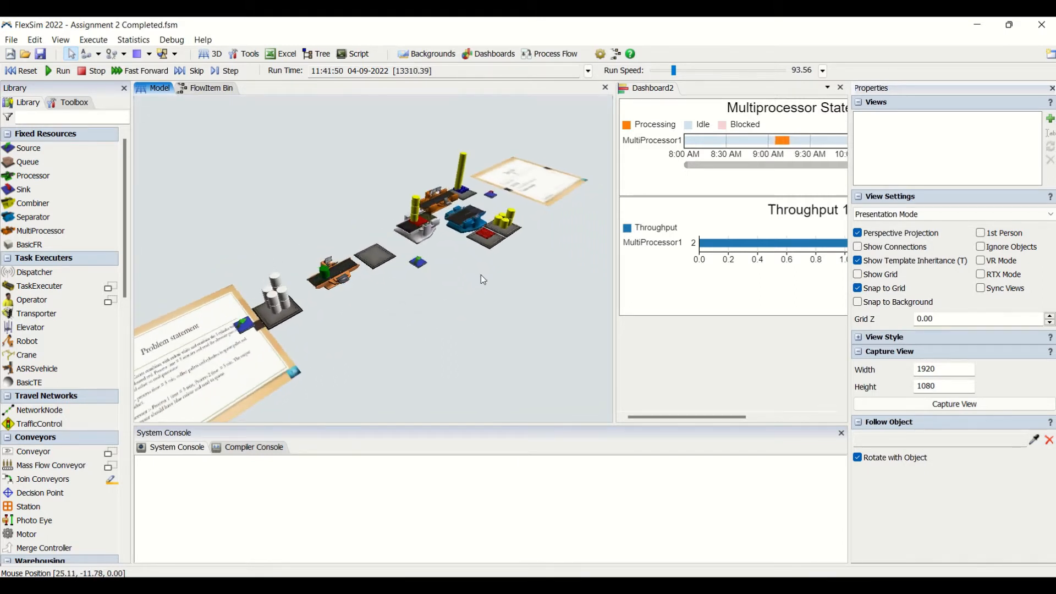
scroll(457, 254, up, 1)
scroll(455, 293, up, 1)
drag(455, 294, 460, 295)
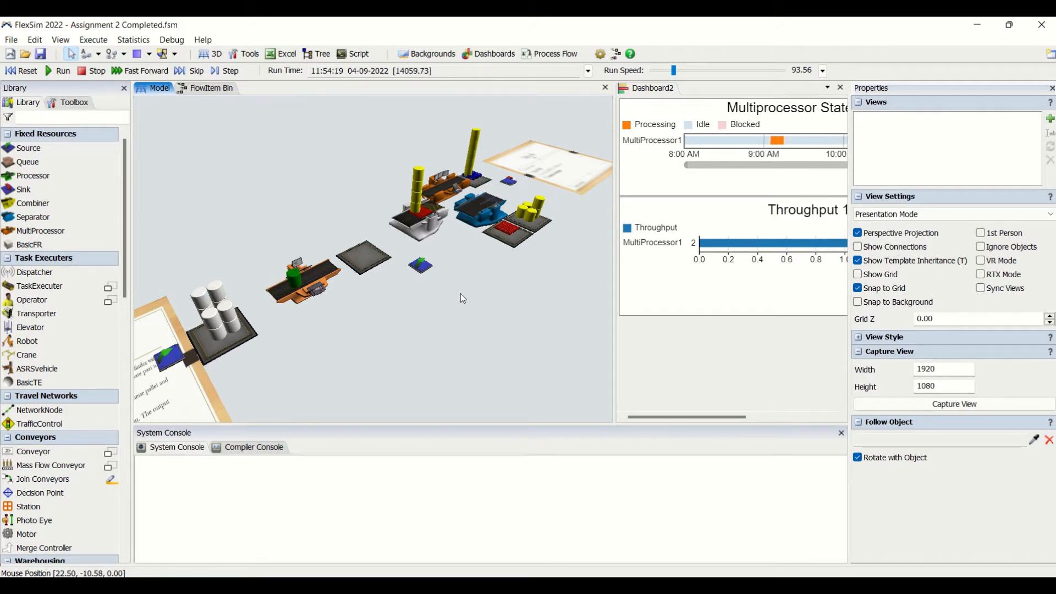
right_drag(494, 309, 491, 307)
scroll(478, 298, up, 5)
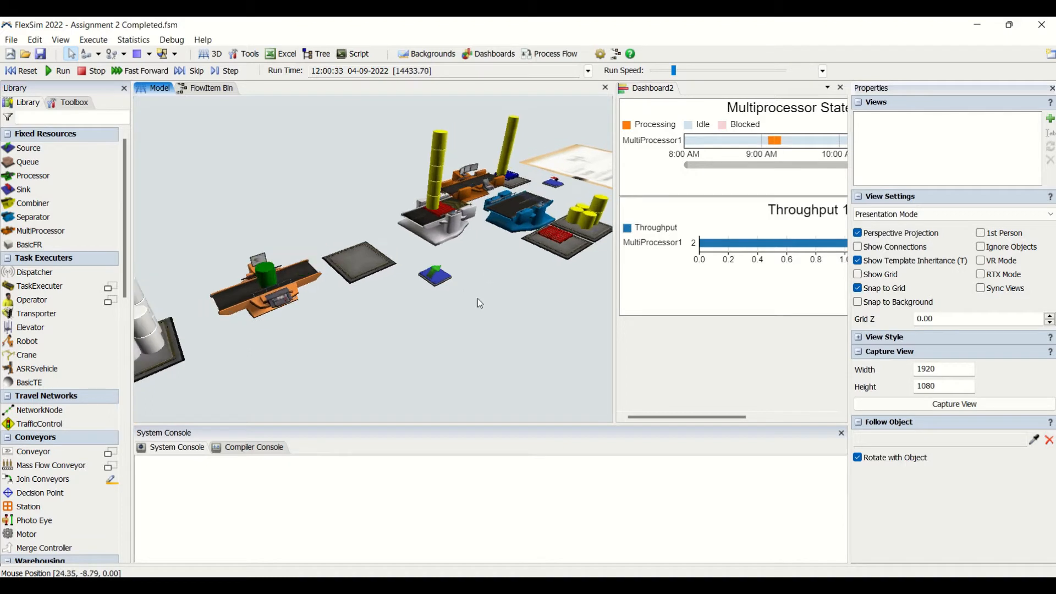
scroll(272, 382, down, 3)
drag(271, 382, 475, 284)
scroll(479, 275, up, 2)
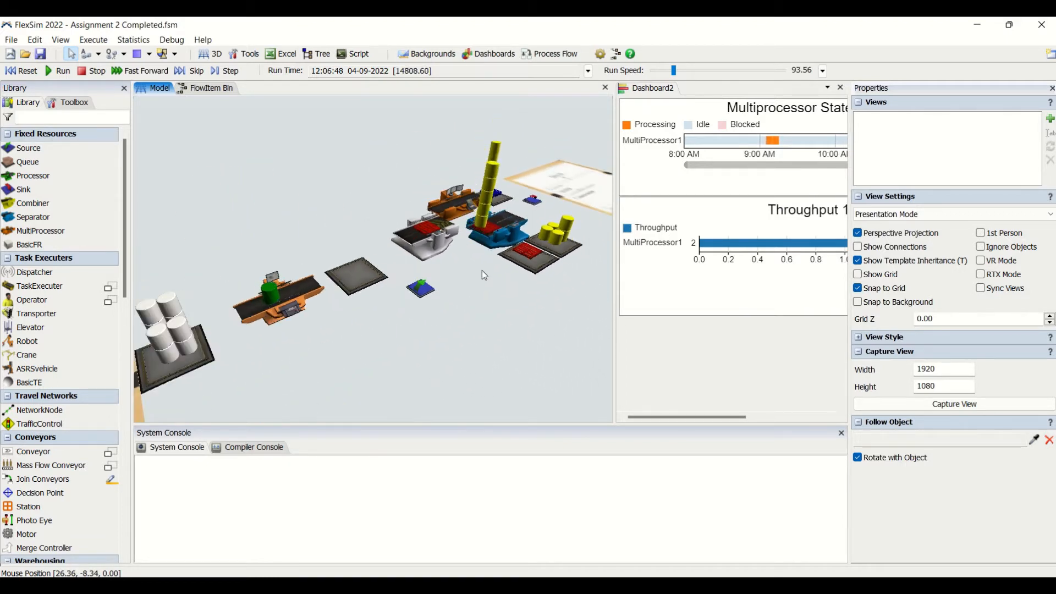
scroll(507, 226, up, 3)
scroll(507, 227, down, 4)
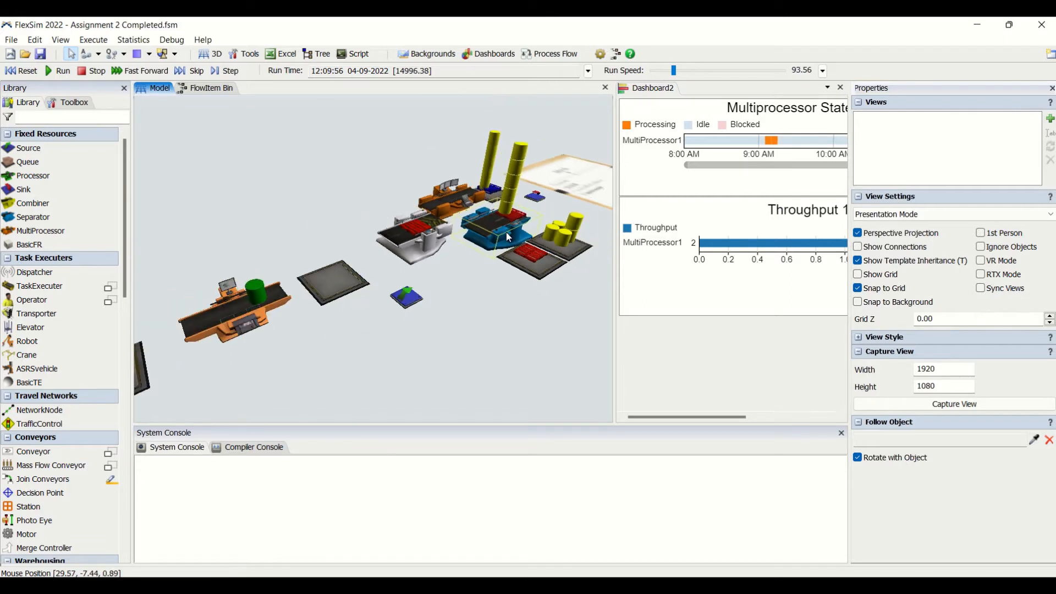
scroll(464, 334, down, 2)
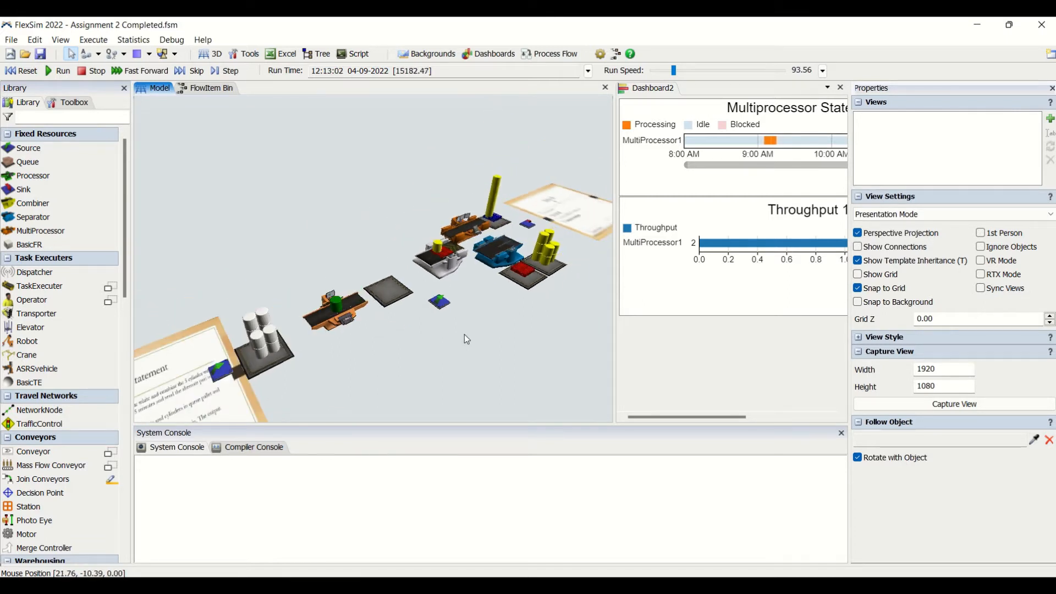
scroll(457, 295, down, 2)
scroll(461, 300, down, 2)
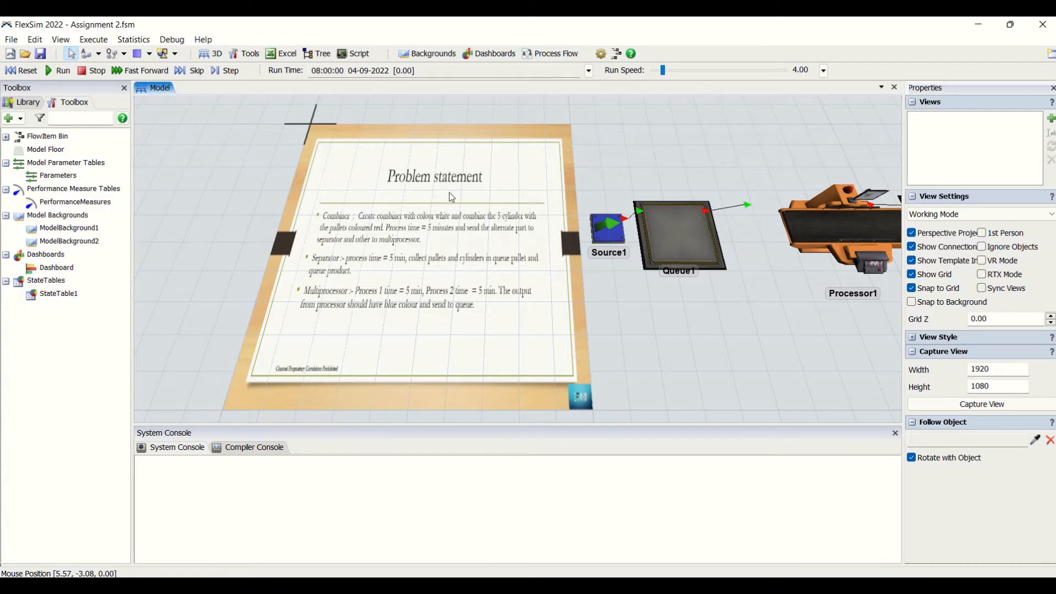
- Show the object library and read the "Problem statement" and "Task to do" slides around the existing process line
click(22, 102)
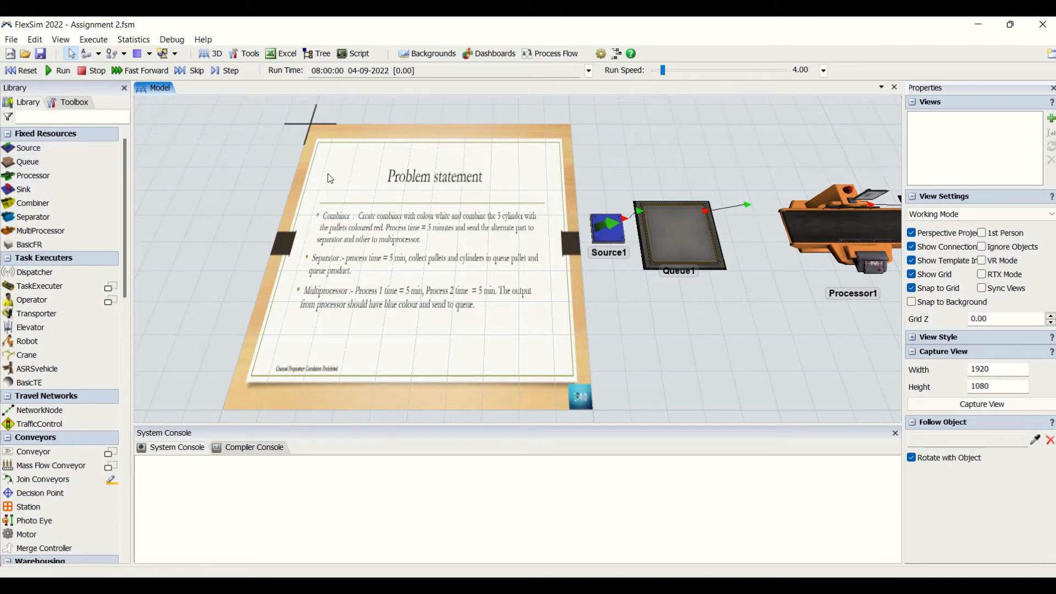
drag(626, 325, 500, 312)
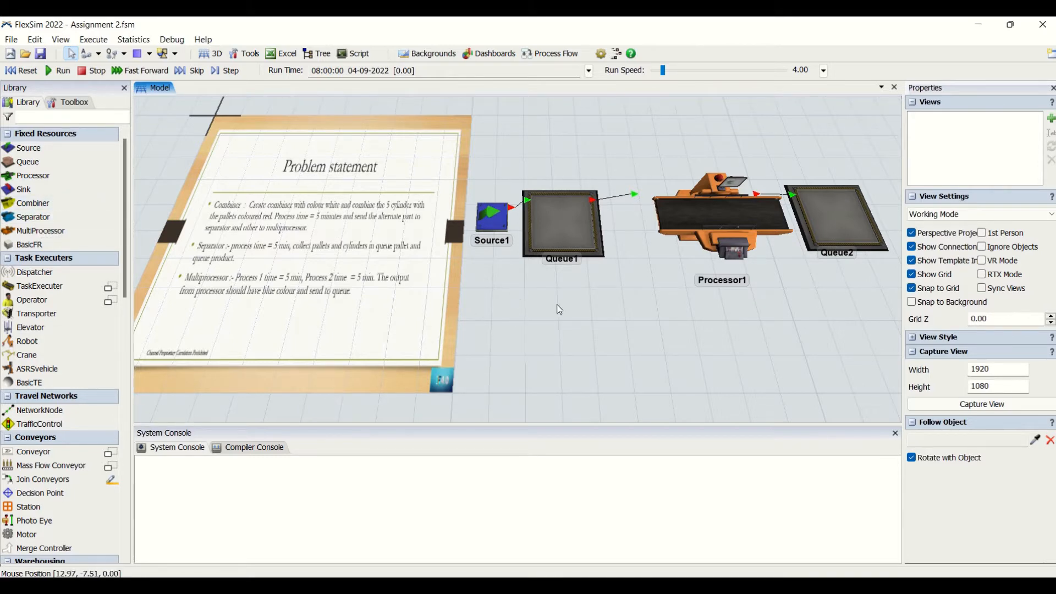
scroll(560, 309, down, 5)
drag(659, 329, 470, 320)
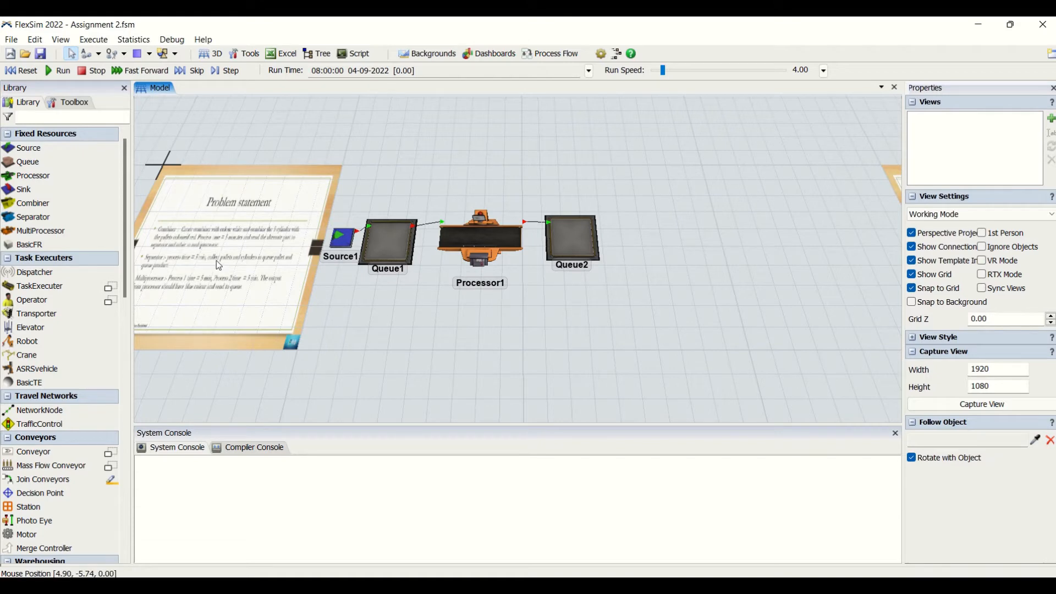
drag(217, 259, 345, 265)
scroll(345, 264, up, 3)
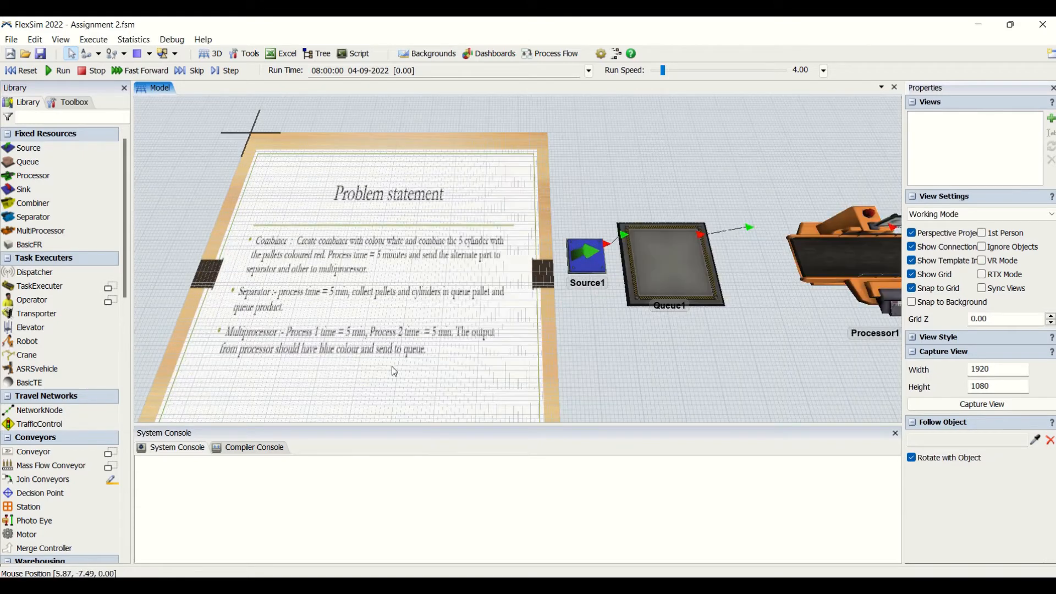
scroll(522, 317, down, 5)
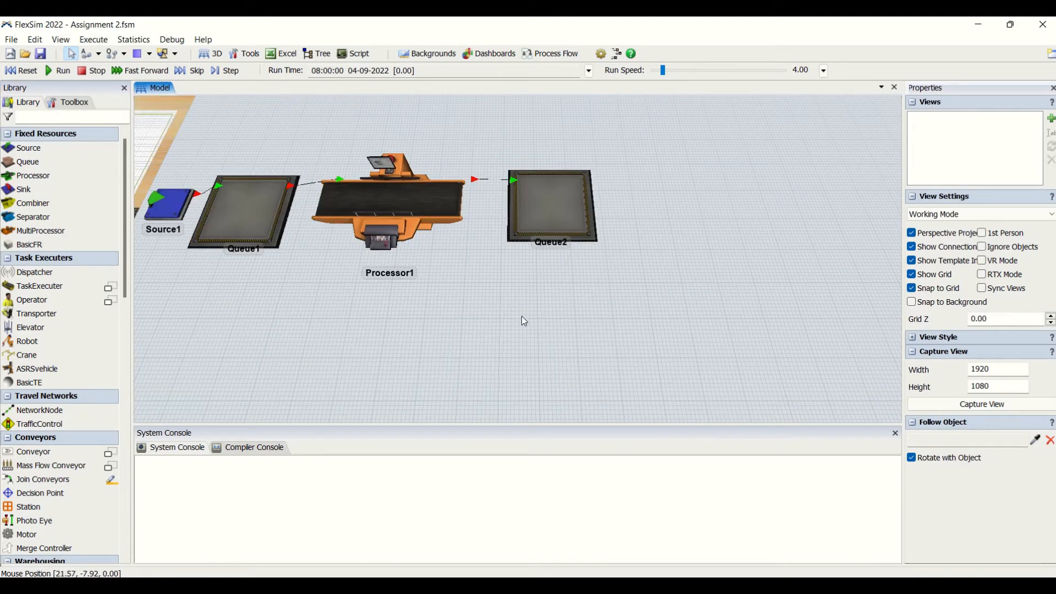
drag(682, 317, 325, 314)
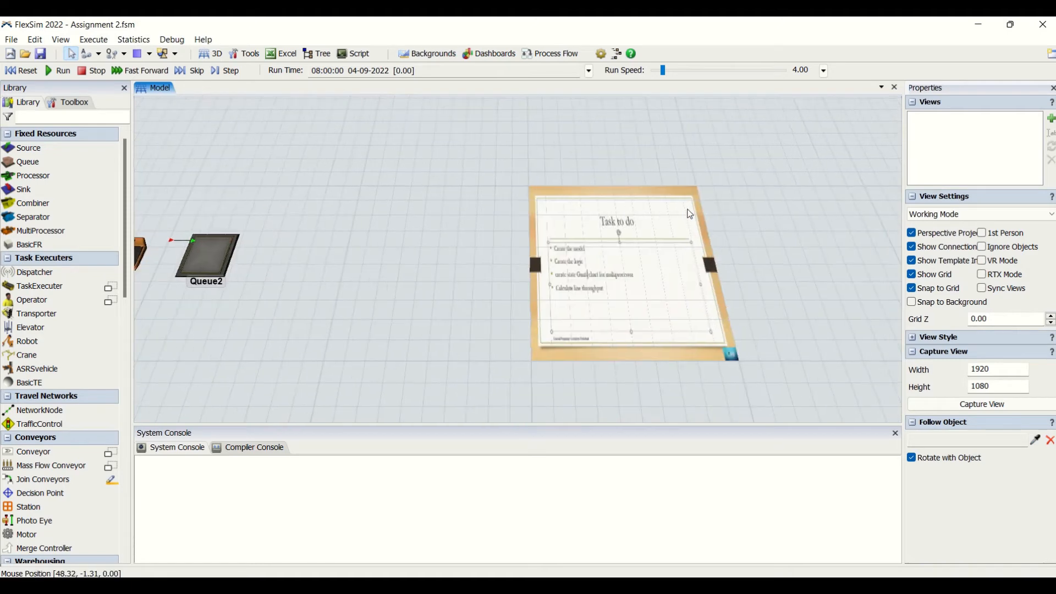
scroll(609, 320, up, 4)
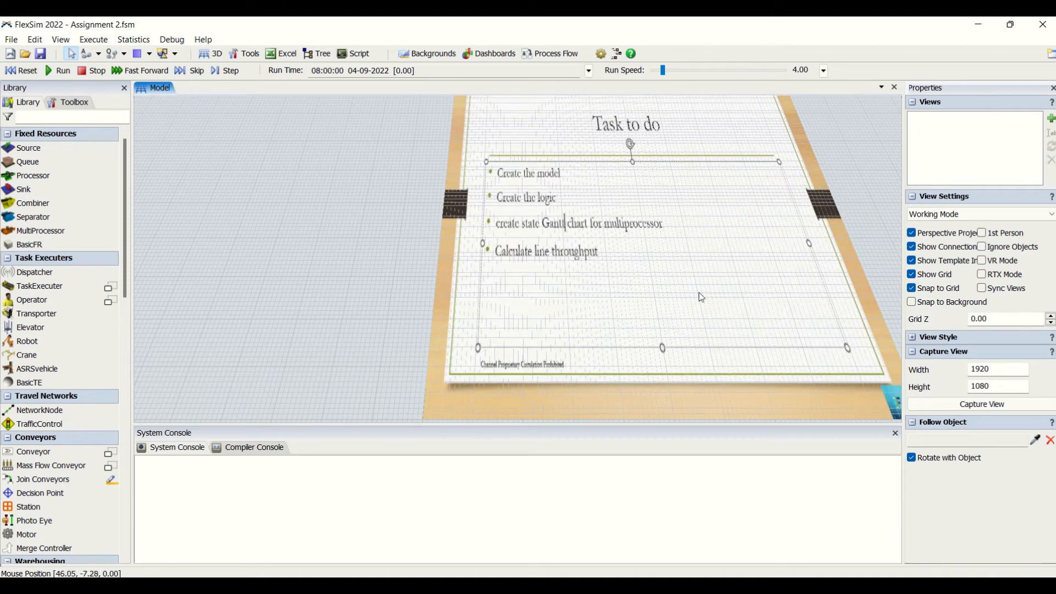
drag(356, 290, 597, 287)
scroll(374, 288, down, 3)
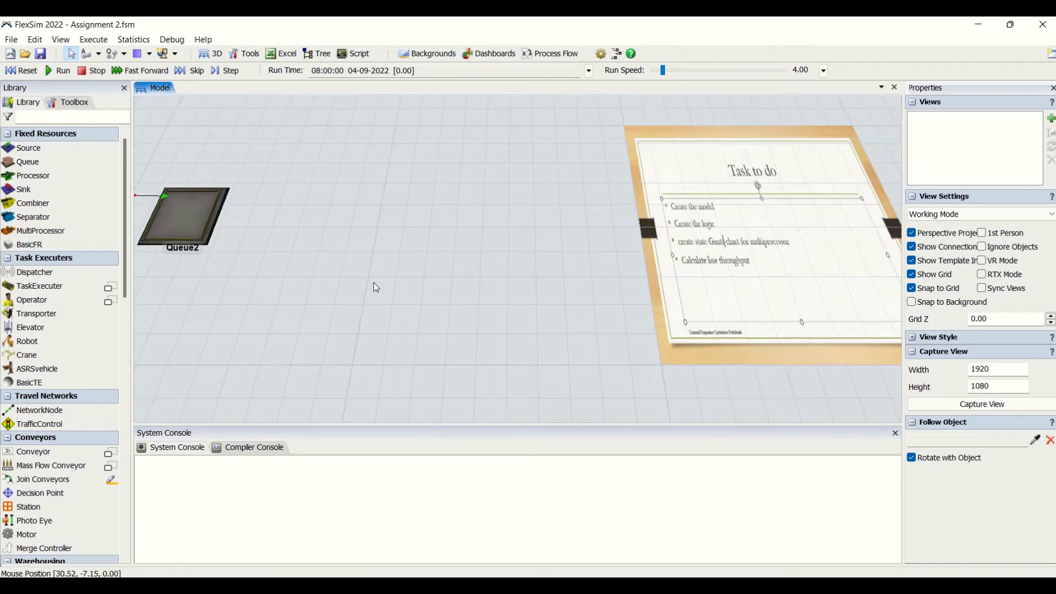
drag(374, 287, 556, 298)
scroll(553, 298, down, 2)
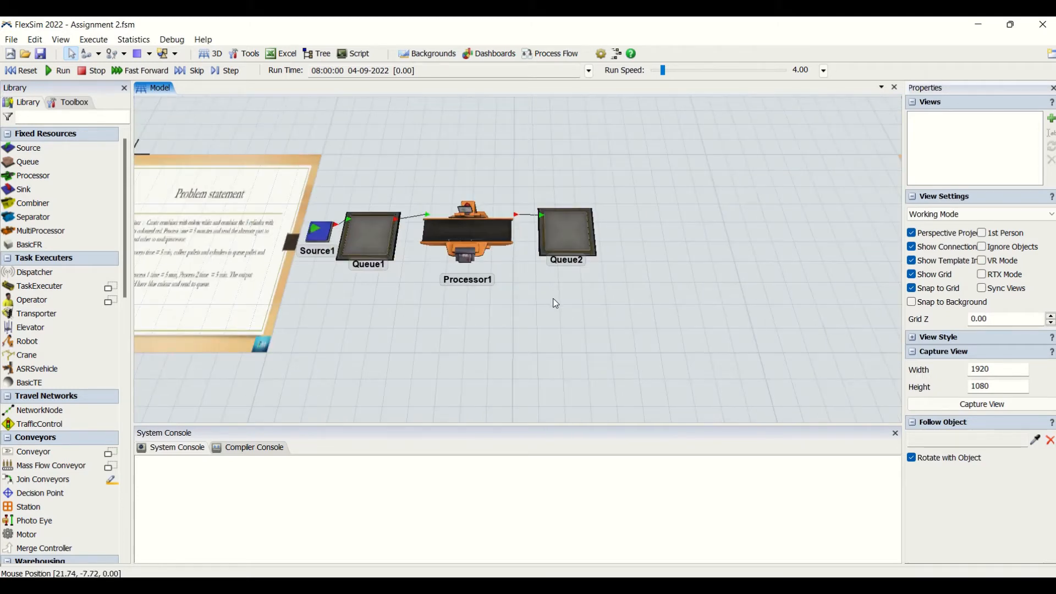
drag(341, 311, 500, 288)
scroll(370, 246, up, 3)
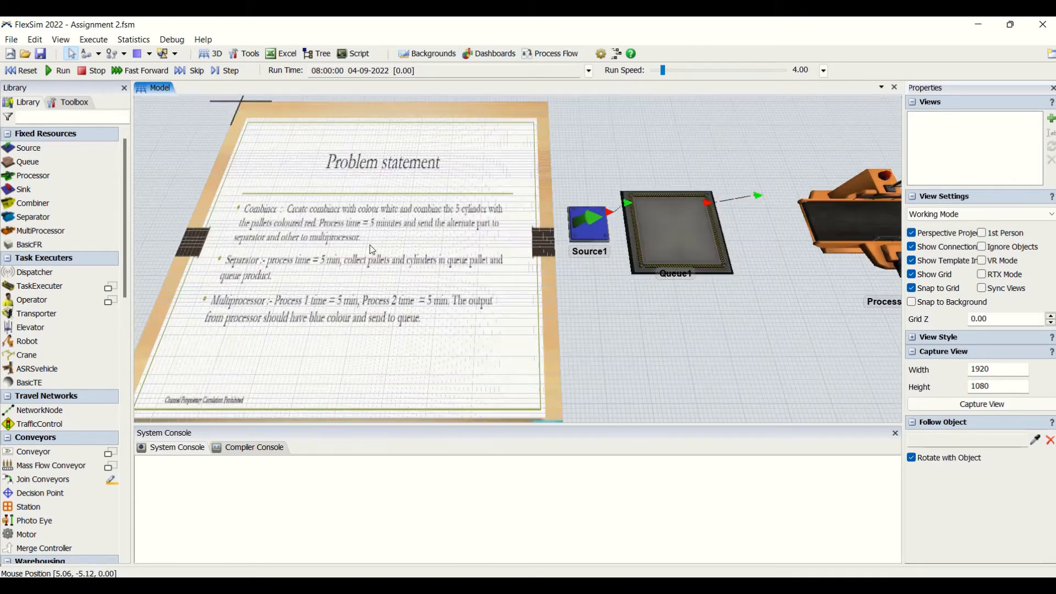
scroll(370, 245, up, 2)
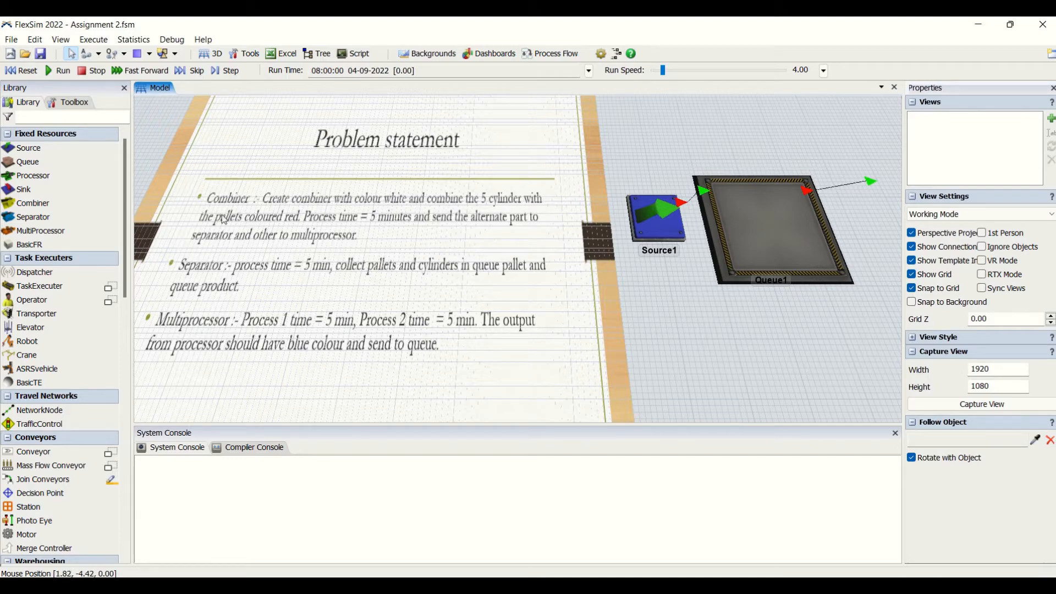
- Add a white Combiner after Queue2 and connect Queue2's output to it
drag(724, 296, 261, 279)
drag(630, 325, 302, 335)
scroll(330, 337, down, 3)
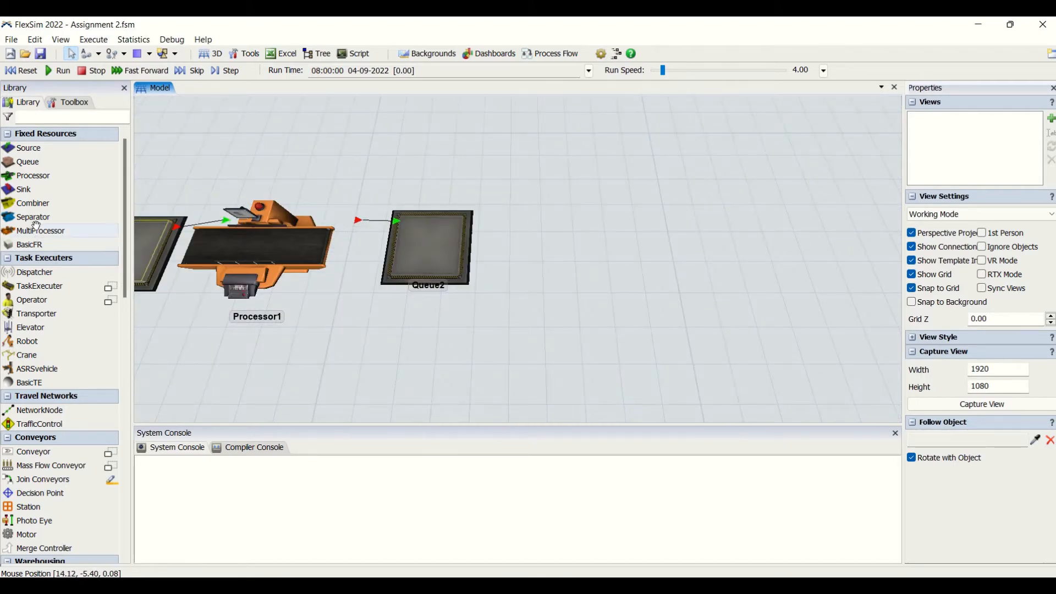
click(616, 231)
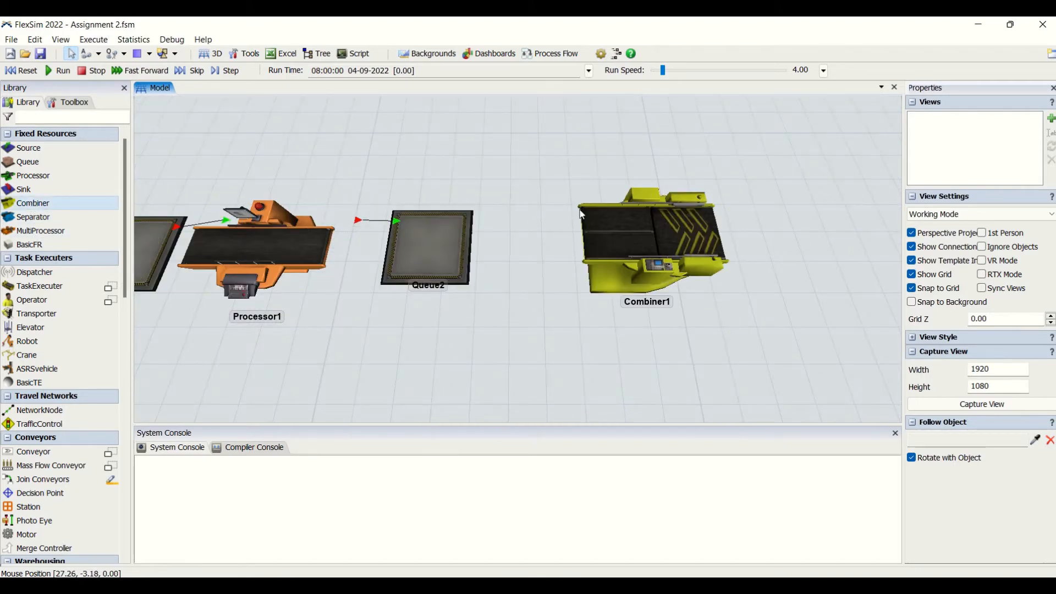
click(632, 243)
click(1021, 185)
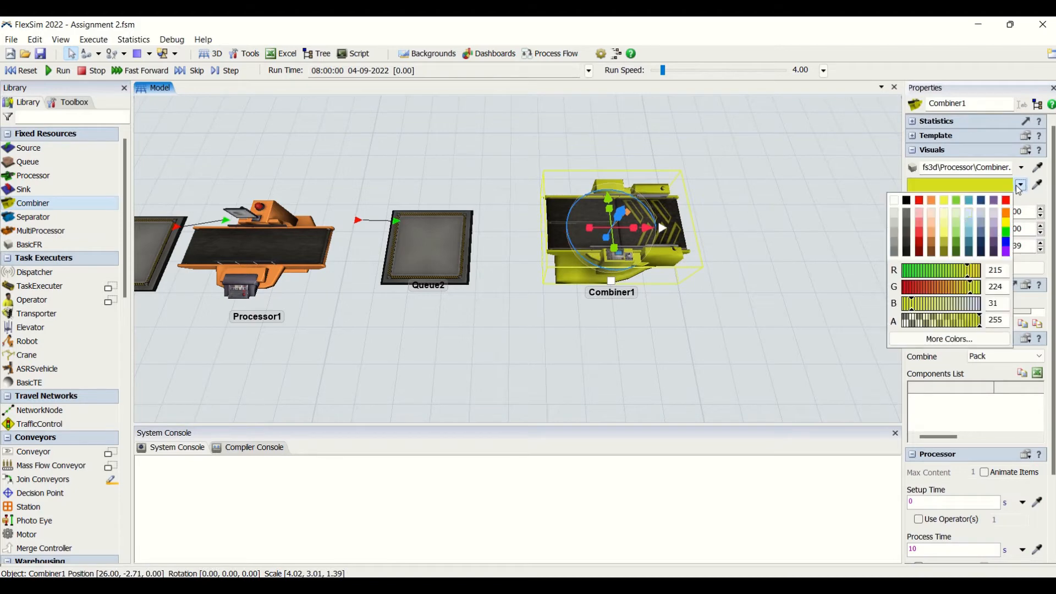
click(681, 339)
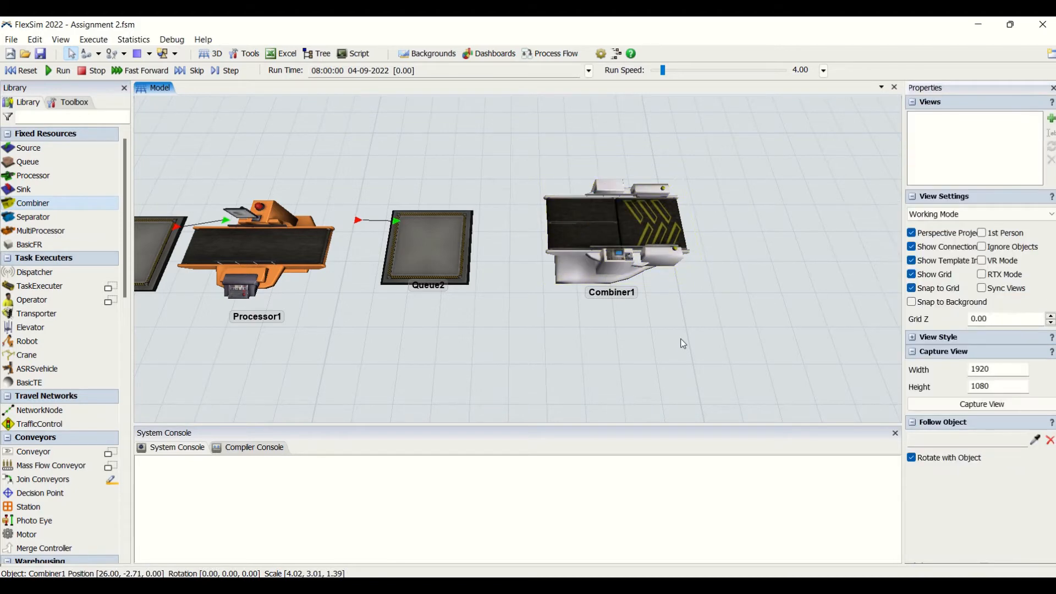
drag(428, 242, 566, 235)
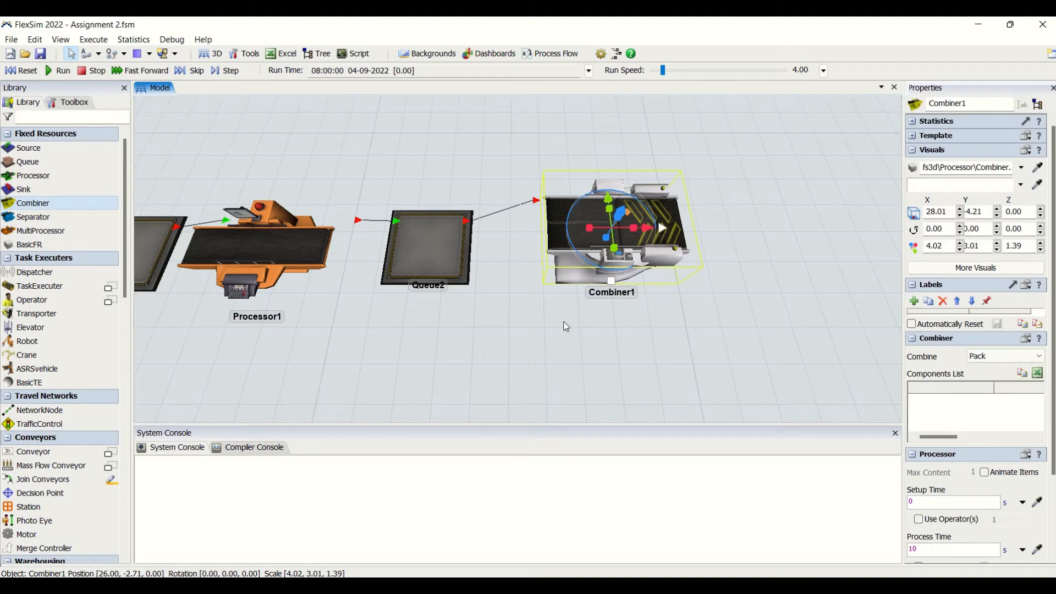
- Create a second Source below the gap between Queue2 and Combiner1 and connect it to the combiner
drag(567, 327, 489, 187)
double_click(467, 279)
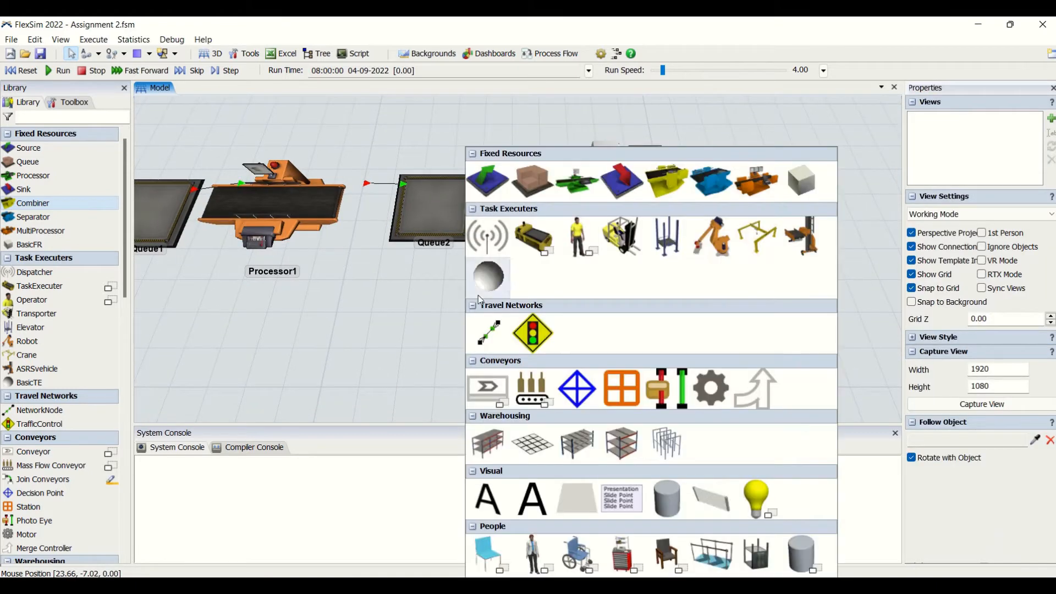
click(491, 190)
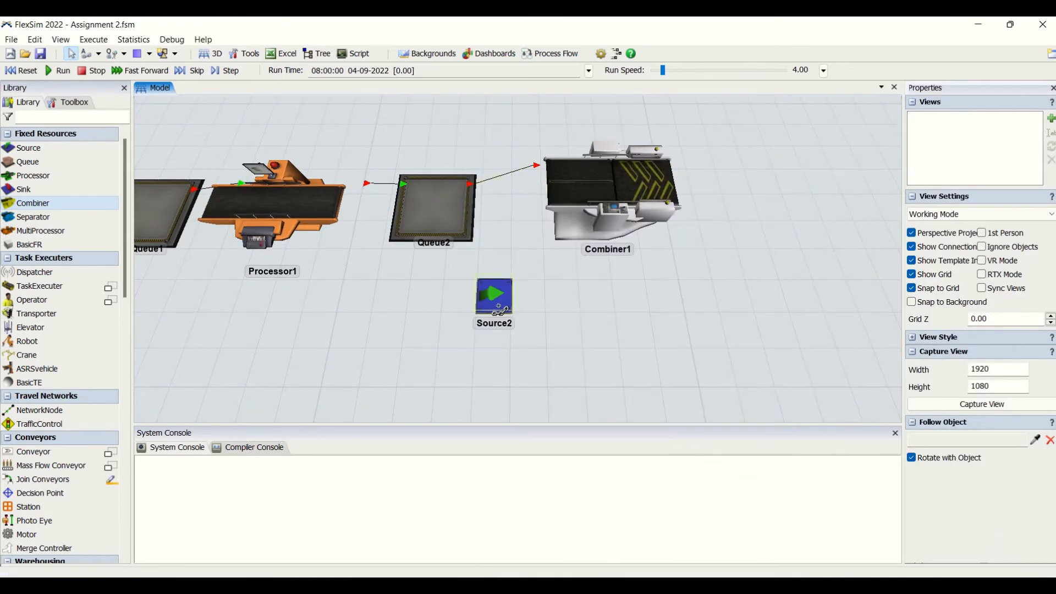
drag(499, 306, 576, 211)
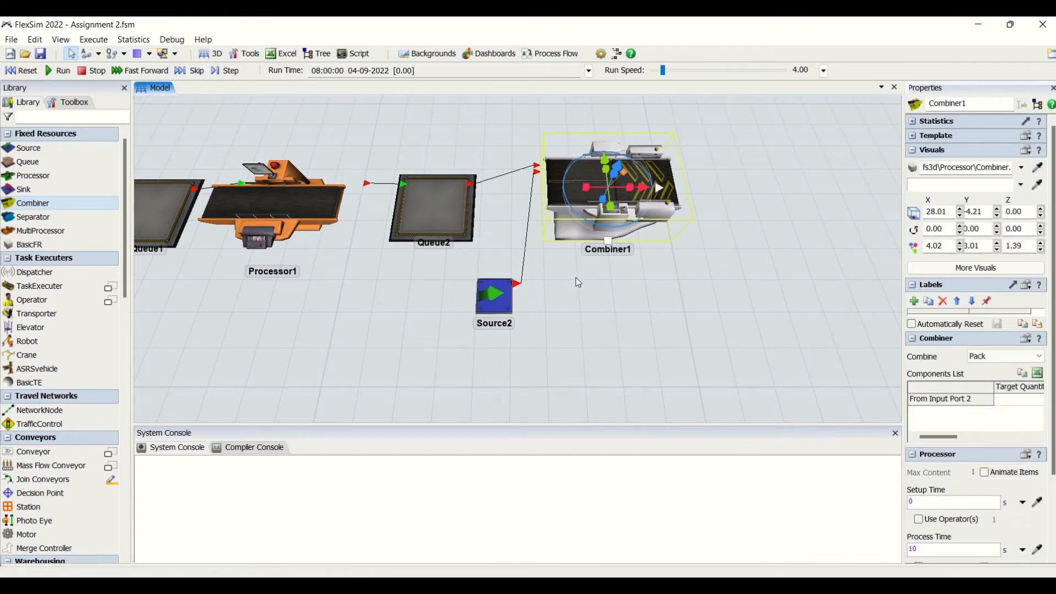
click(578, 308)
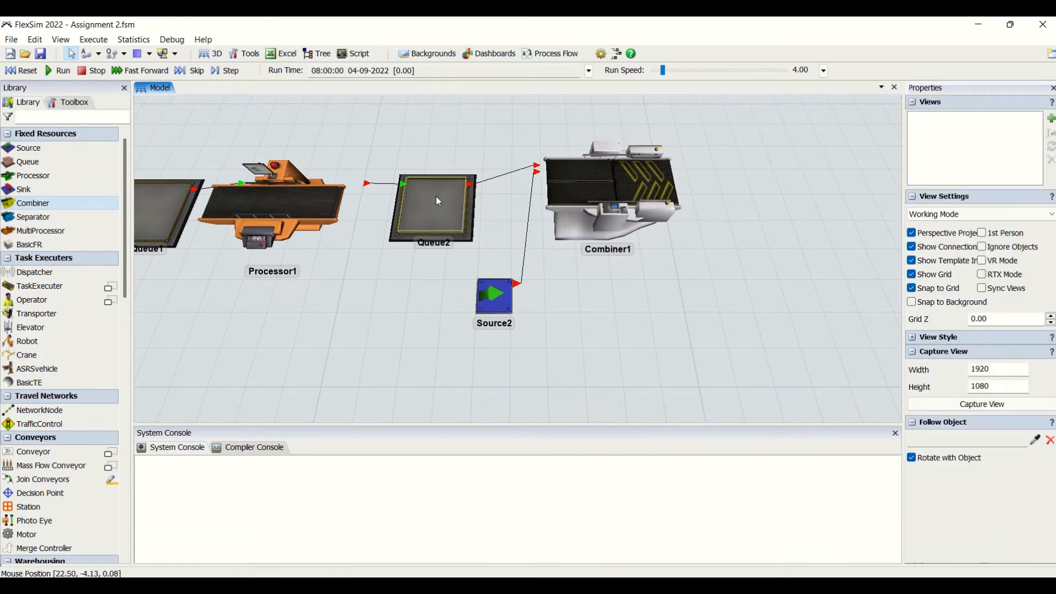
- Reorder Combiner1's input ports so that Source2 is port 1 and Queue2 is port 2
click(603, 200)
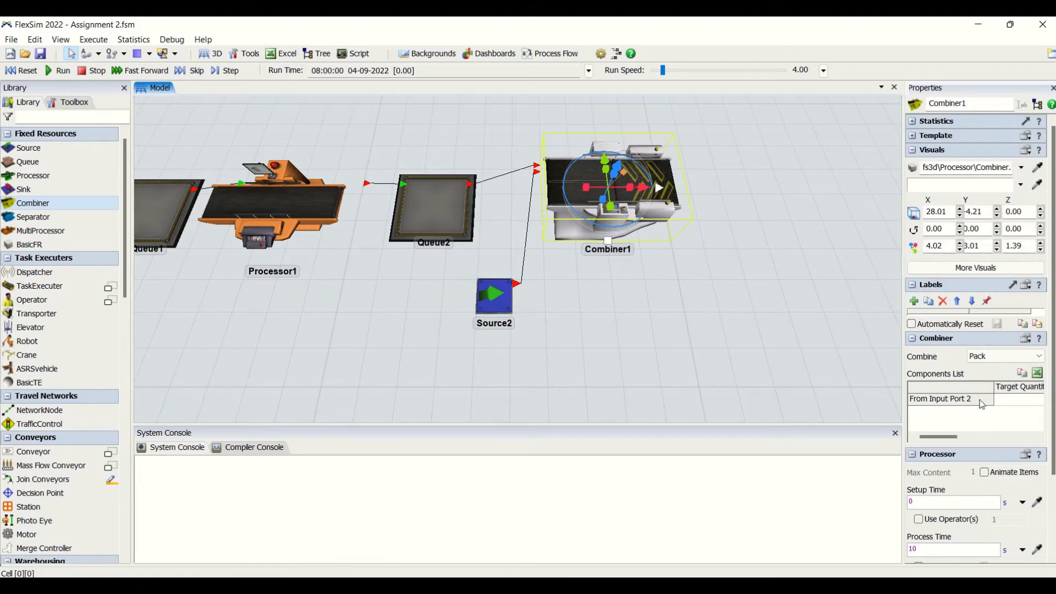
drag(903, 355, 851, 356)
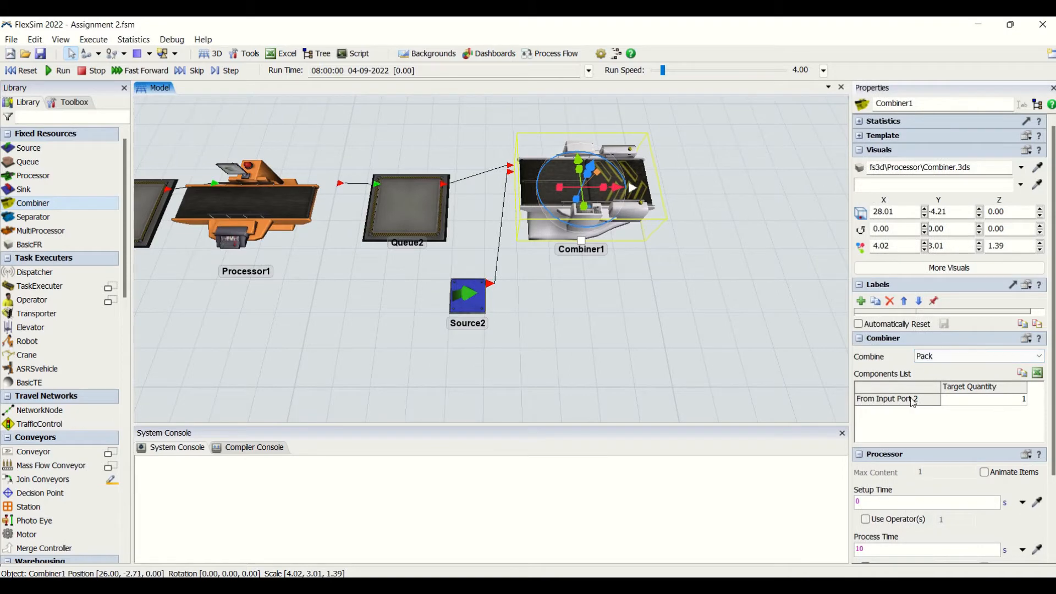
click(655, 327)
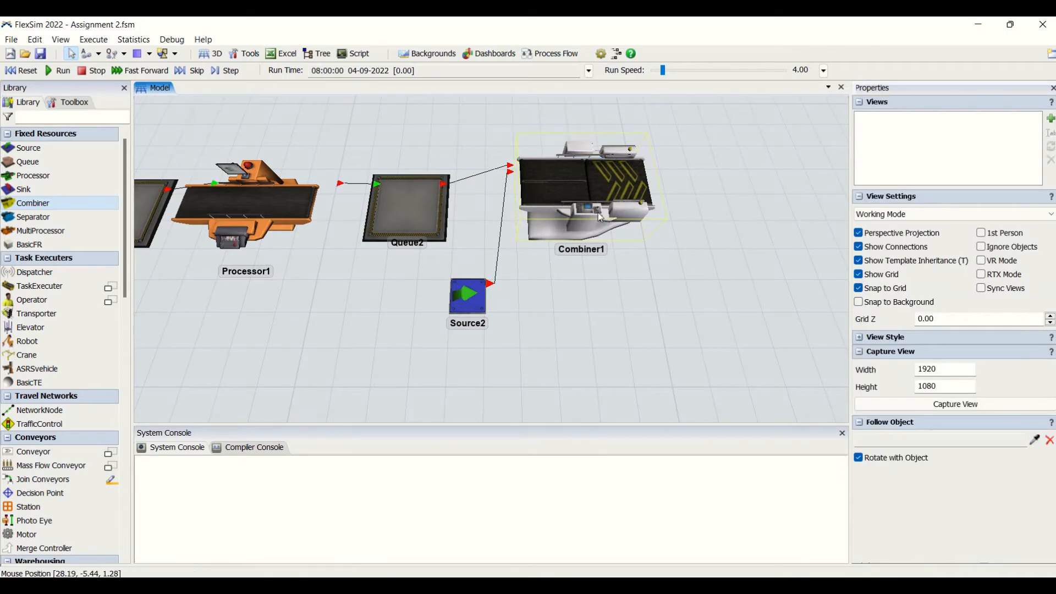
double_click(588, 209)
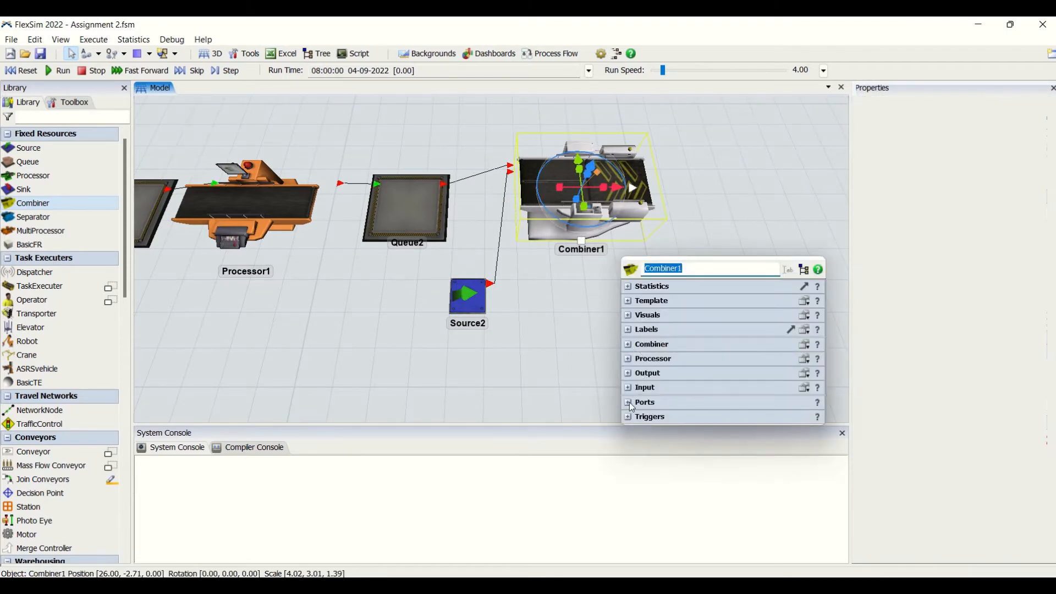
click(630, 402)
click(653, 450)
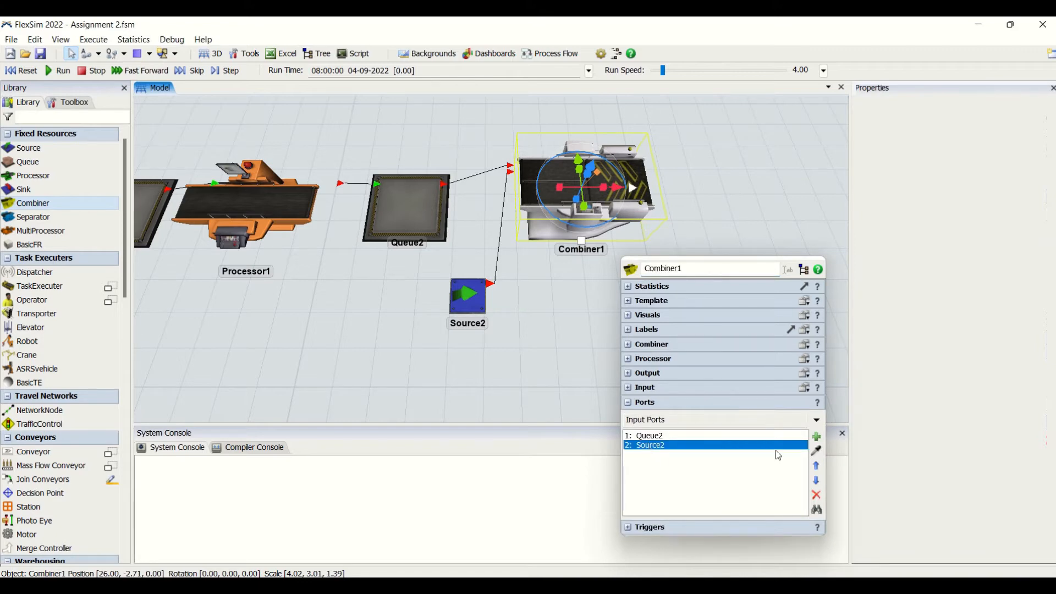
click(817, 467)
click(652, 452)
click(510, 223)
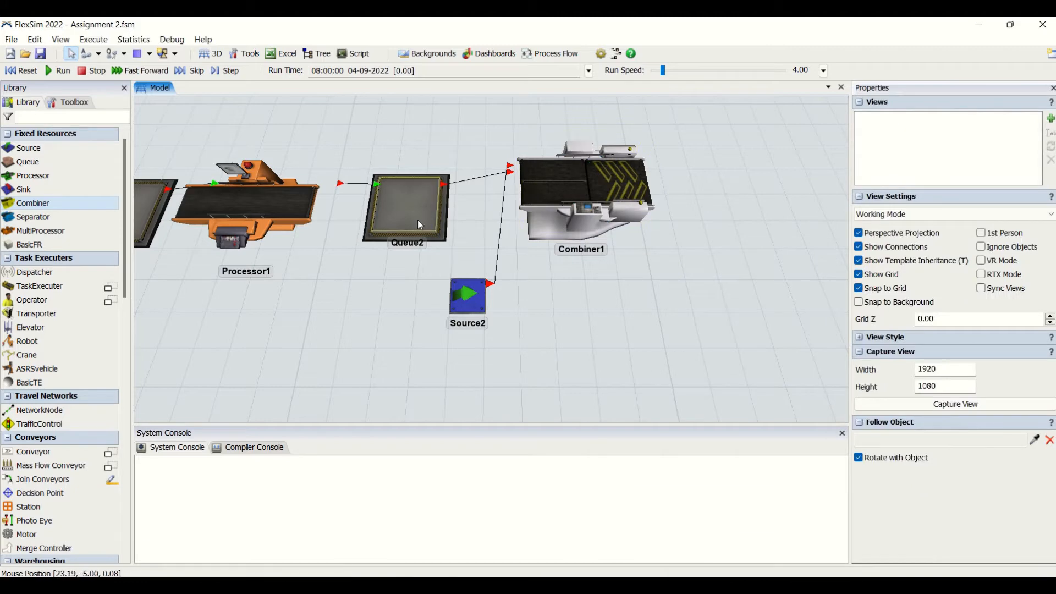
- Set Combiner1's target quantity from input port 2 to 5
click(397, 220)
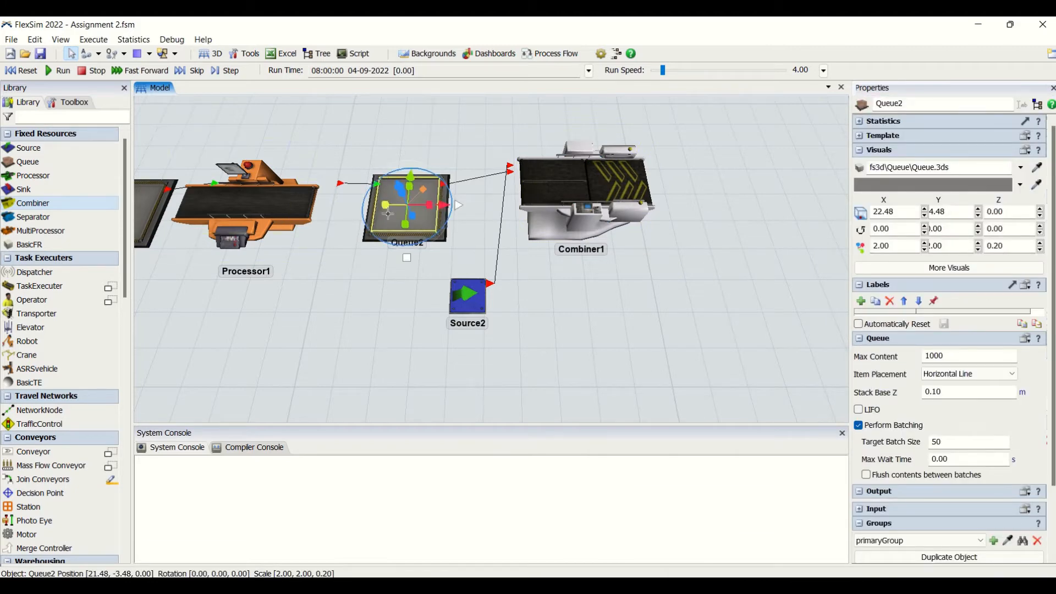
click(376, 327)
click(597, 197)
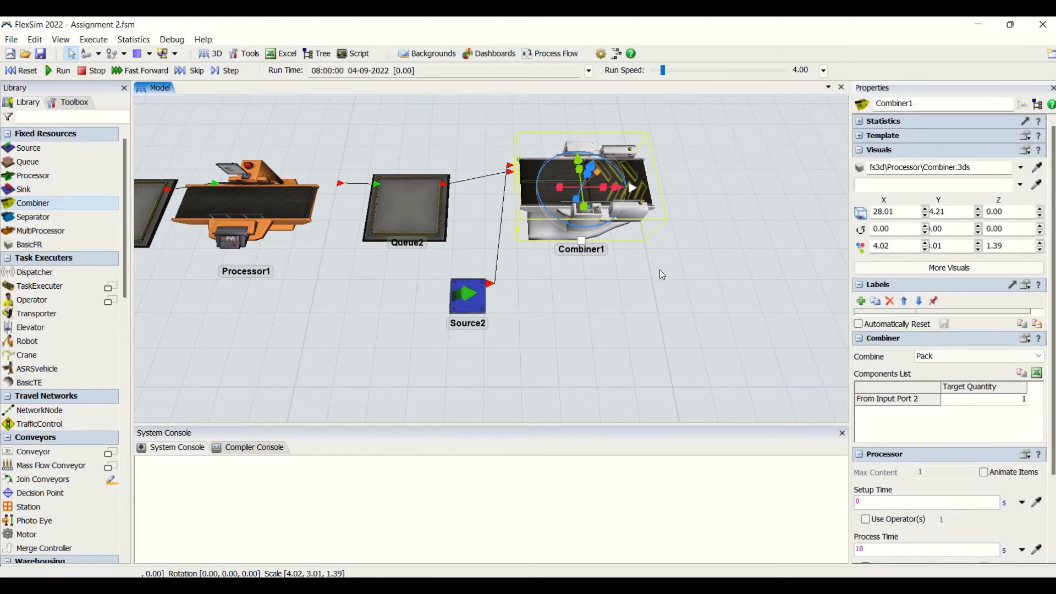
click(974, 408)
text(5)
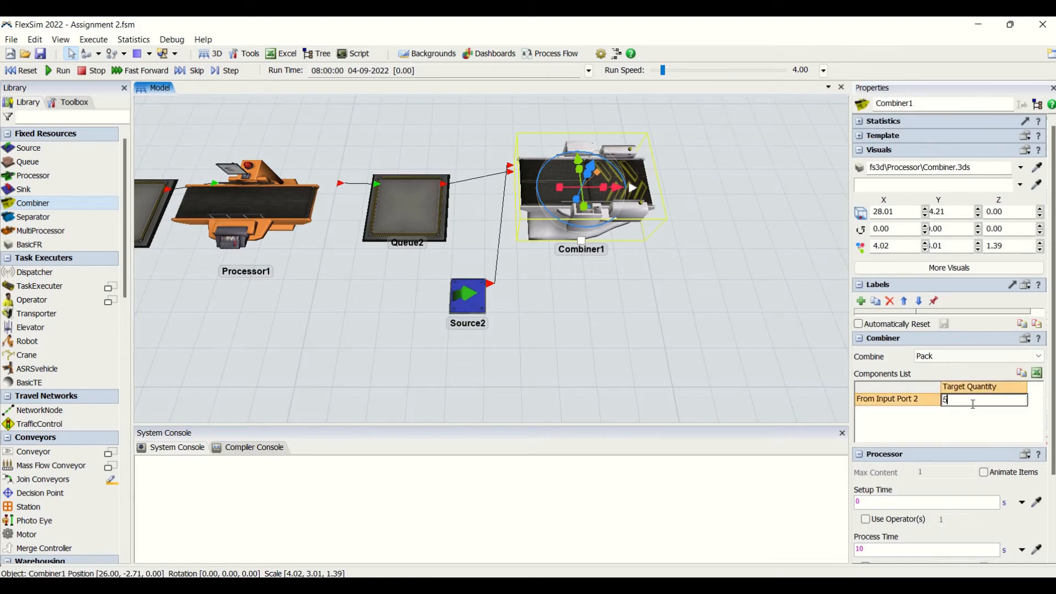
click(966, 438)
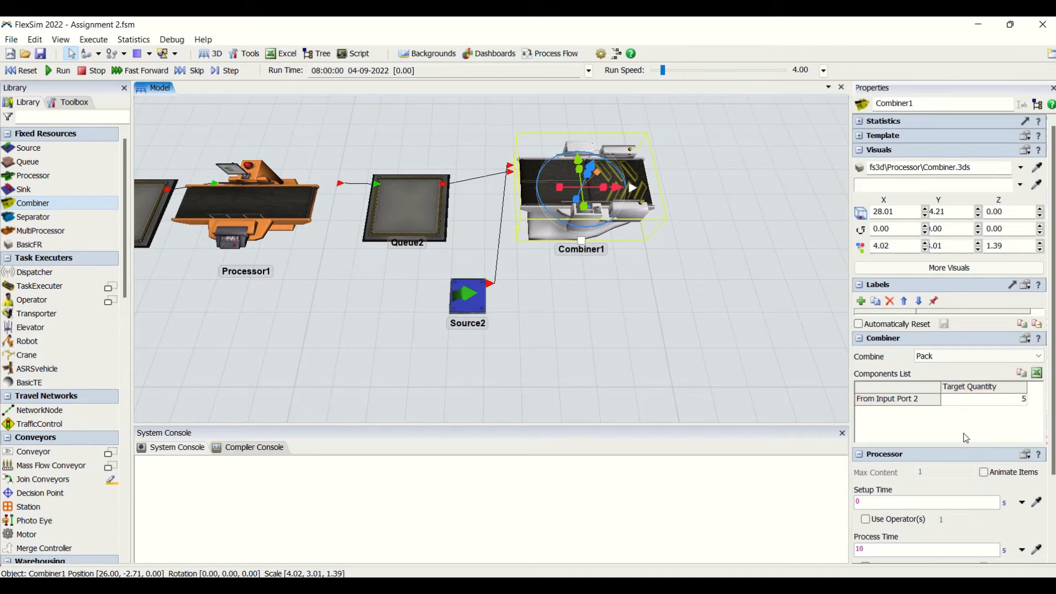
- Set Source2's flow item class to Pallet and enable arrival at time 0
drag(630, 360, 883, 352)
drag(527, 312, 804, 308)
scroll(433, 213, up, 3)
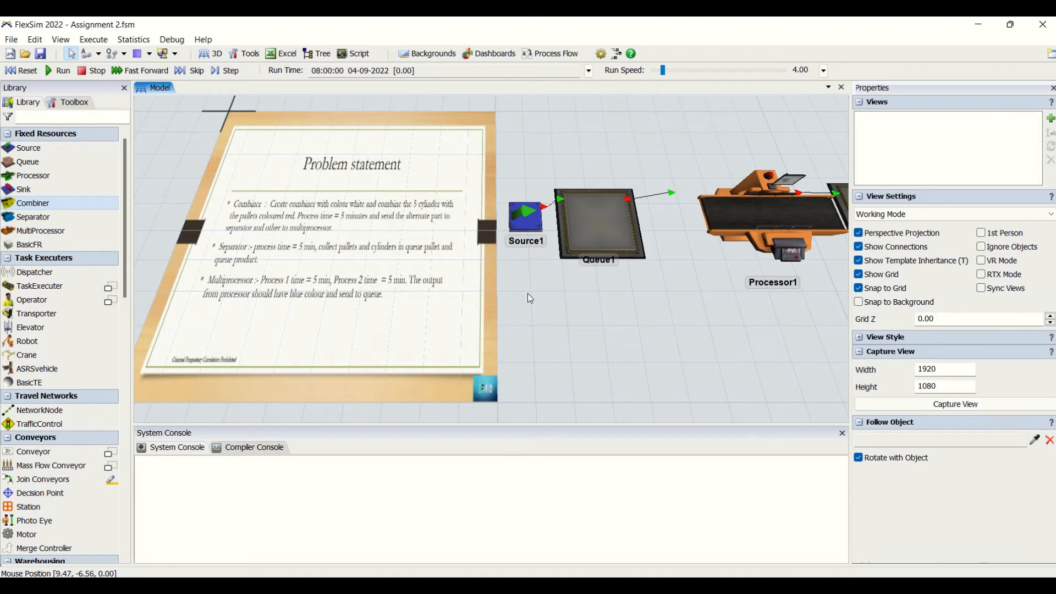
drag(689, 342, 638, 328)
scroll(638, 331, down, 4)
click(650, 266)
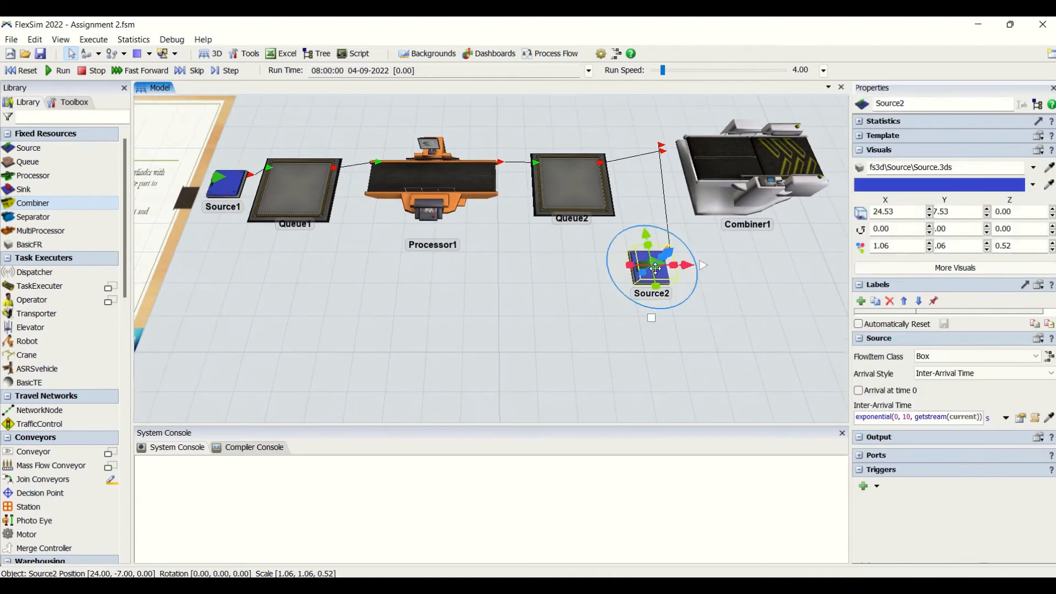
click(976, 361)
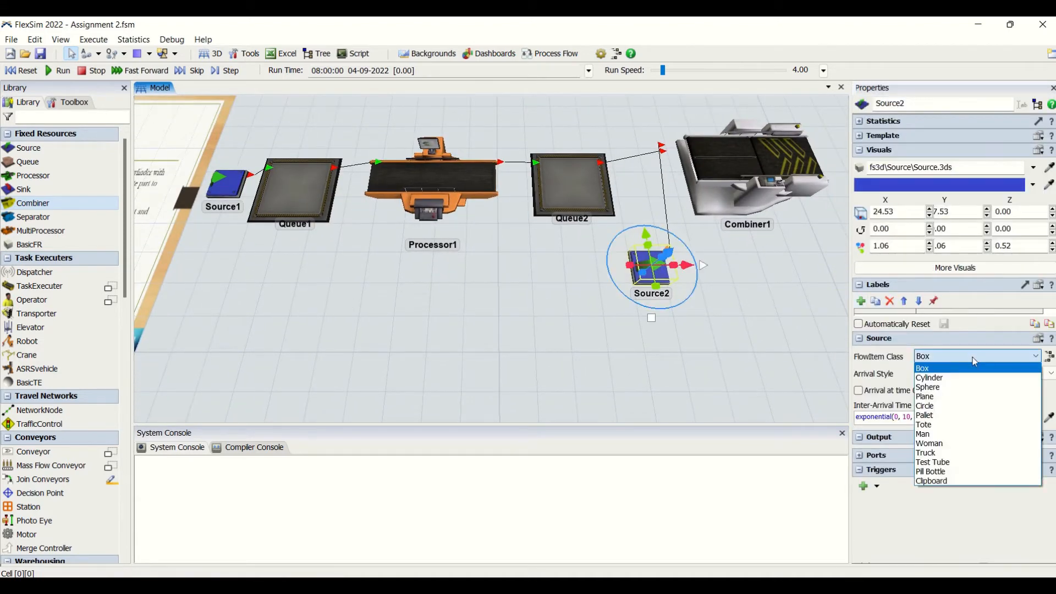
click(942, 419)
click(868, 392)
- Replace Source2's exponential inter-arrival time with a fixed value of 2 seconds
click(875, 418)
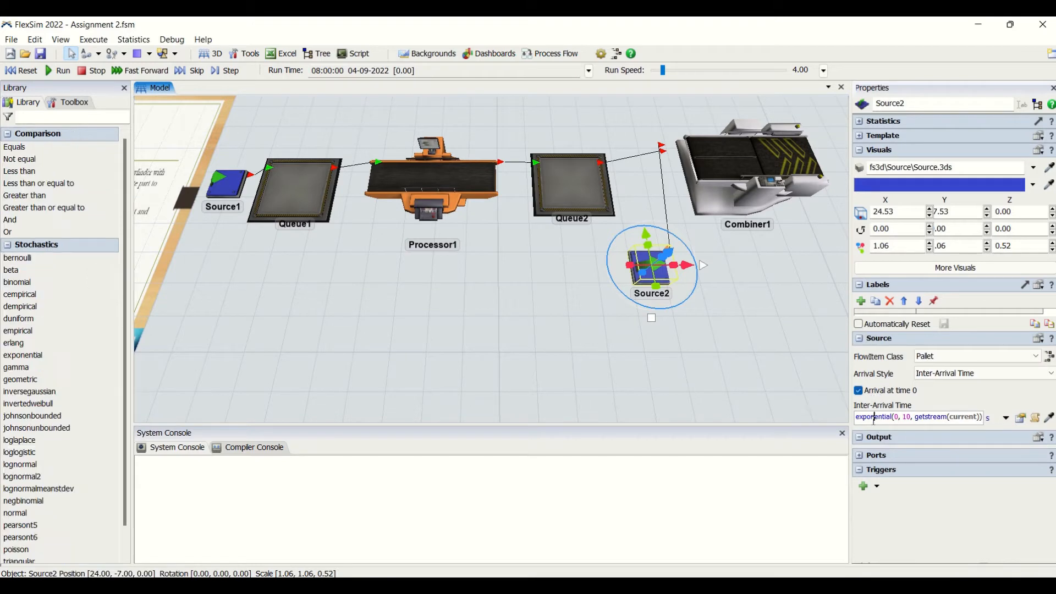
key(ctrl+a)
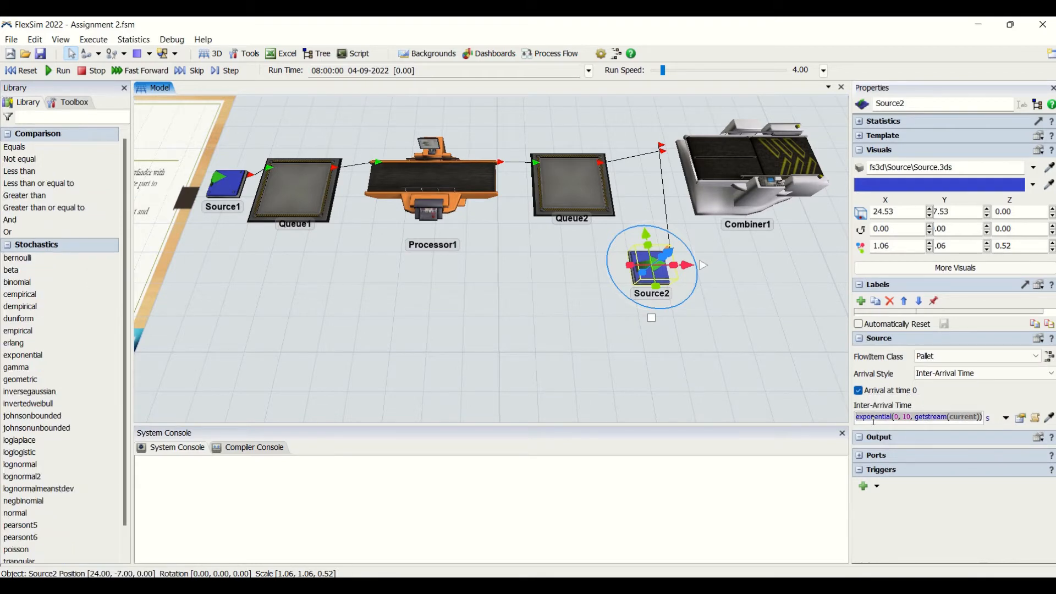
text(2)
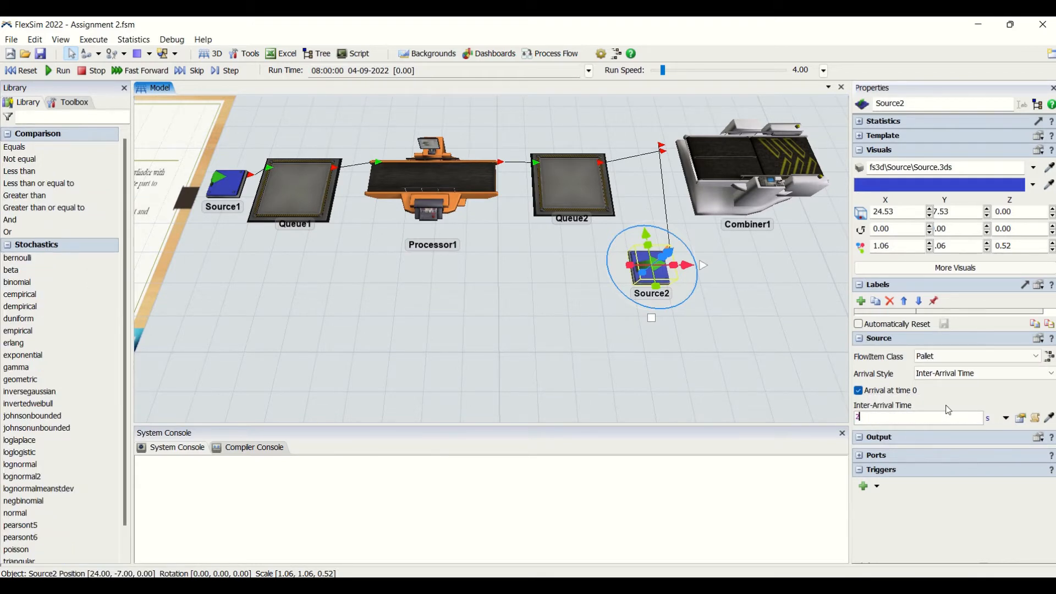
key(Return)
click(721, 335)
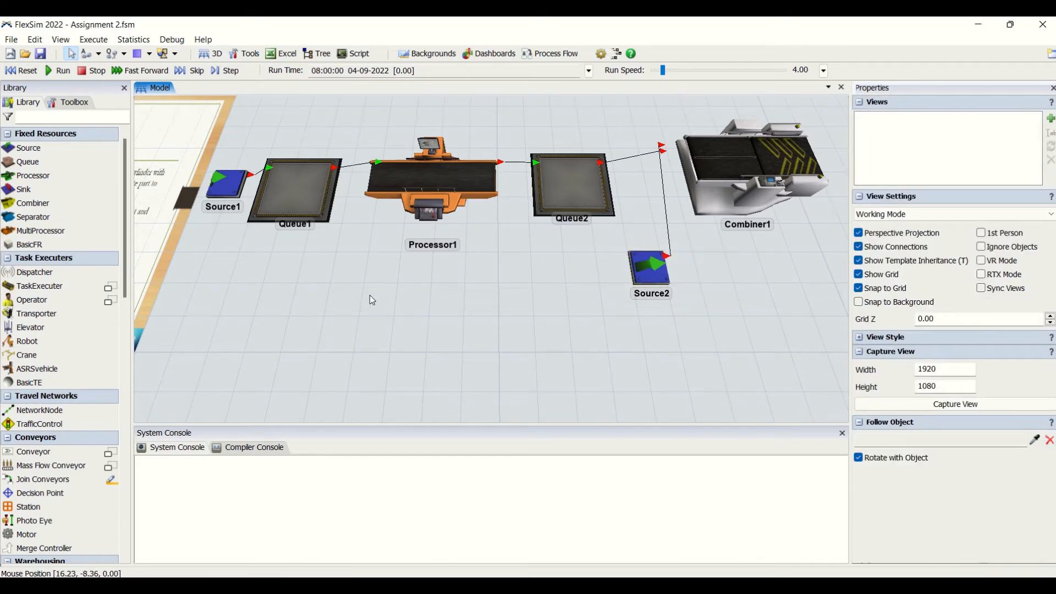
- Open the Pallet in the FlowItem Bin and colour it red
drag(370, 295, 440, 298)
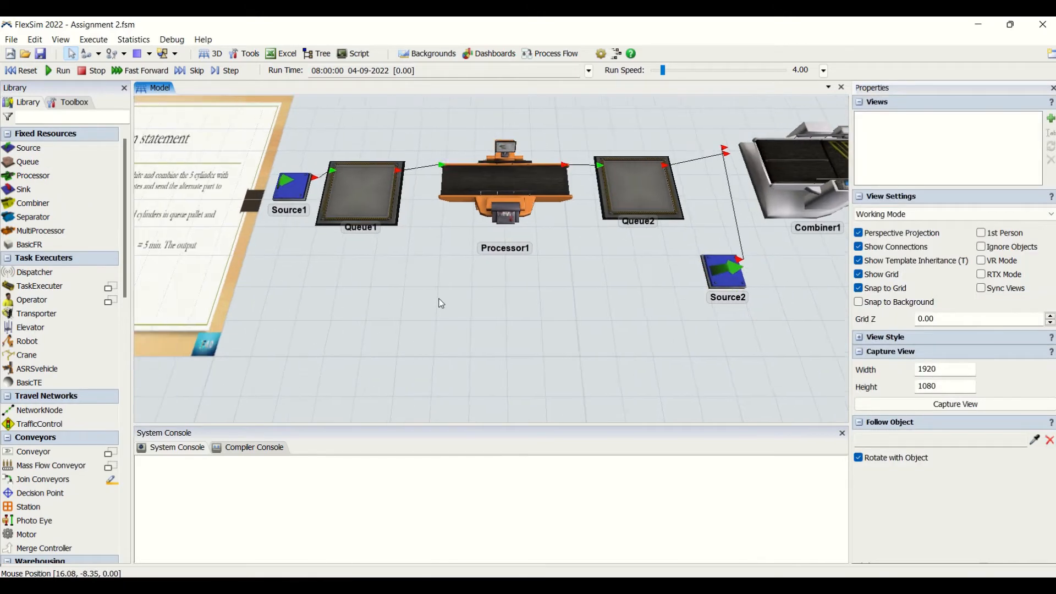
click(69, 105)
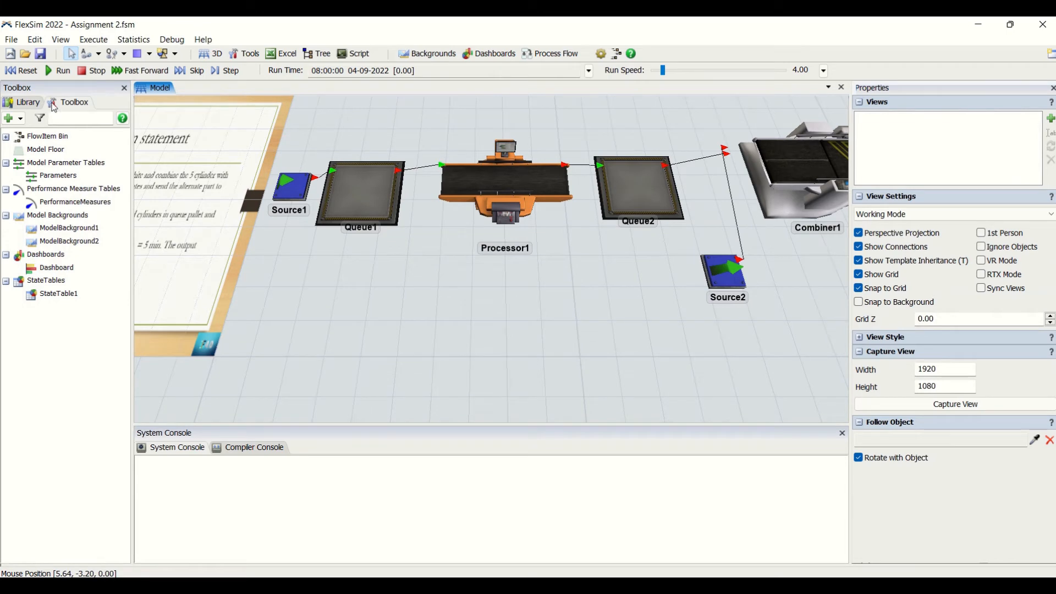
click(5, 137)
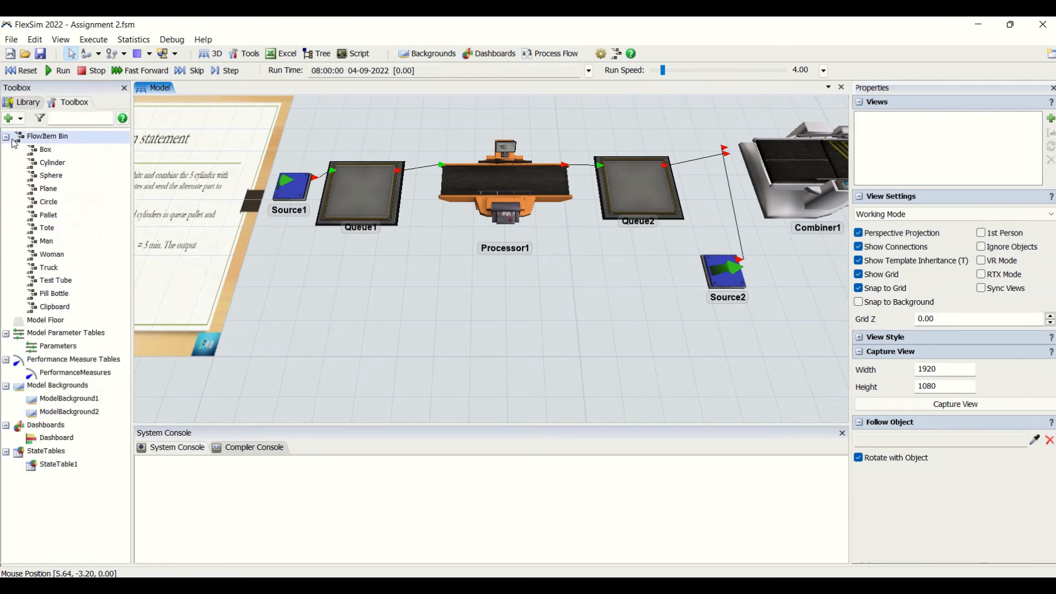
double_click(38, 215)
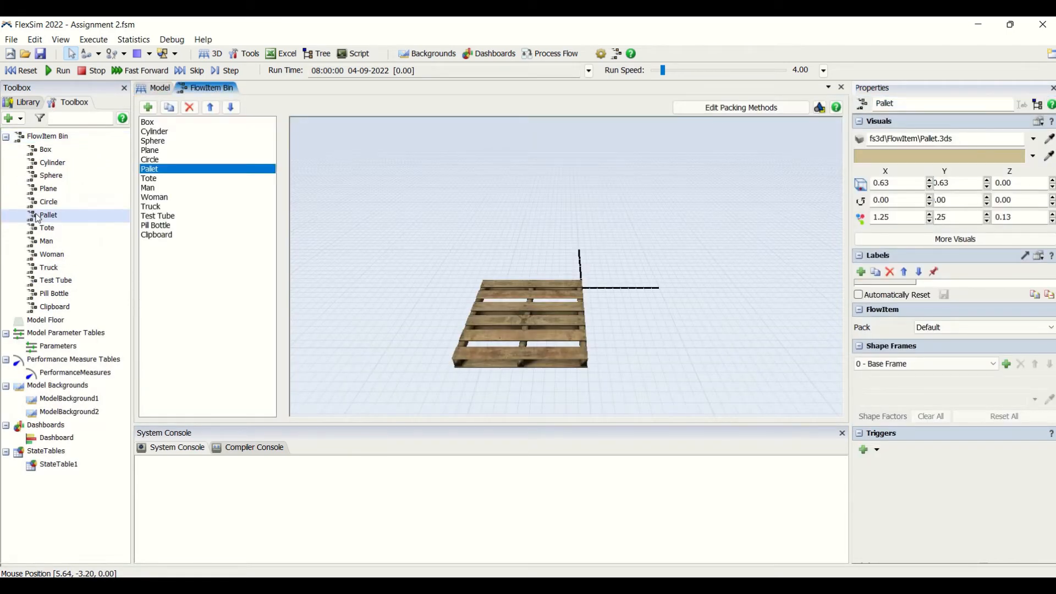
click(546, 302)
click(1033, 157)
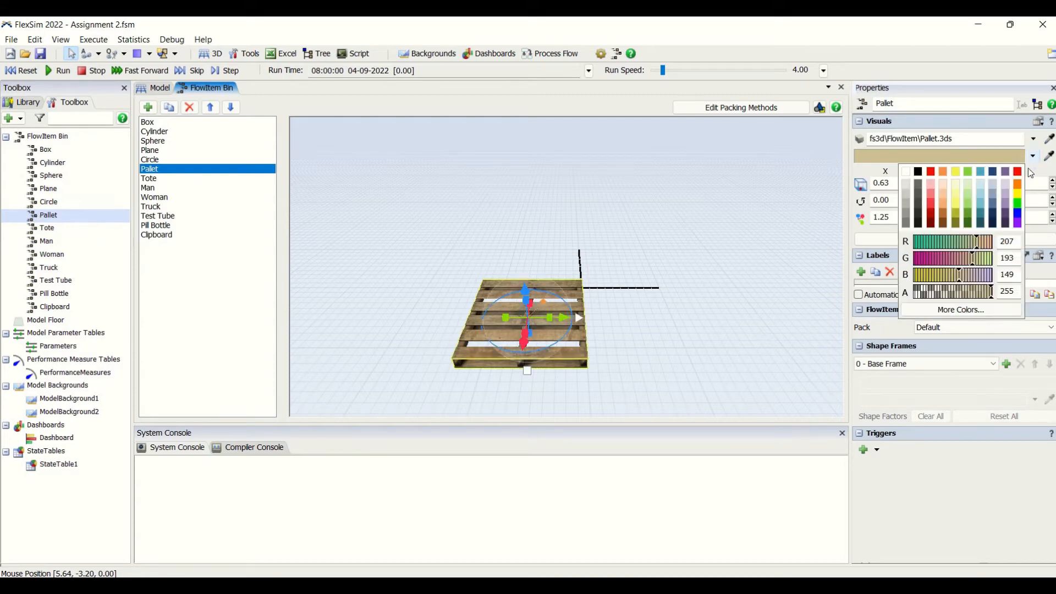
click(932, 173)
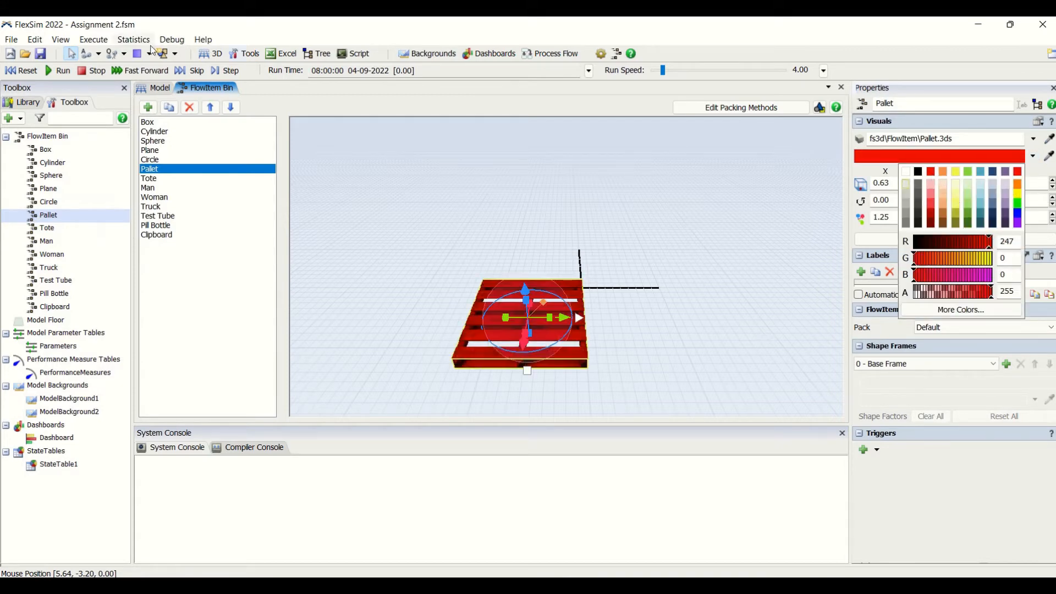
- Return to the 3D model and set Combiner1's process time to 5
click(155, 88)
drag(452, 312, 600, 327)
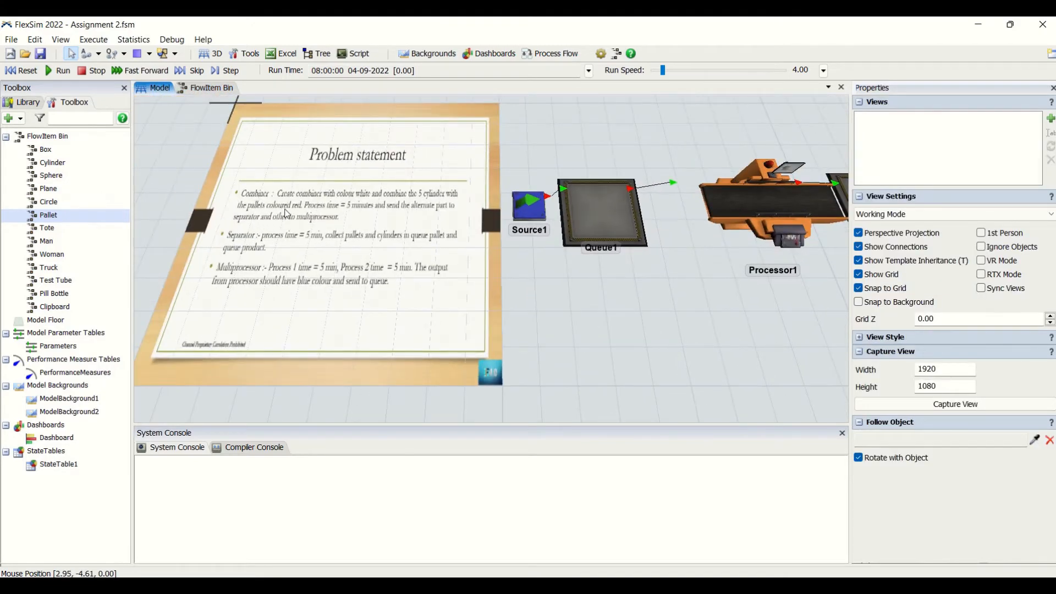
drag(643, 337, 617, 334)
scroll(618, 334, down, 5)
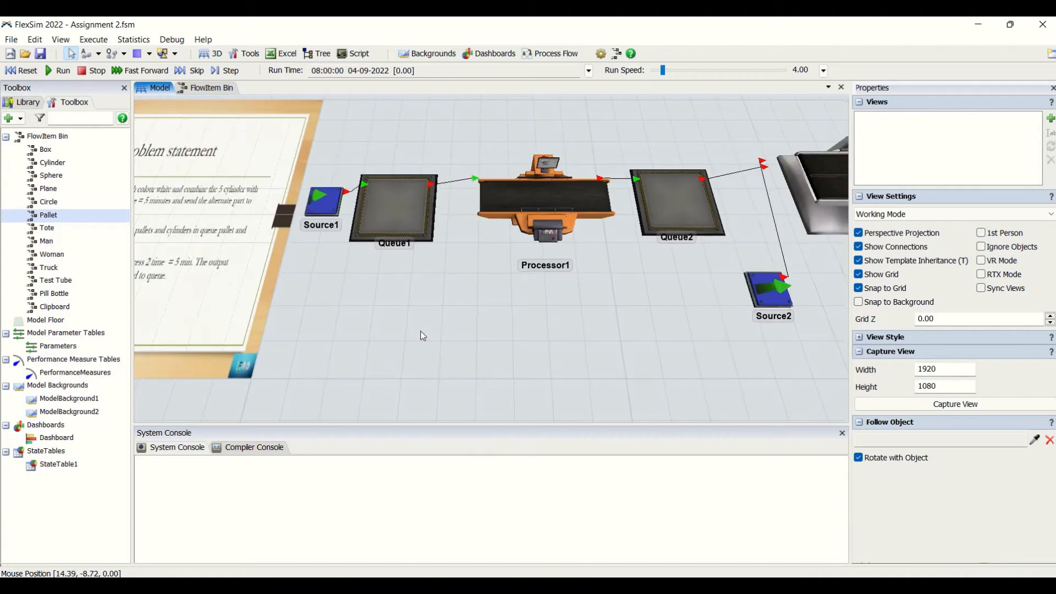
click(737, 251)
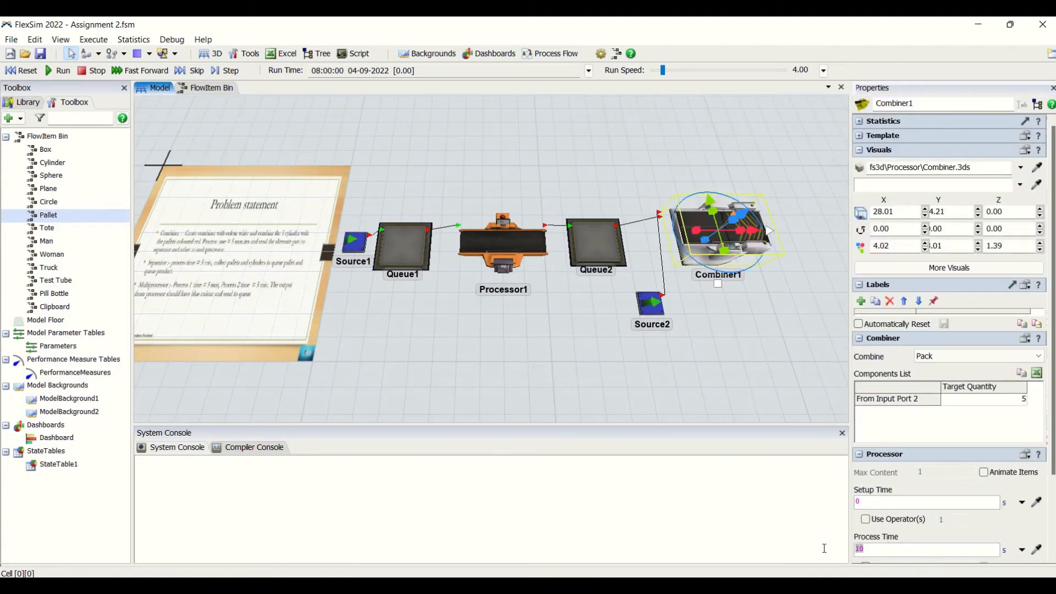
click(354, 277)
- Change the unit of Combiner1's process time to minutes, as the problem statement requires
scroll(250, 249, up, 5)
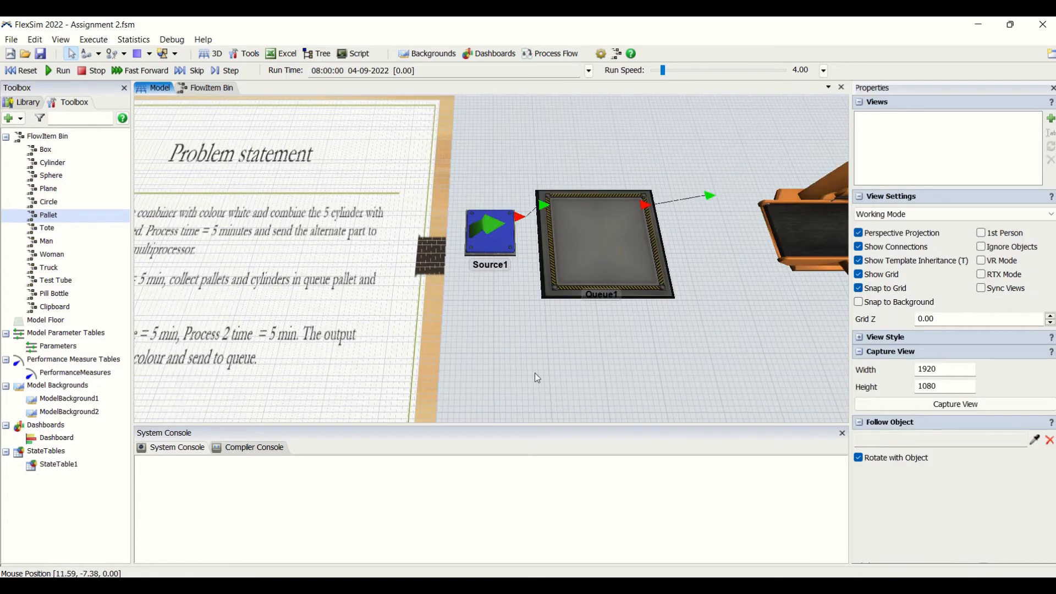
scroll(350, 325, down, 4)
scroll(542, 362, down, 1)
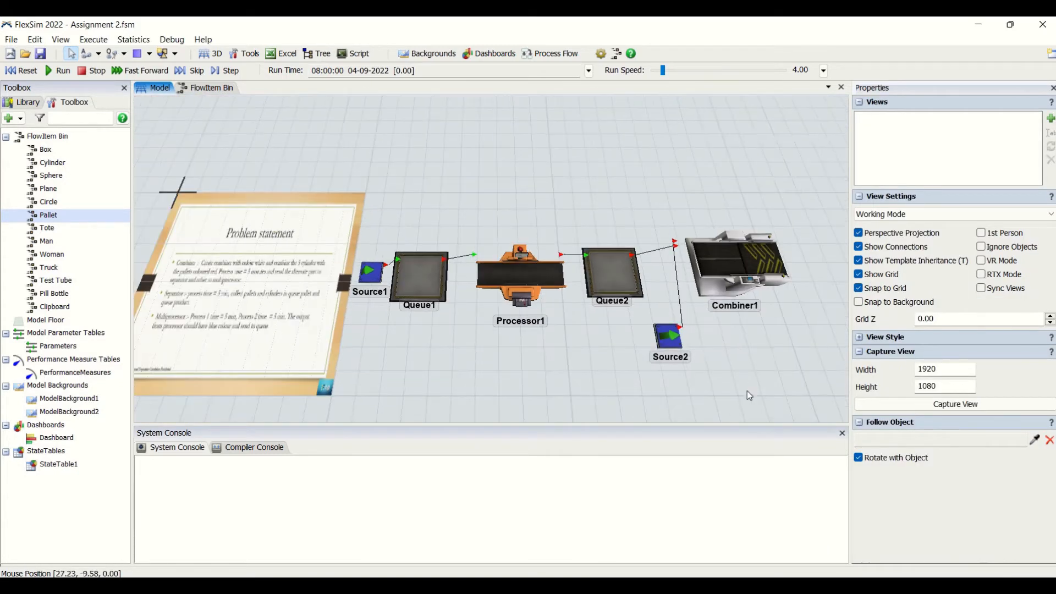
click(737, 257)
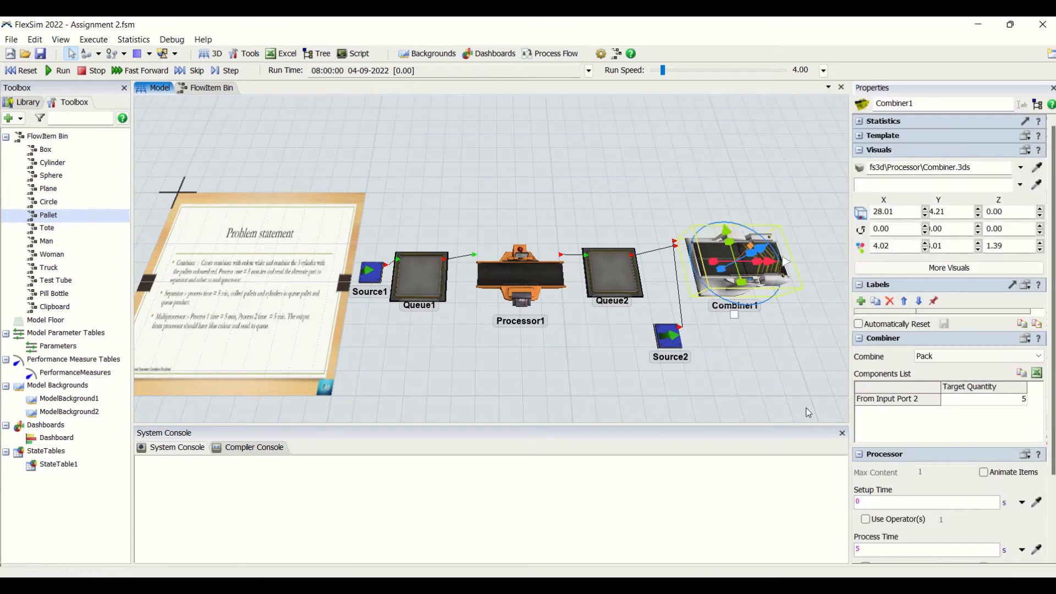
click(1022, 550)
key(Escape)
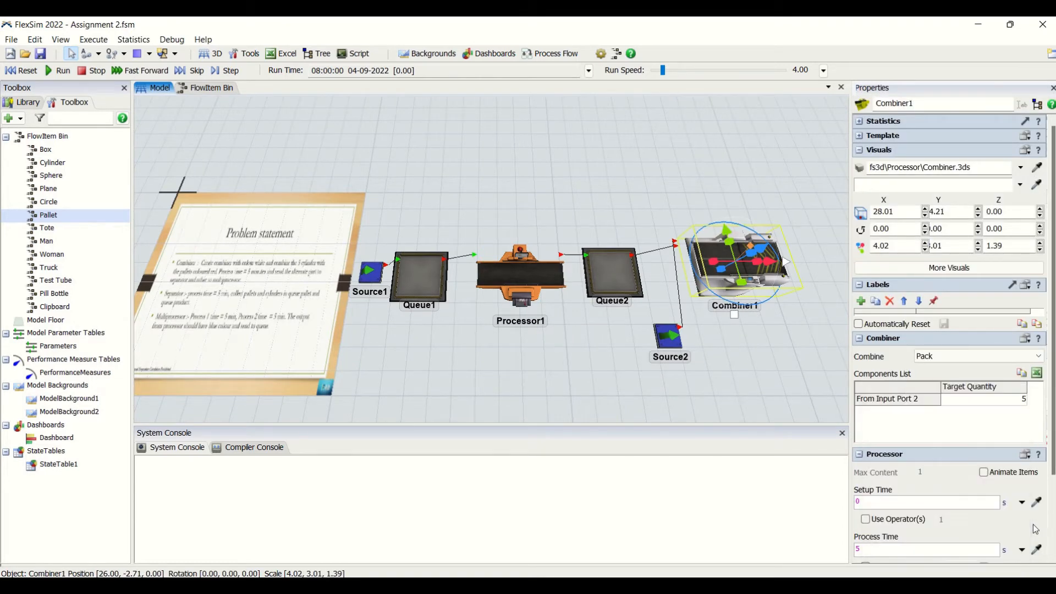
click(1006, 550)
click(1006, 556)
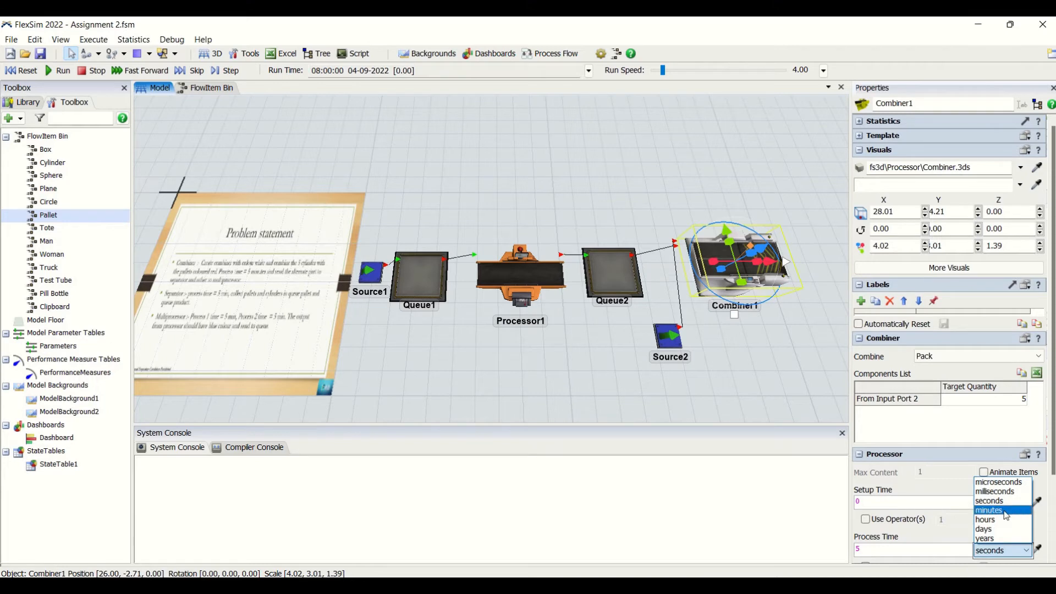
click(1006, 511)
click(911, 549)
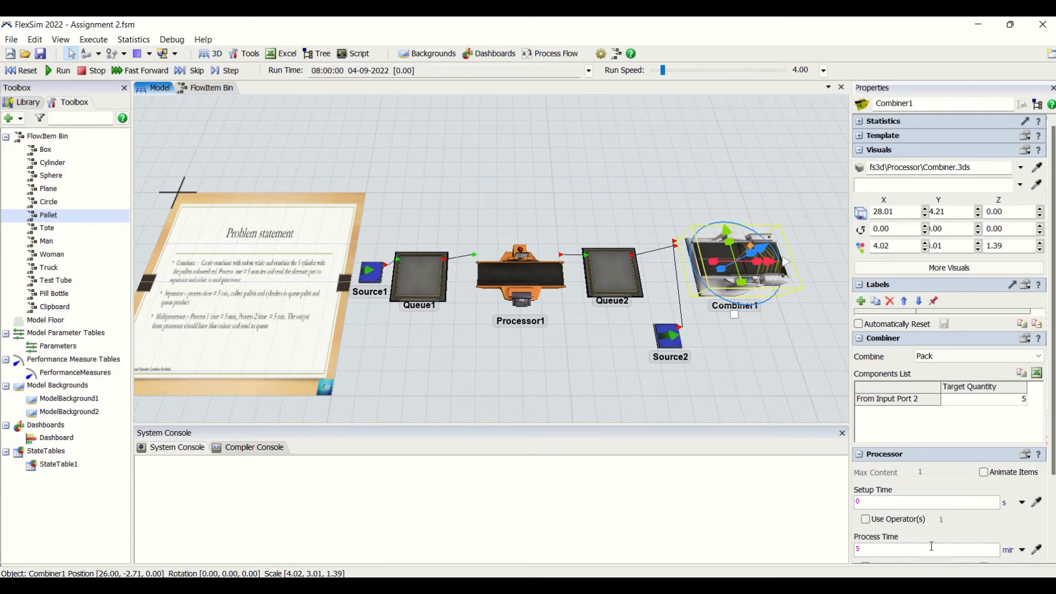
- Add a MultiProcessor fed by Combiner1's output and place it beyond the combiner, slightly above the process line
click(751, 360)
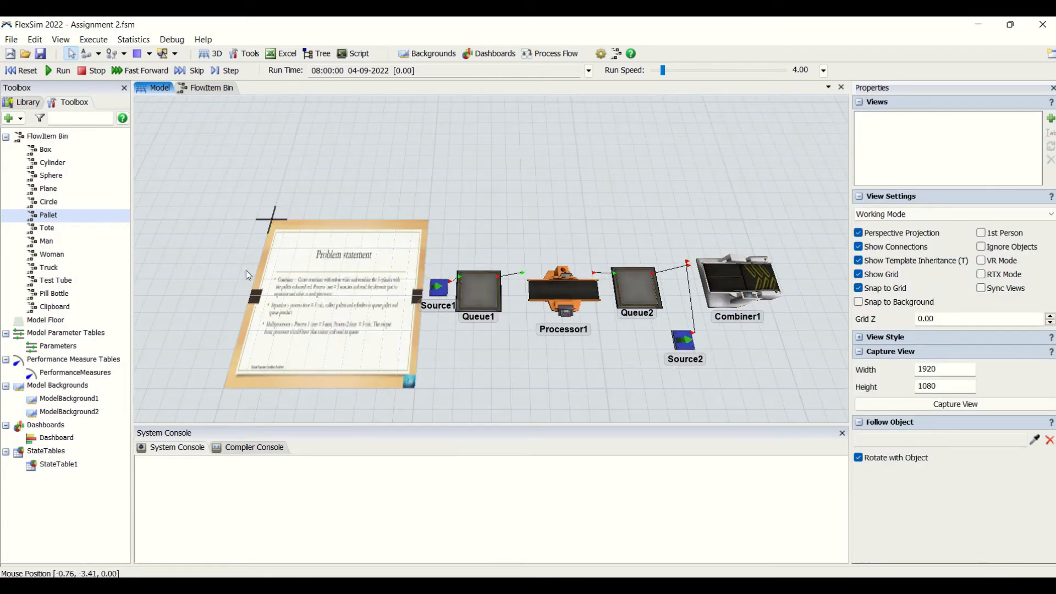
scroll(246, 269, up, 5)
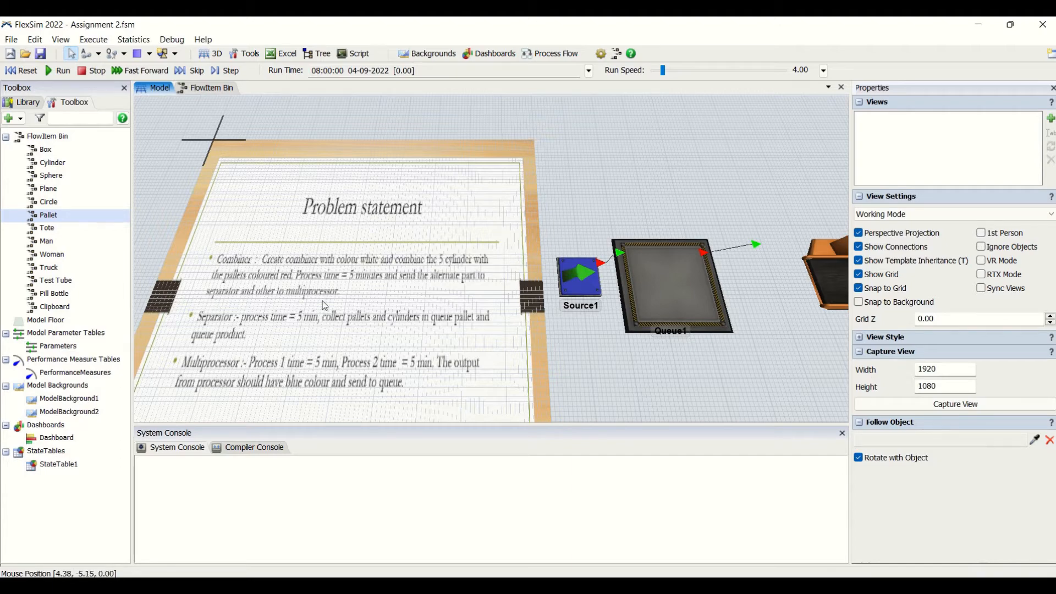
drag(613, 380, 187, 293)
drag(528, 344, 345, 379)
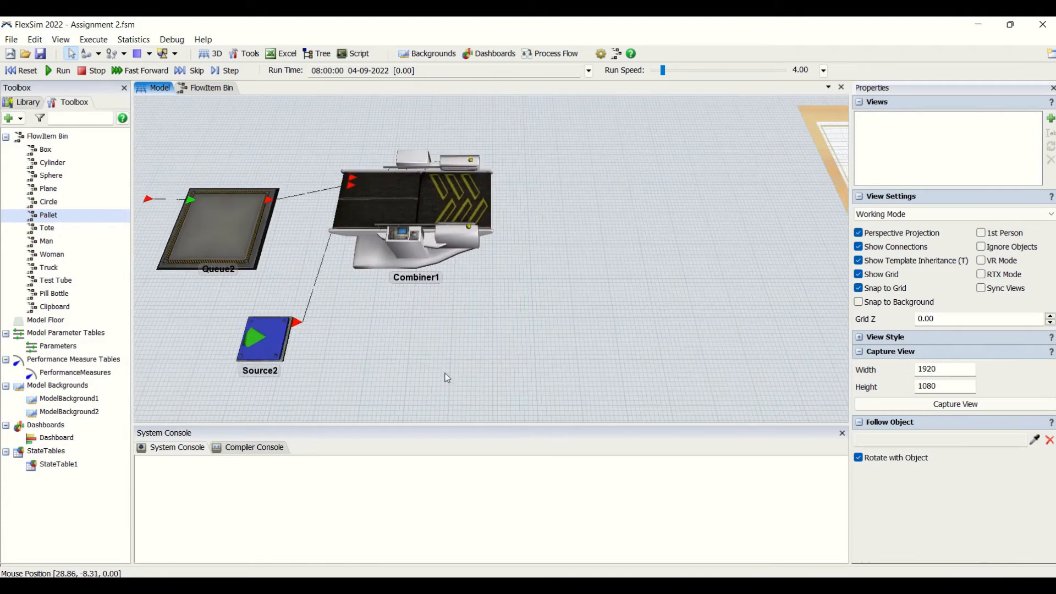
click(439, 209)
double_click(568, 184)
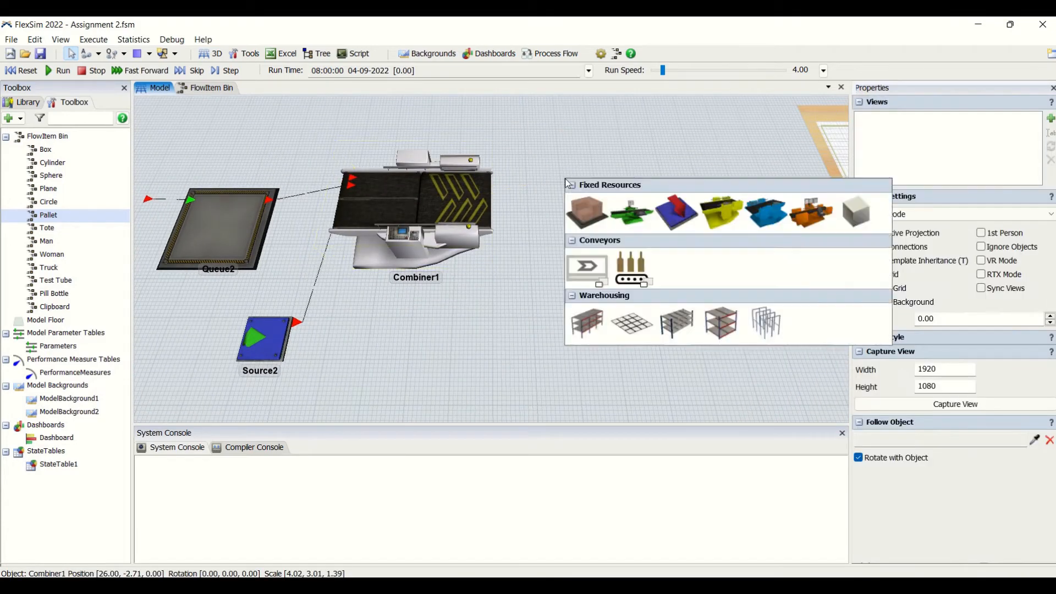
click(814, 212)
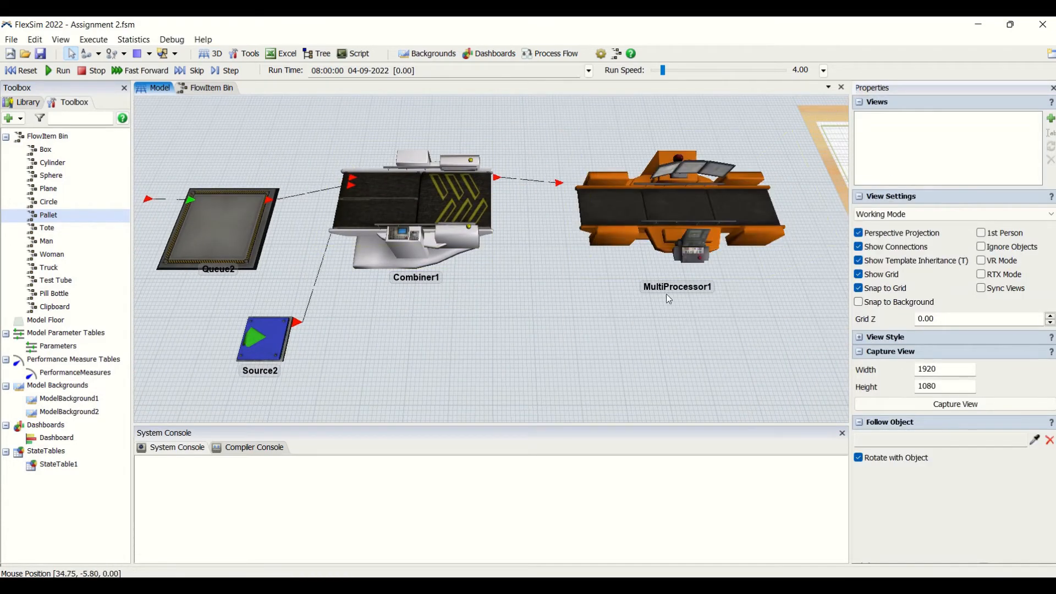
drag(666, 293, 498, 286)
drag(512, 217, 569, 232)
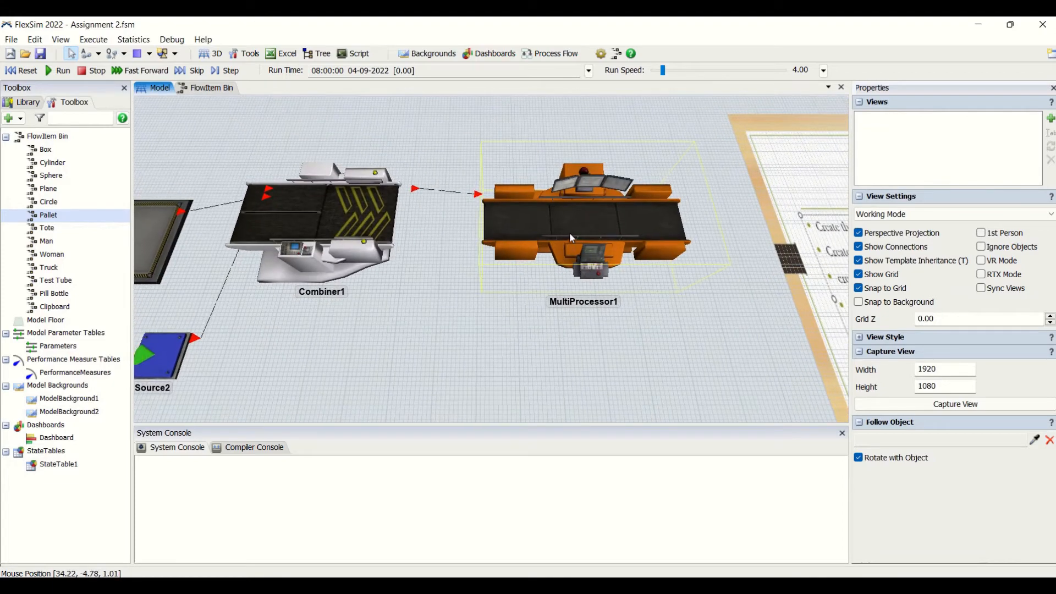
click(491, 170)
- Add a Separator connected to Combiner1's output and place it just below MultiProcessor1
click(386, 278)
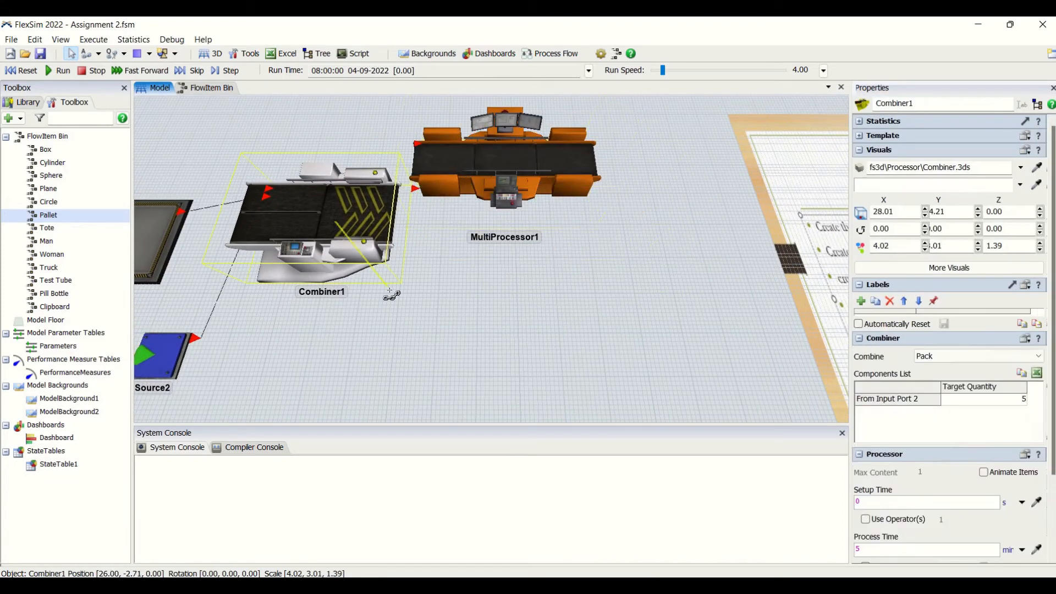
double_click(434, 273)
click(634, 306)
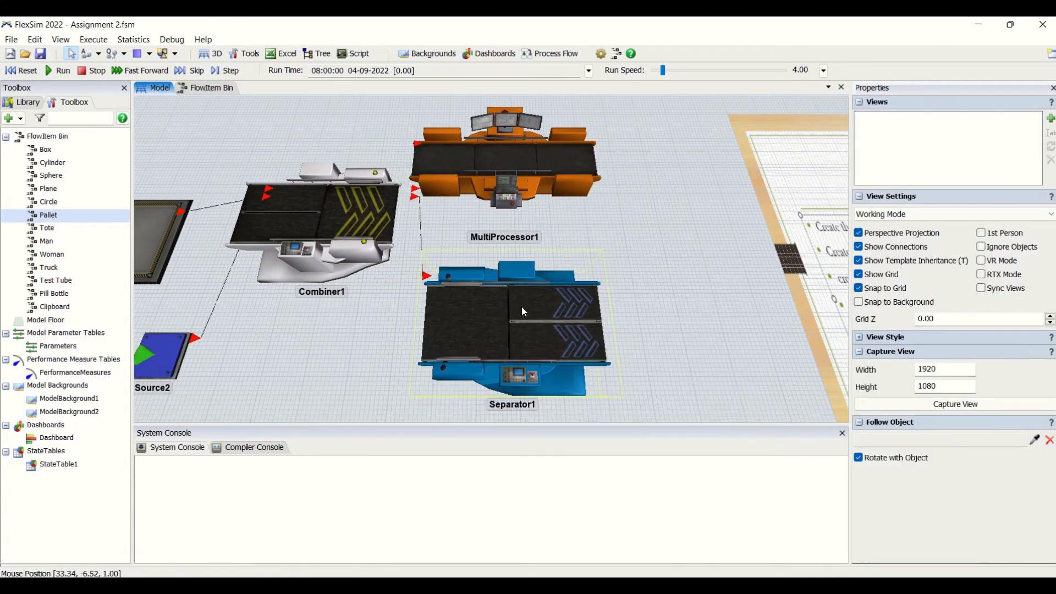
click(491, 289)
drag(490, 289, 493, 285)
- Check the order in which MultiProcessor1 and Separator1 are connected to Combiner1's output ports
click(372, 257)
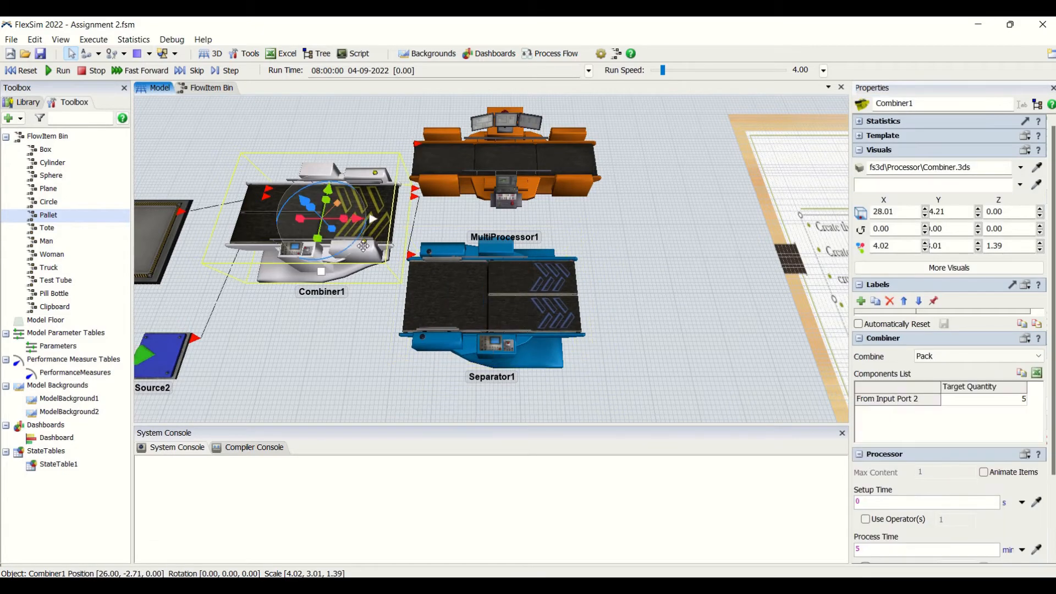
double_click(368, 263)
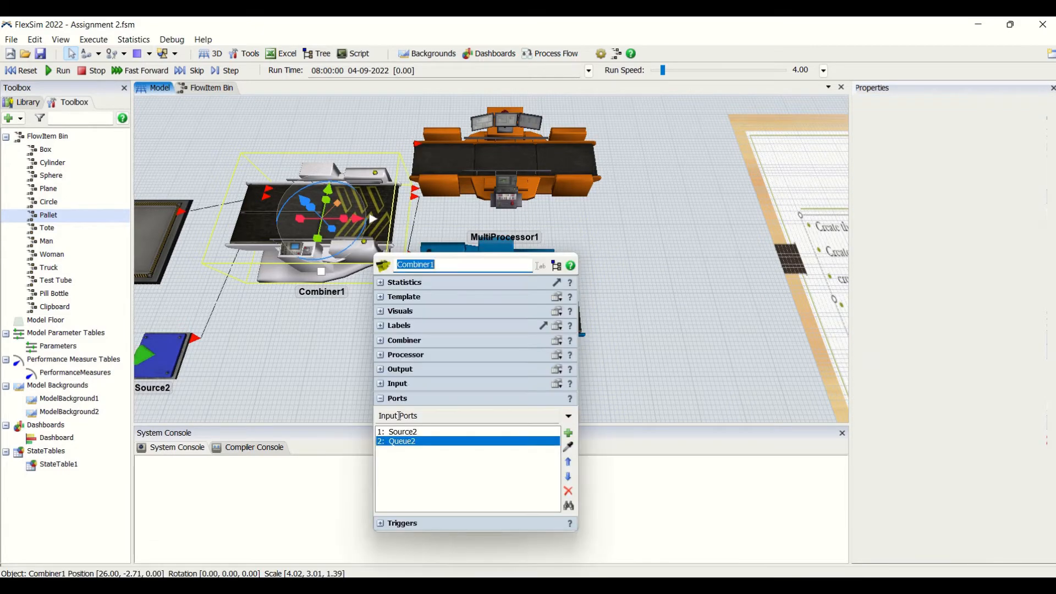
click(570, 417)
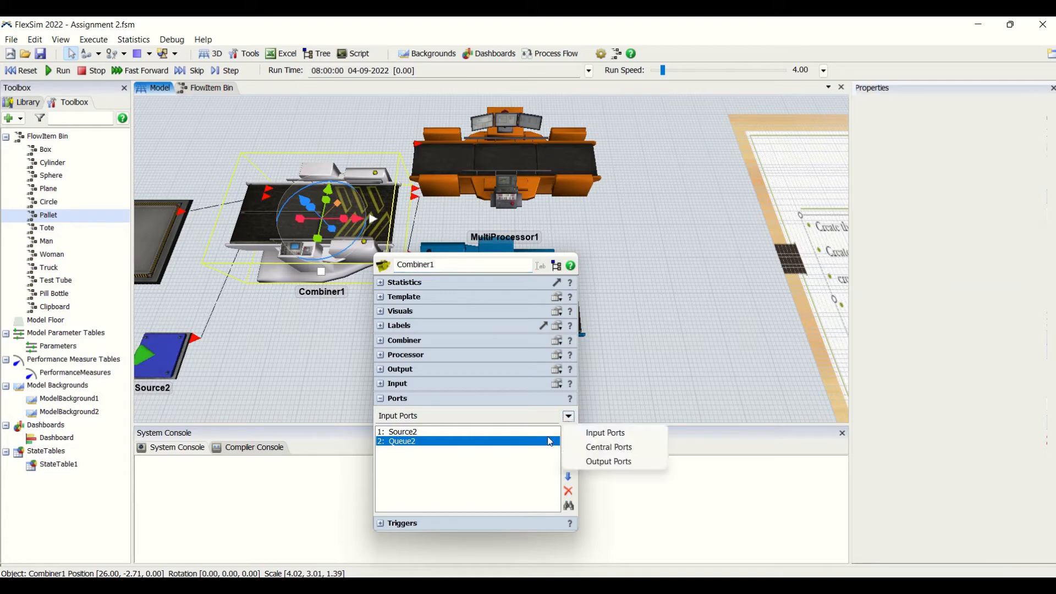
click(605, 464)
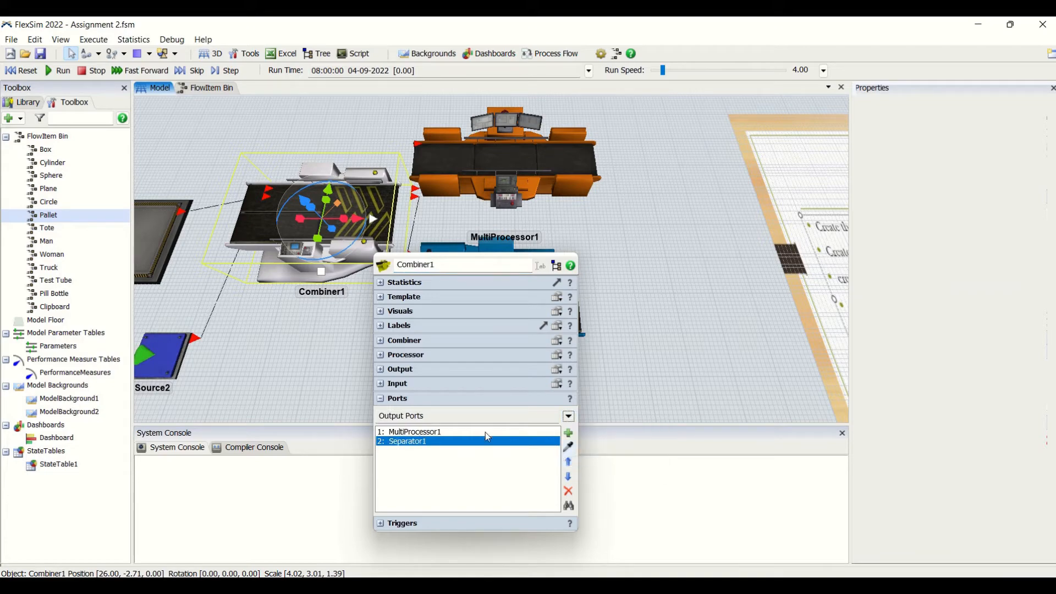
click(452, 443)
click(339, 364)
- Run the model and raise the run speed to 427 to watch flow toward the combiner
drag(269, 358, 392, 342)
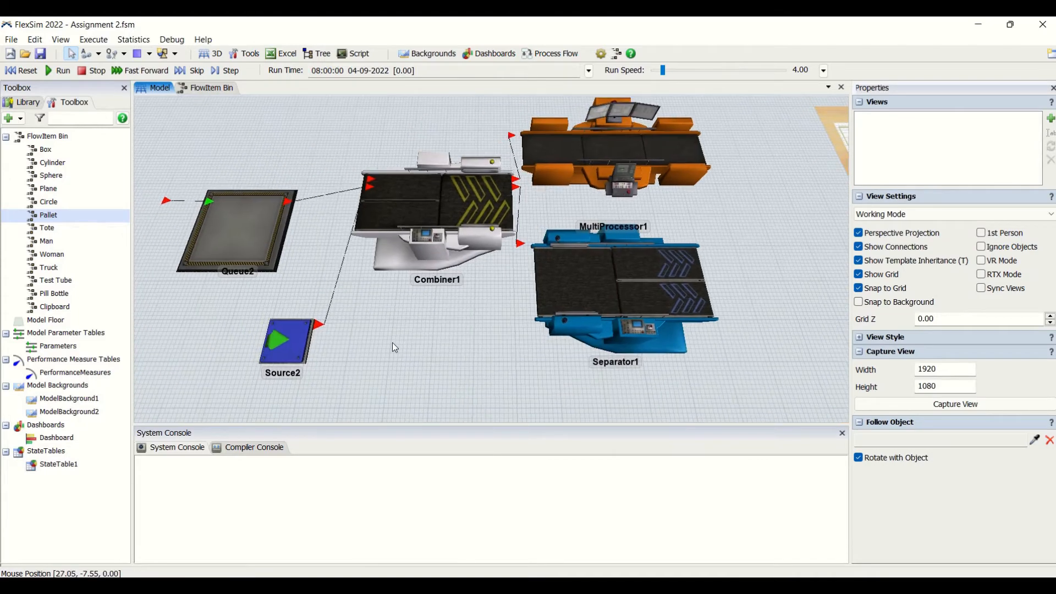
scroll(391, 342, down, 3)
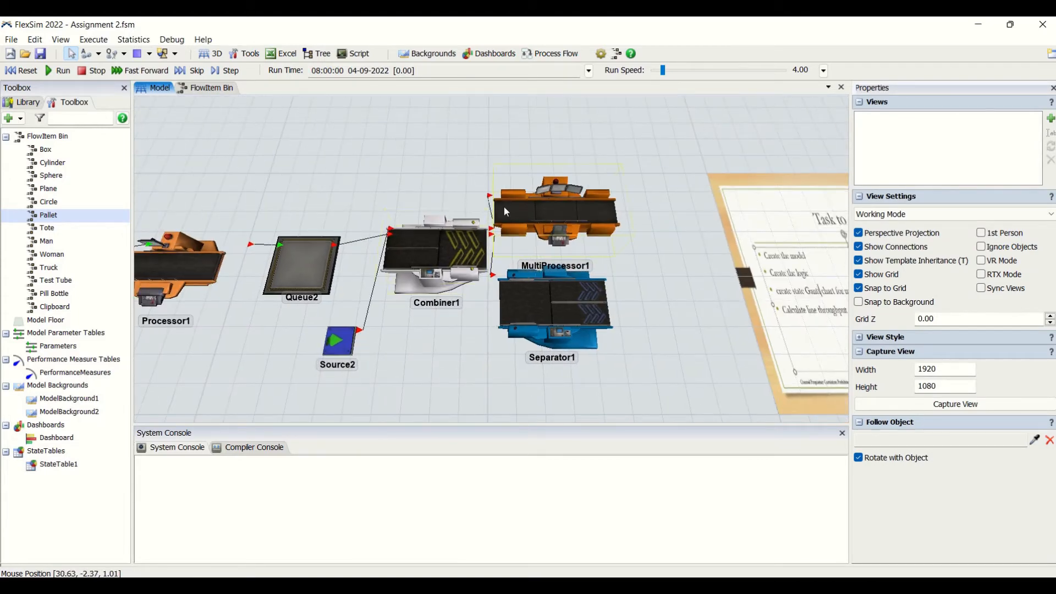
click(59, 71)
drag(263, 163, 351, 166)
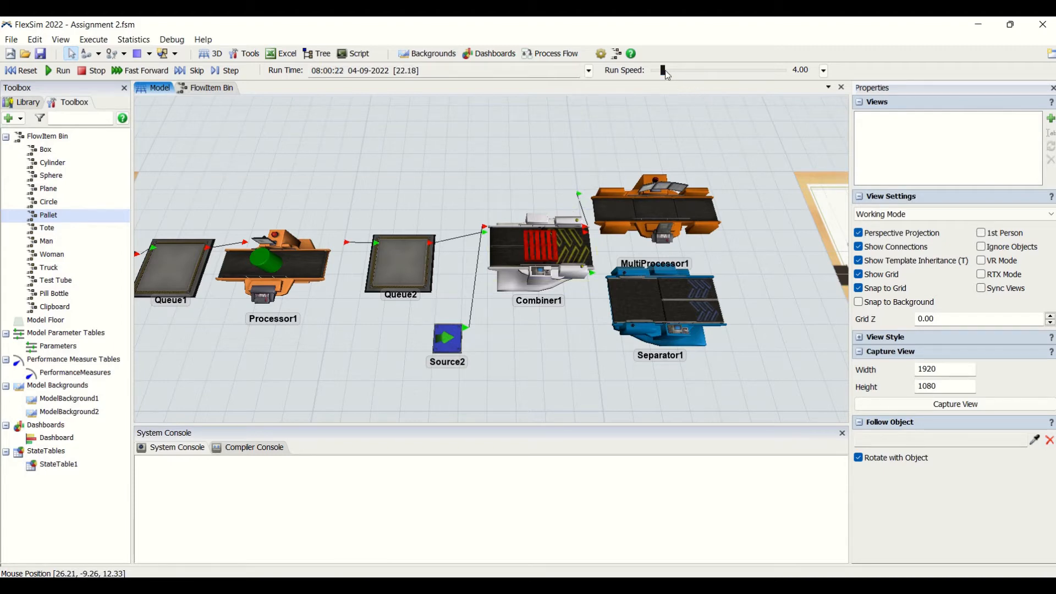
drag(665, 70, 670, 71)
drag(671, 71, 685, 70)
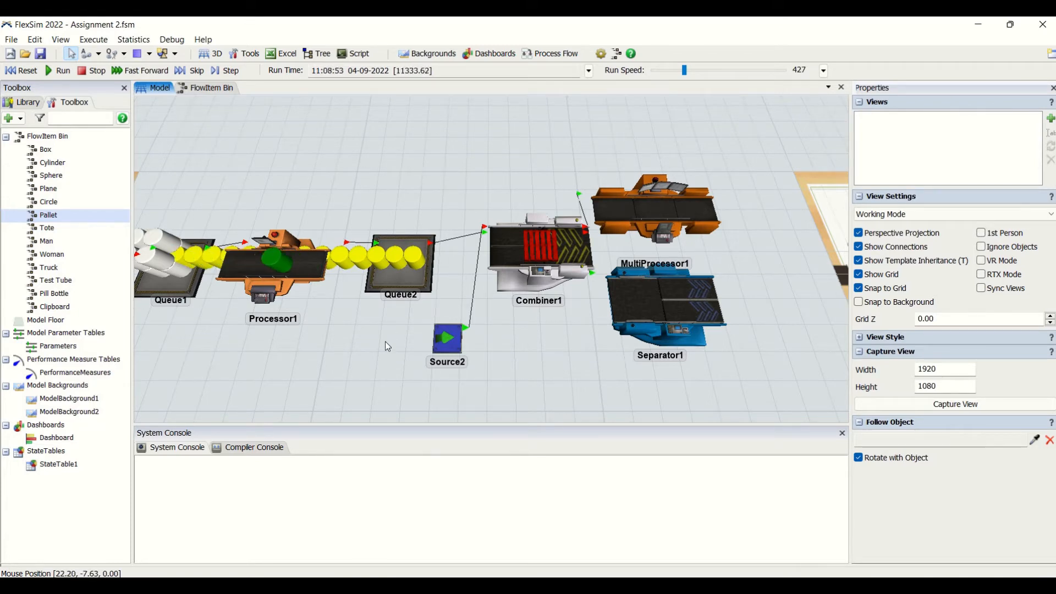
- Check Queue2's settings, reset the model, and turn off Perform Batching on Queue2
right_drag(388, 347, 404, 286)
click(410, 248)
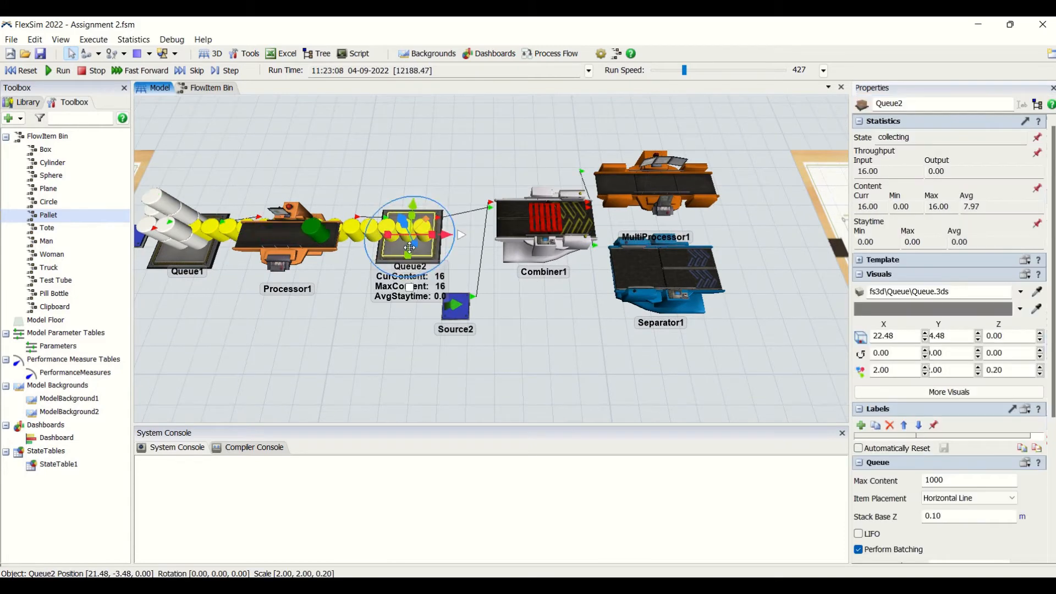
scroll(952, 484, down, 5)
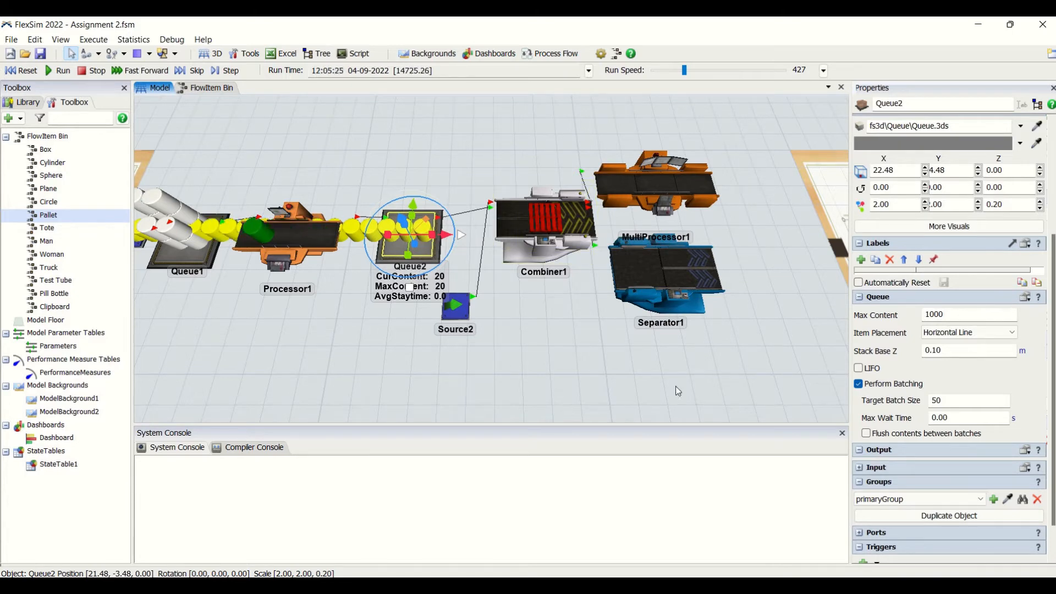
click(18, 72)
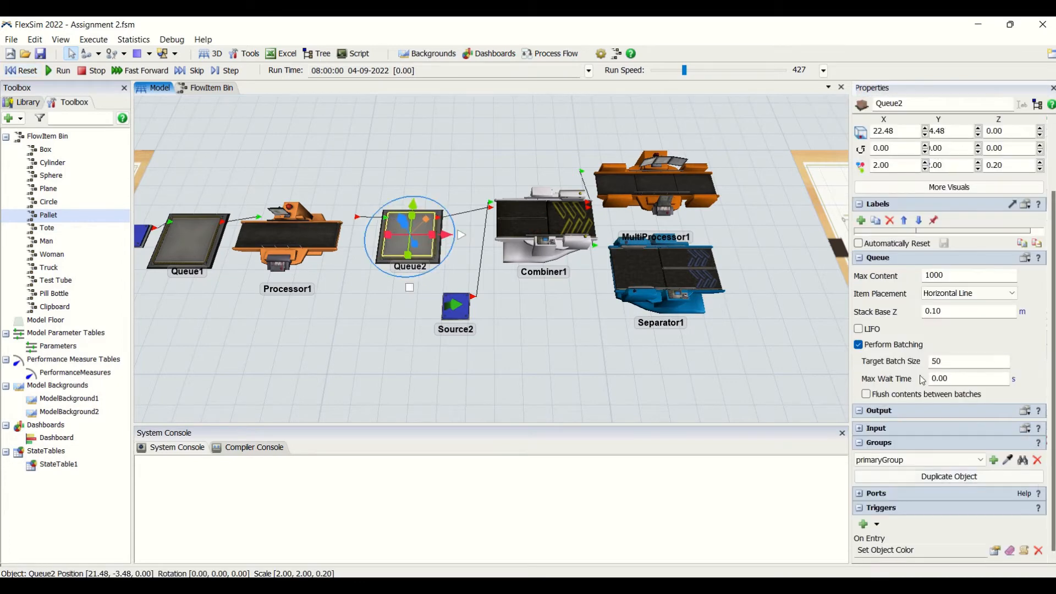
click(861, 345)
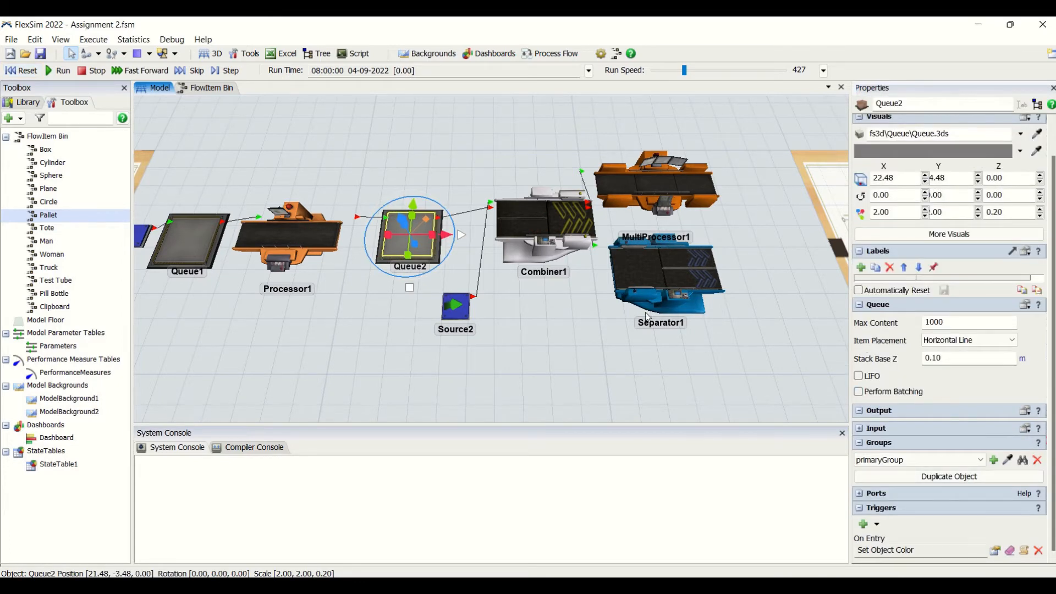
click(384, 361)
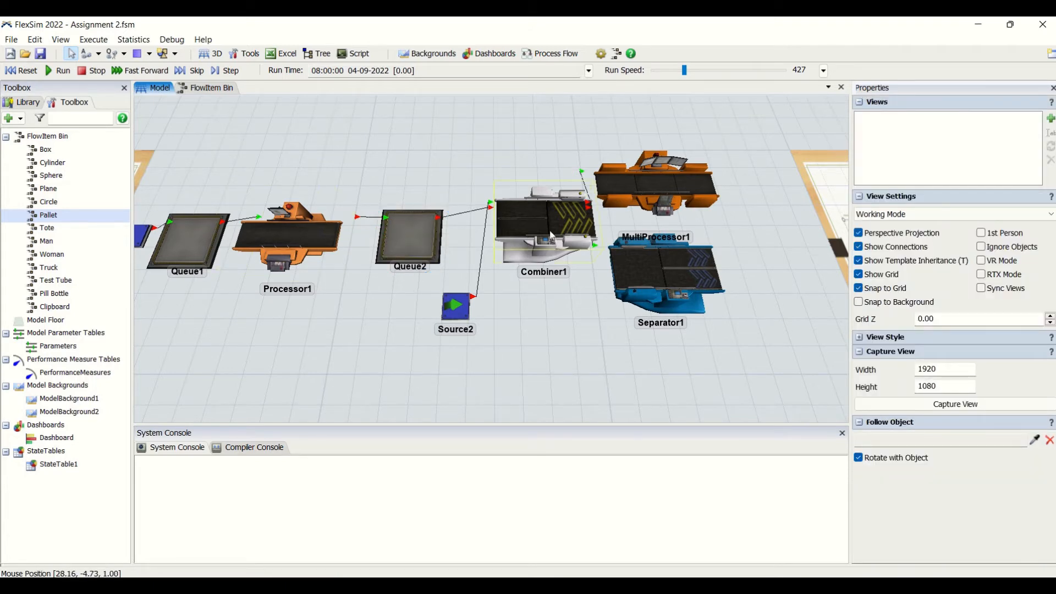
- Run the model again and observe how packed pallets move from Combiner1 to MultiProcessor1 and Separator1
click(60, 71)
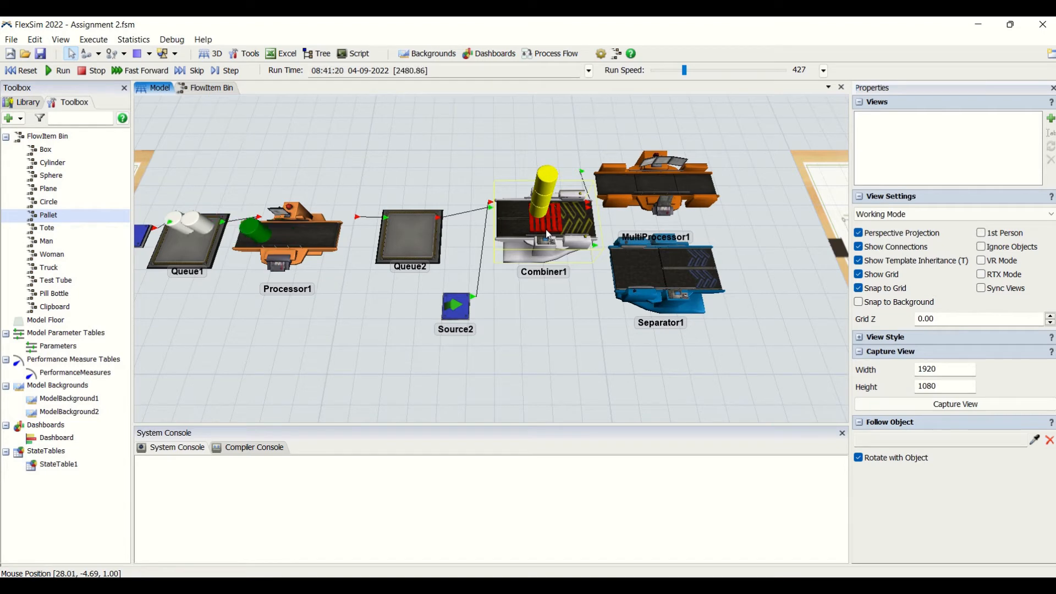
right_drag(549, 235, 576, 316)
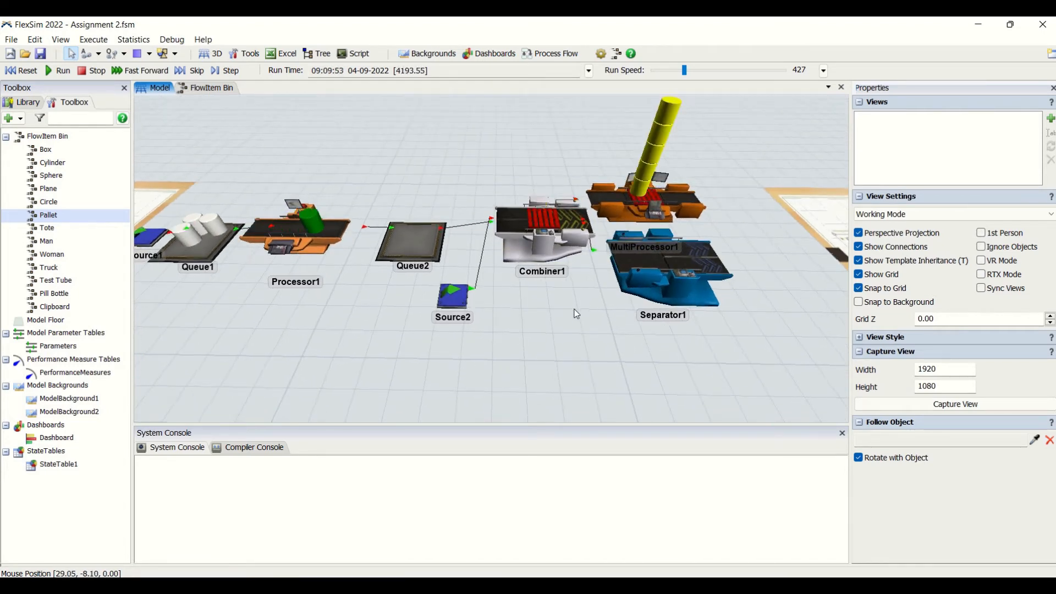
scroll(577, 317, down, 2)
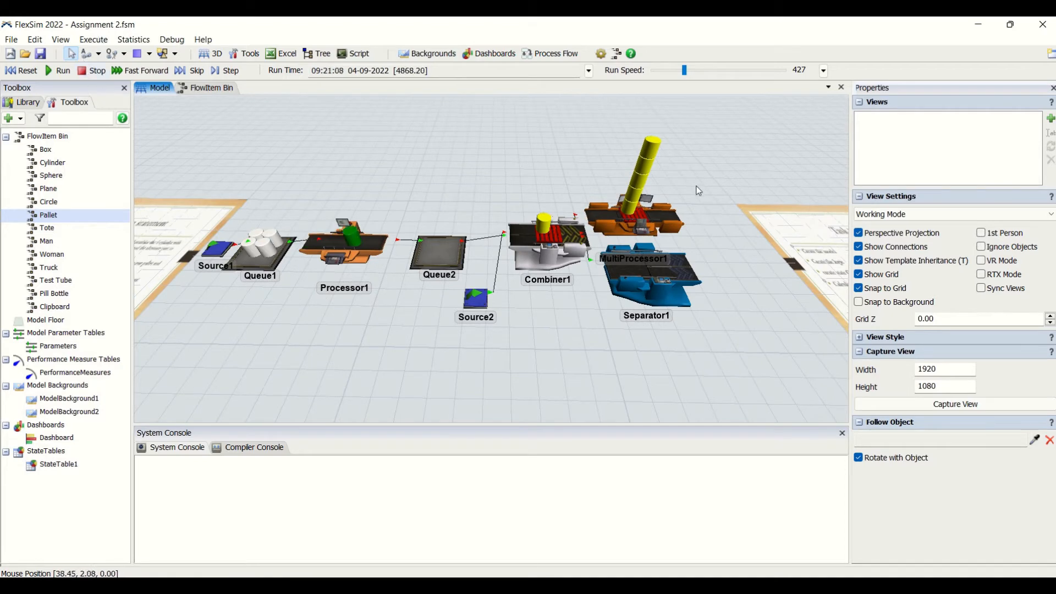
click(61, 72)
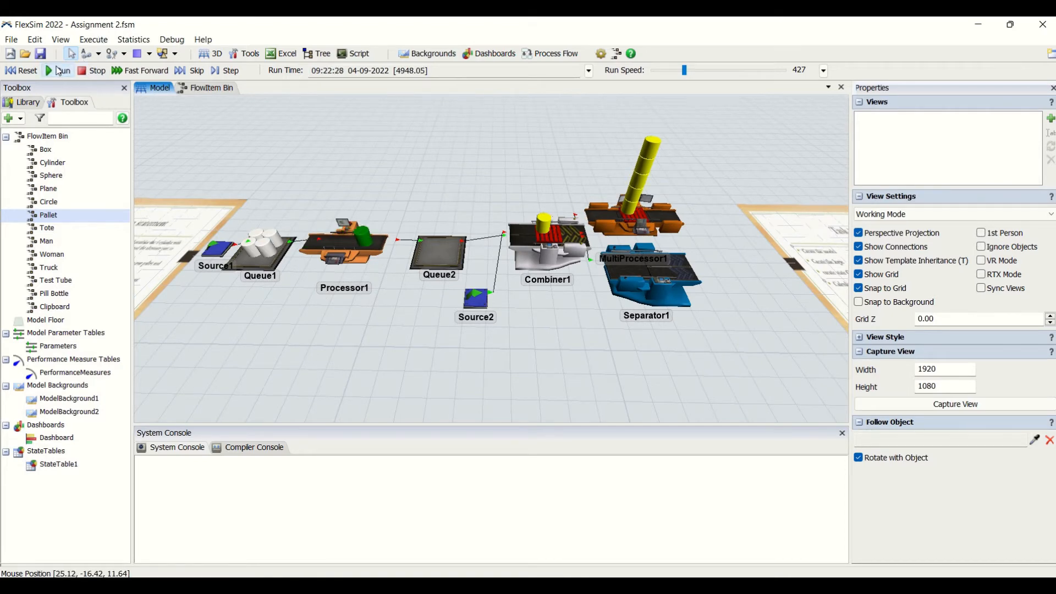
drag(602, 401, 487, 388)
scroll(487, 388, down, 3)
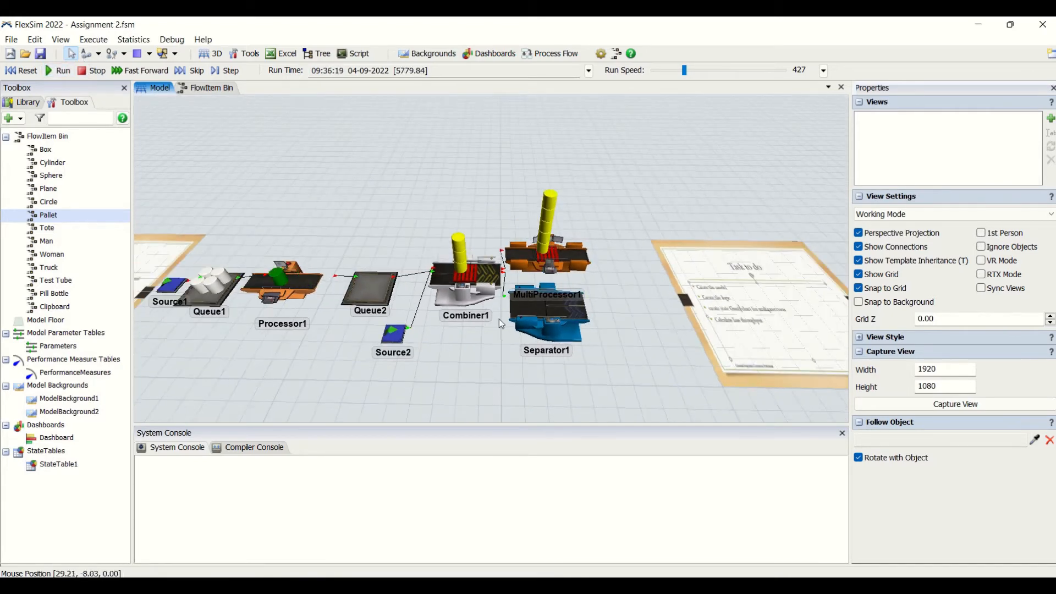
click(572, 258)
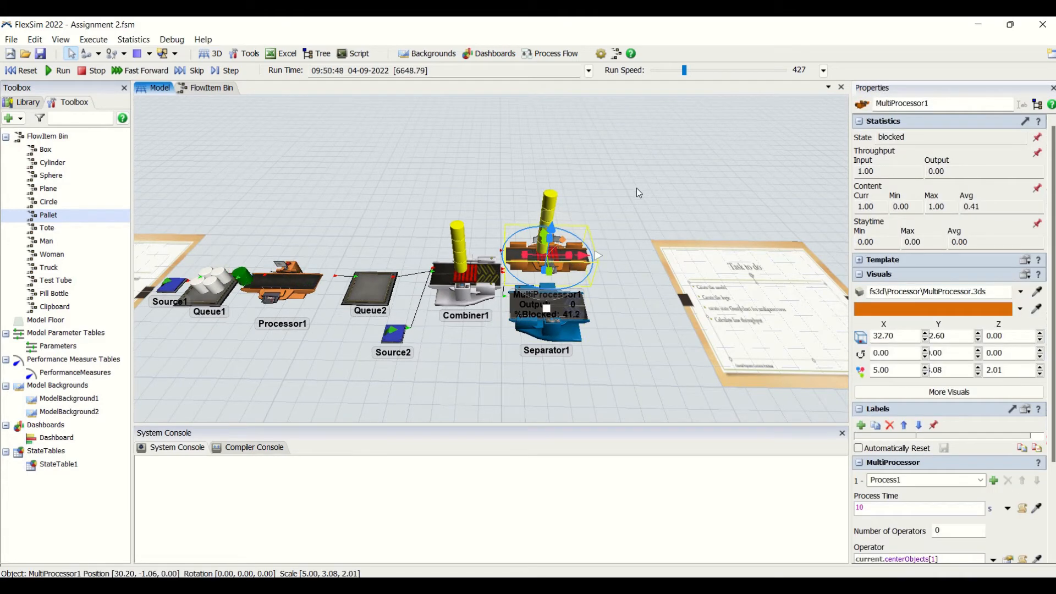
click(633, 198)
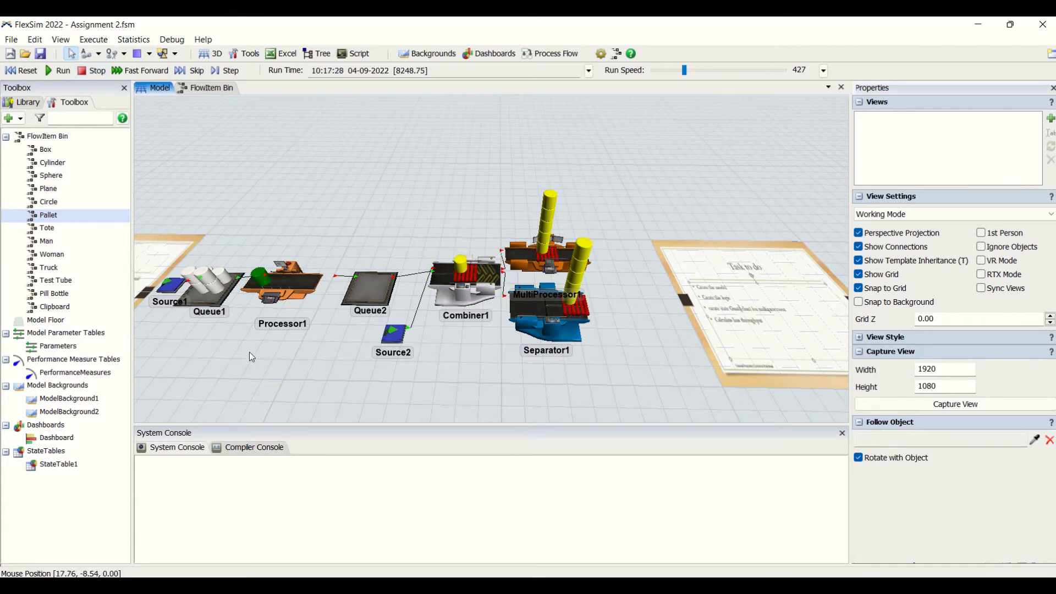
- Consult the problem statement for how the combiner's output must be routed, and return to the combiner area
drag(249, 352, 486, 385)
scroll(256, 328, up, 5)
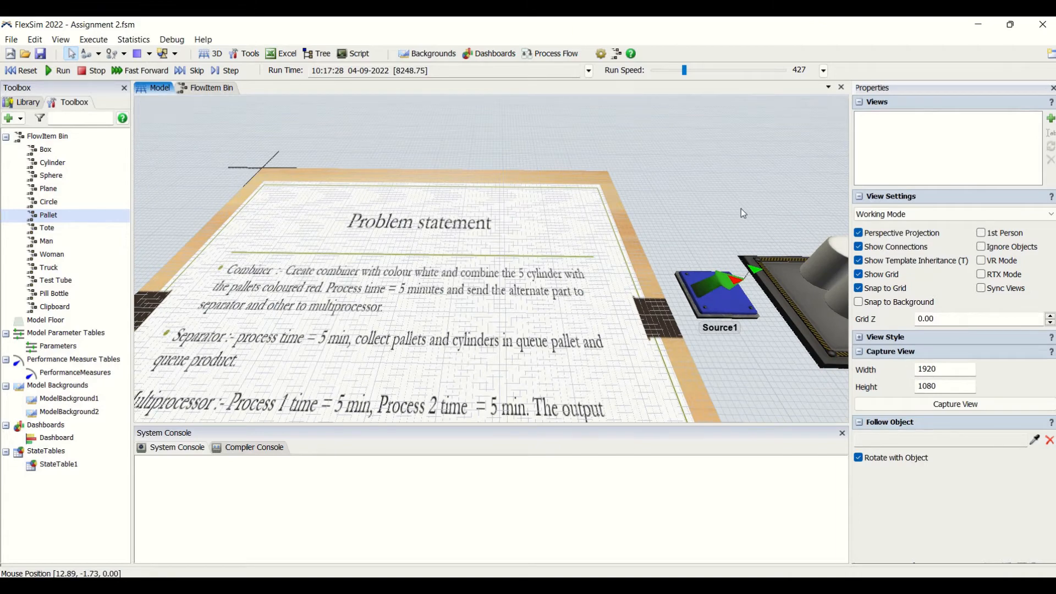
drag(741, 209, 282, 183)
drag(674, 329, 349, 320)
scroll(348, 319, down, 4)
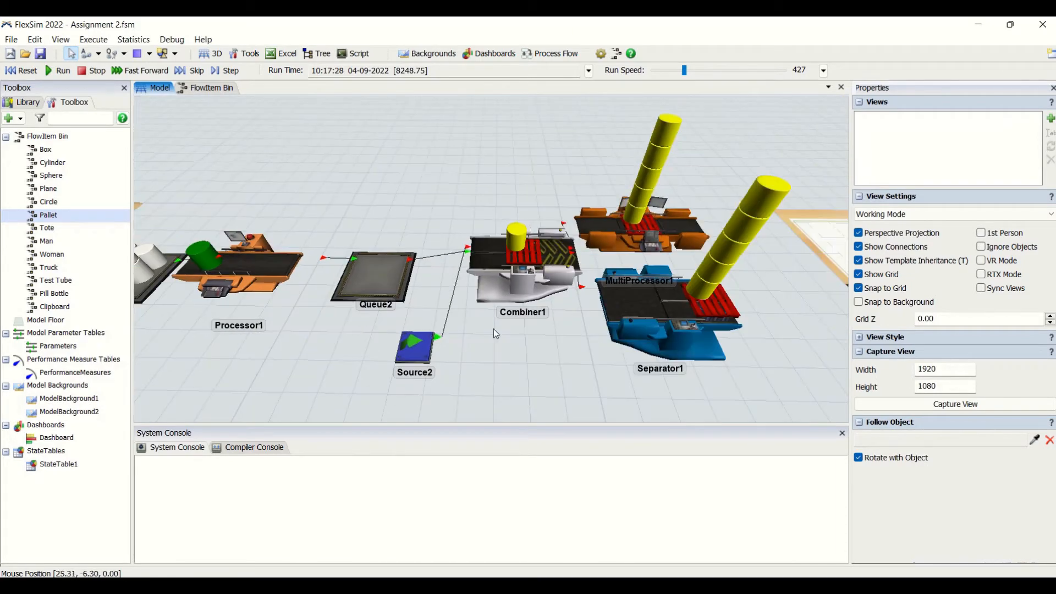
drag(602, 341, 406, 367)
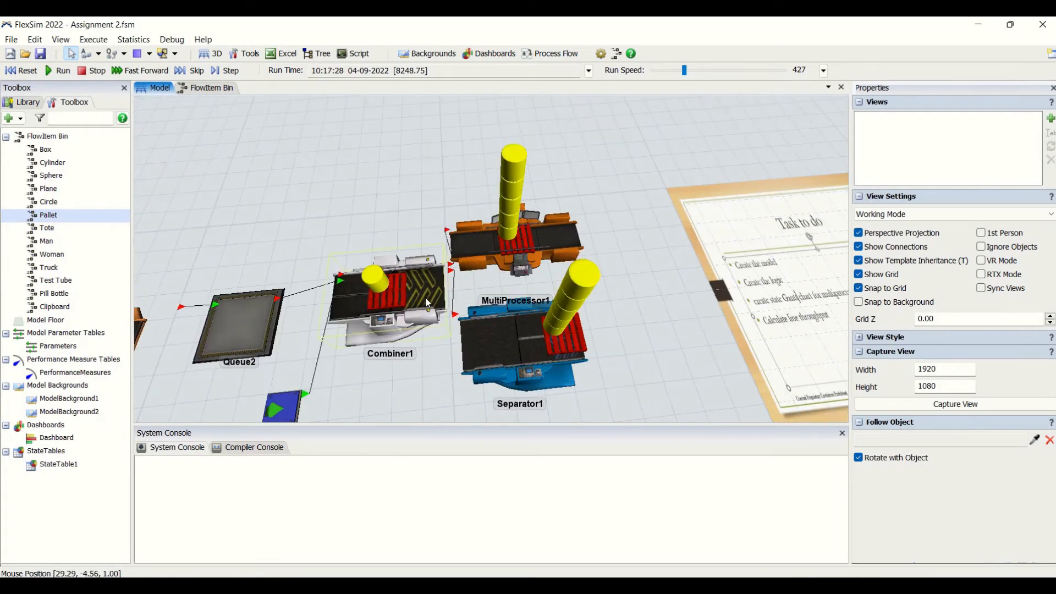
- Review Combiner1's properties, including its output Send To Port setting
click(388, 308)
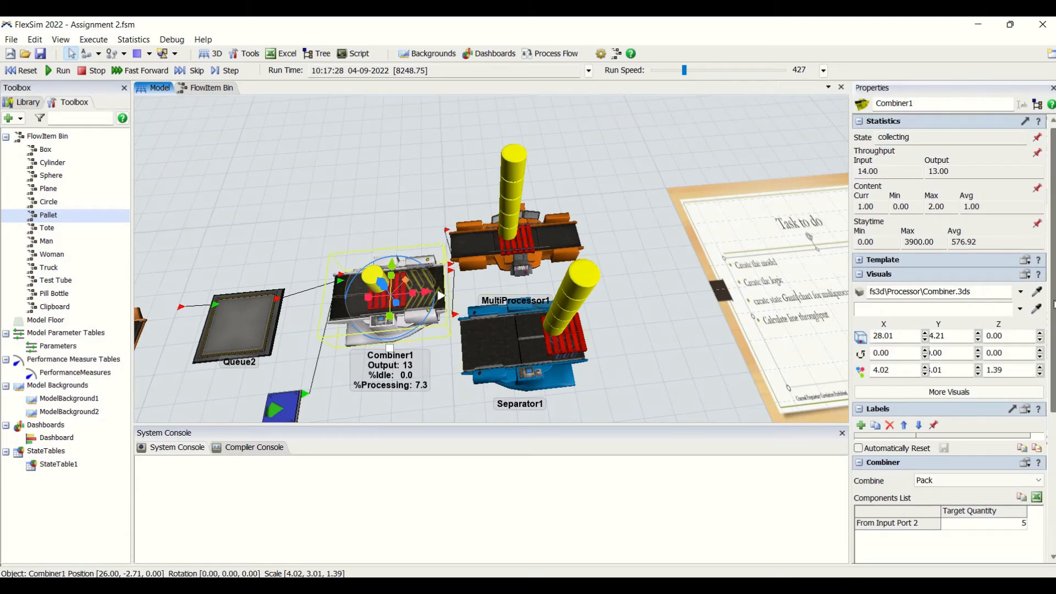
scroll(953, 430, down, 4)
click(861, 491)
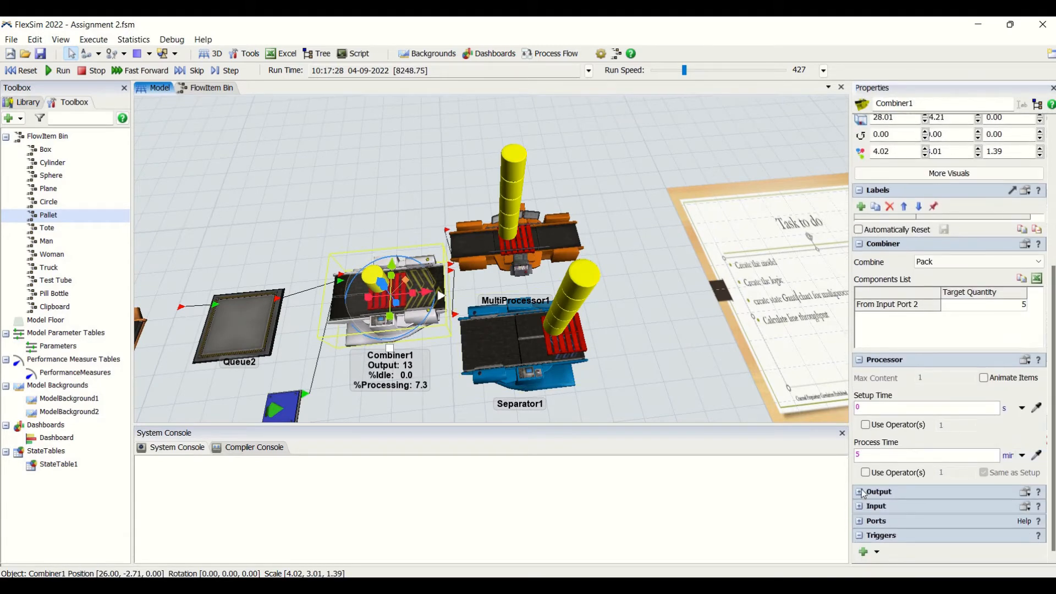
click(410, 379)
double_click(415, 317)
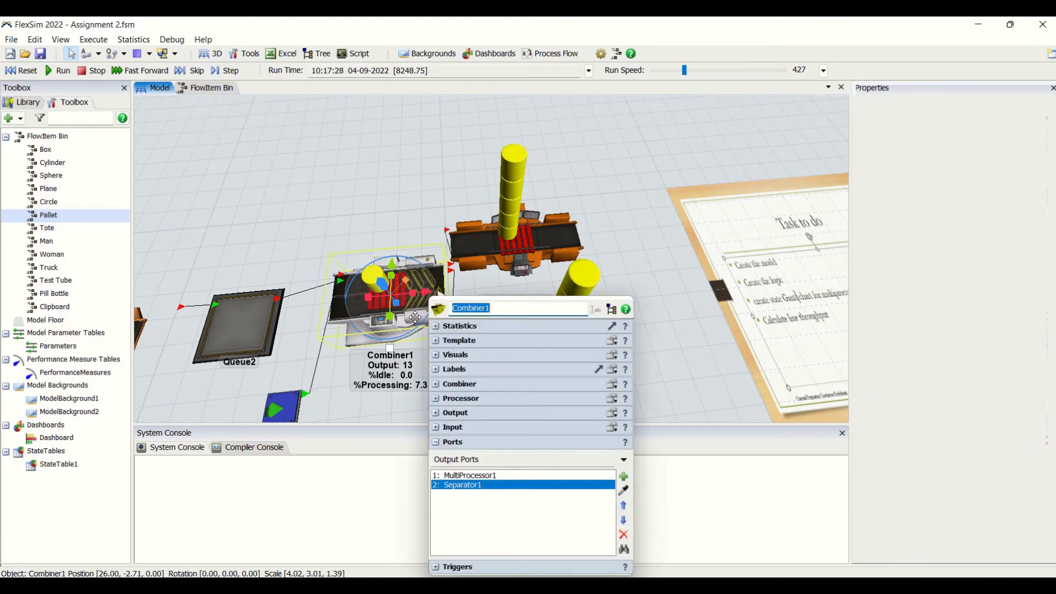
click(443, 414)
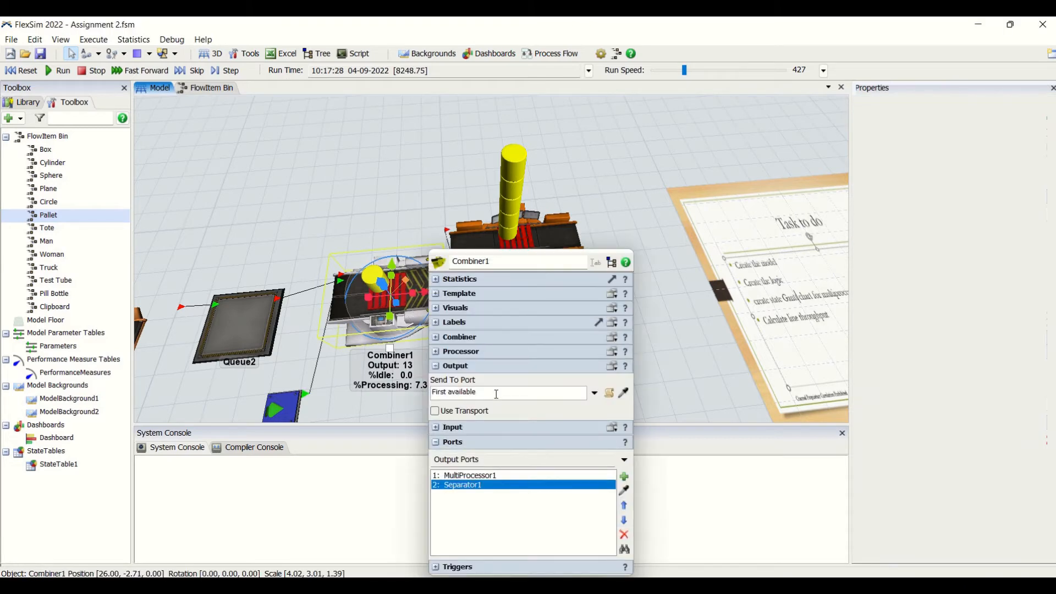
click(432, 179)
- Set Combiner1's Send To Port rule to Round Robin to alternate pallets between MultiProcessor1 and Separator1
click(430, 298)
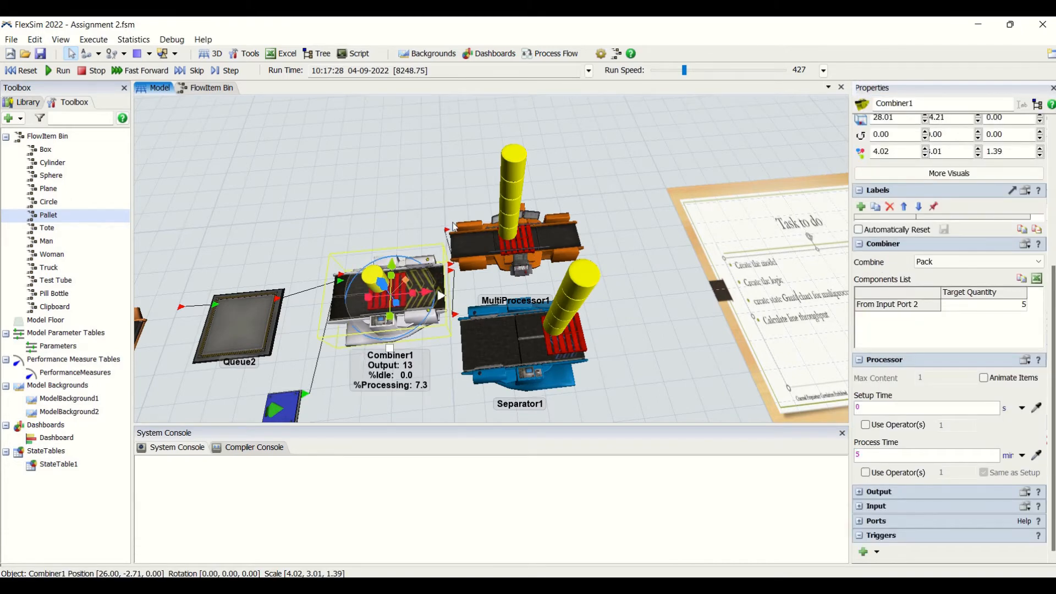
click(435, 356)
click(432, 295)
double_click(439, 313)
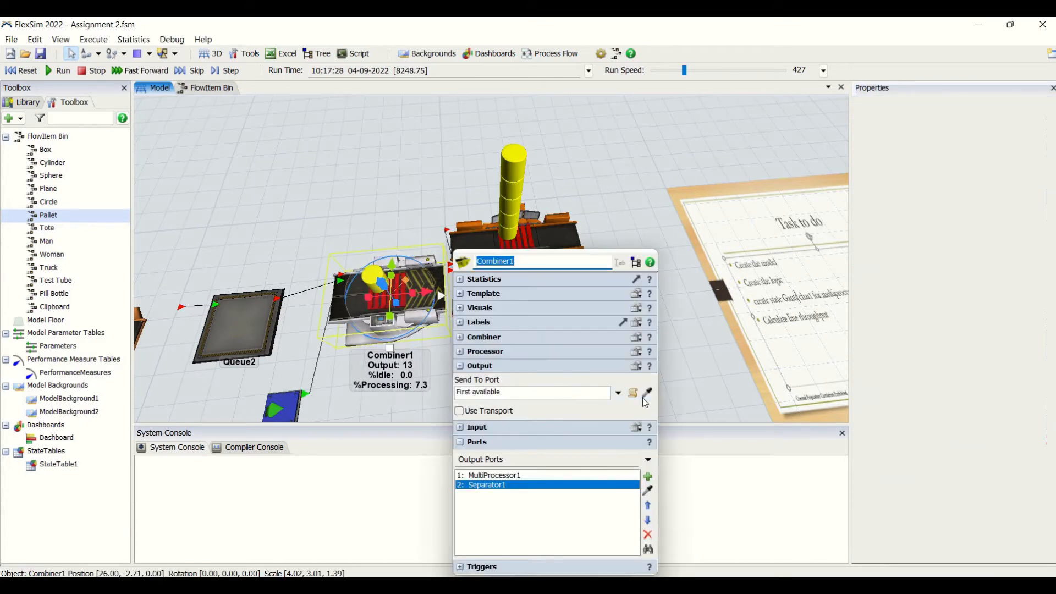
click(633, 394)
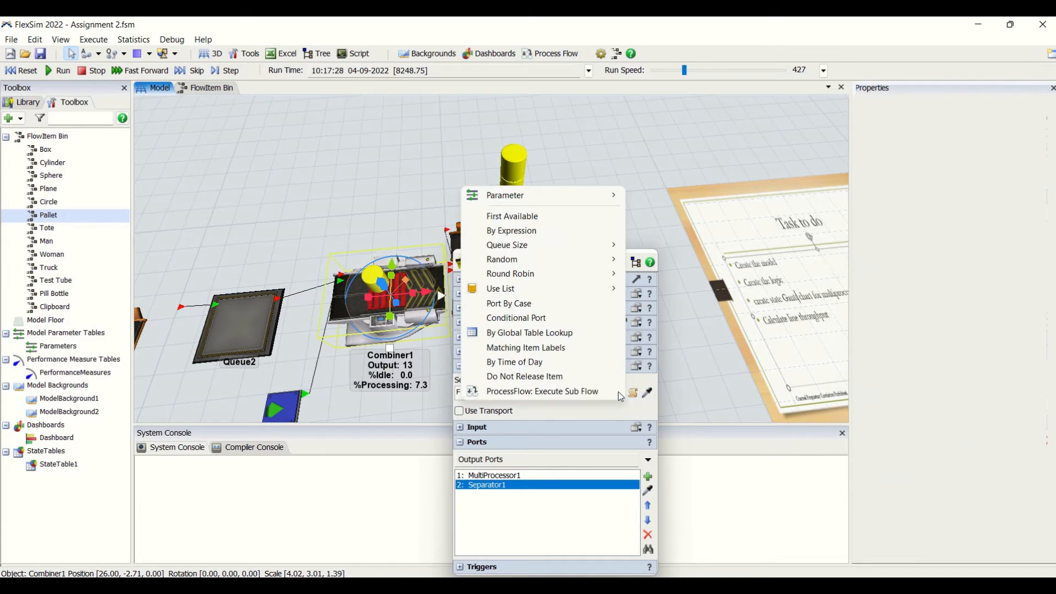
mouse_move(605, 274)
click(668, 275)
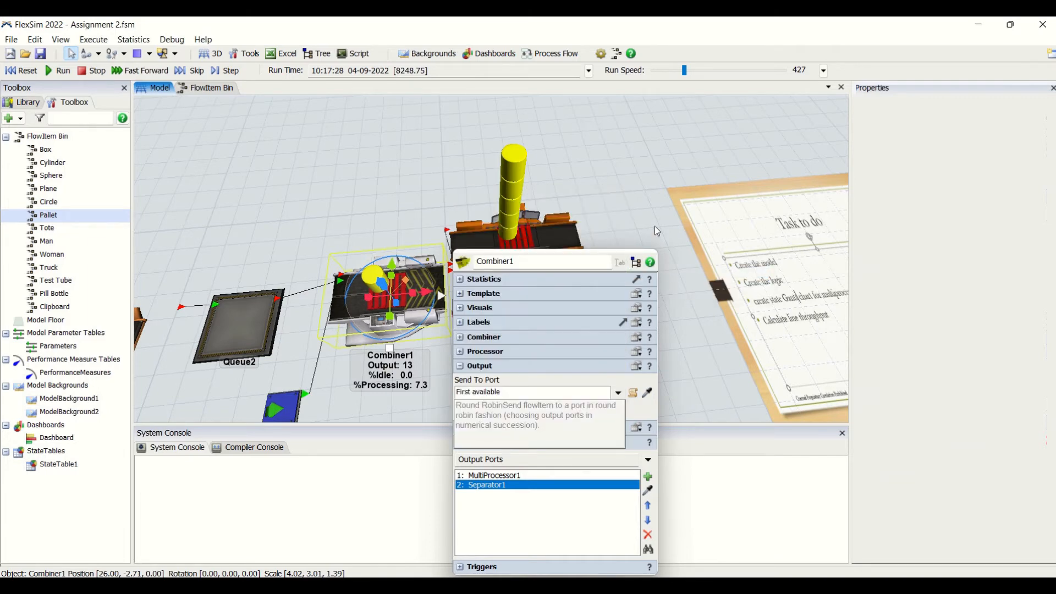
click(594, 222)
- Recheck the alternate routing requirement in the problem statement and reset the model
right_drag(289, 232, 726, 144)
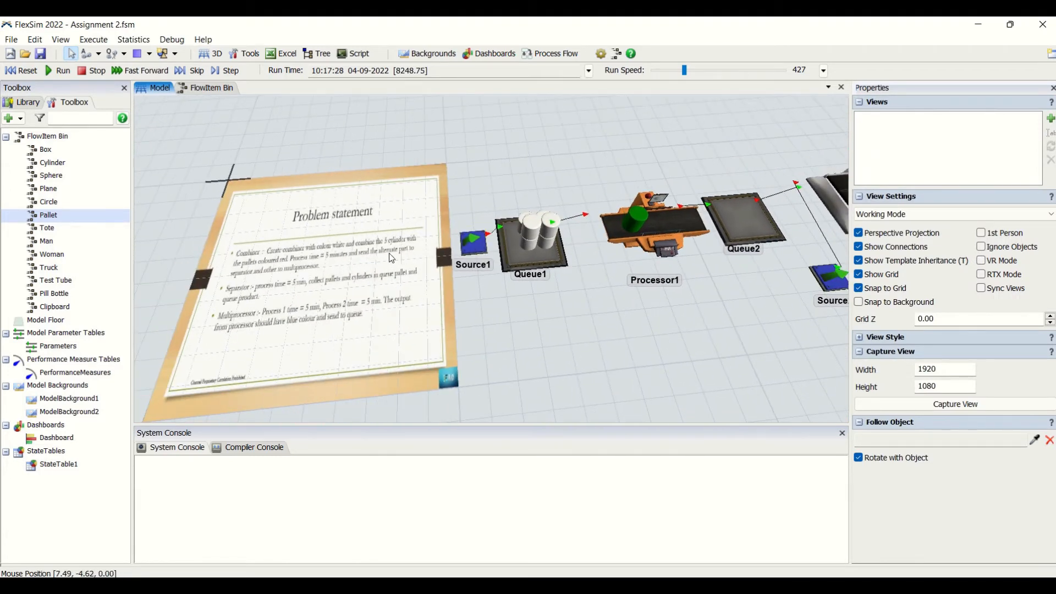
right_drag(593, 180, 138, 97)
click(29, 70)
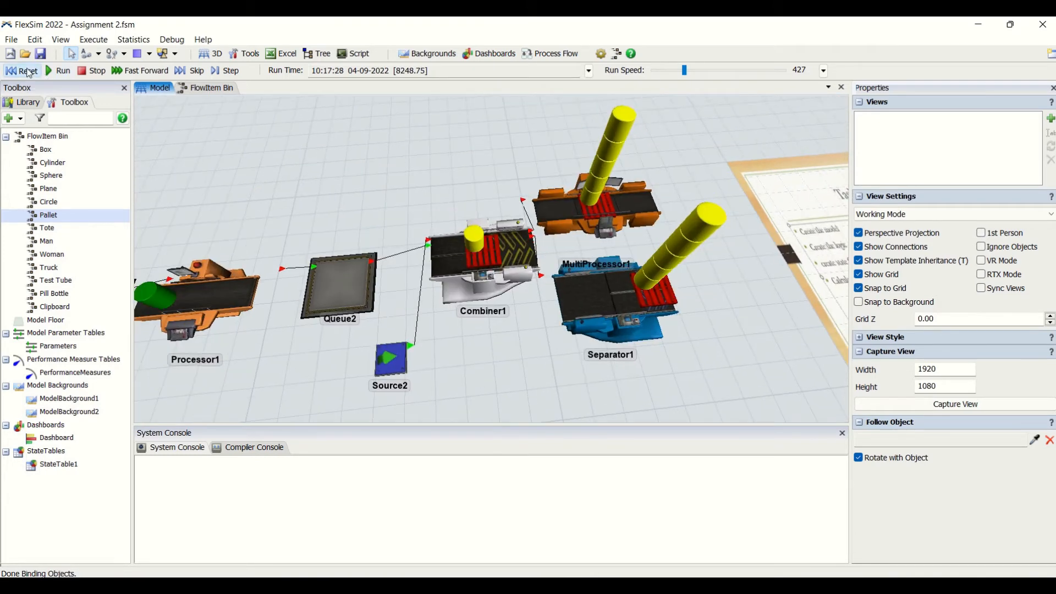
- Read the Separator and Multiprocessor requirements in the problem statement
scroll(491, 353, down, 4)
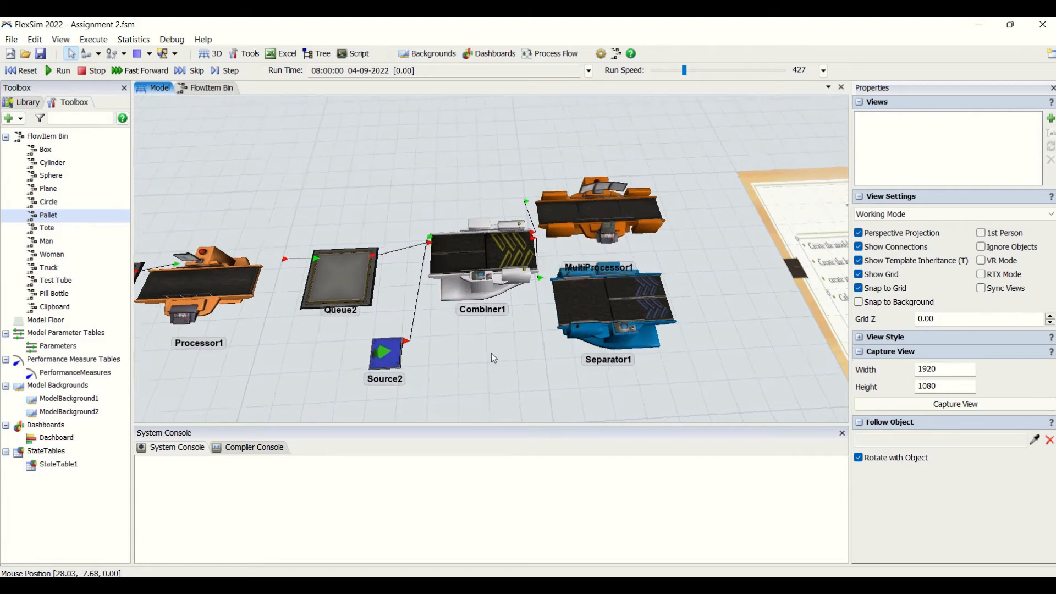
right_drag(489, 363, 481, 339)
scroll(265, 262, up, 3)
scroll(265, 262, up, 5)
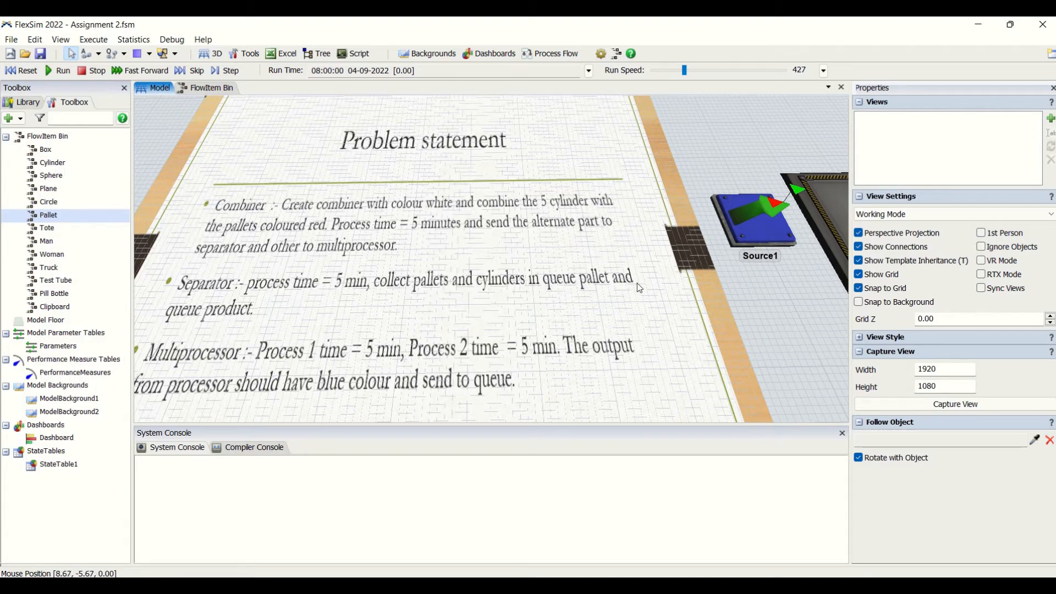
- Move all the process objects, from Source1 through MultiProcessor1 and Separator1, together about 2 units toward the problem statement board
scroll(584, 324, down, 5)
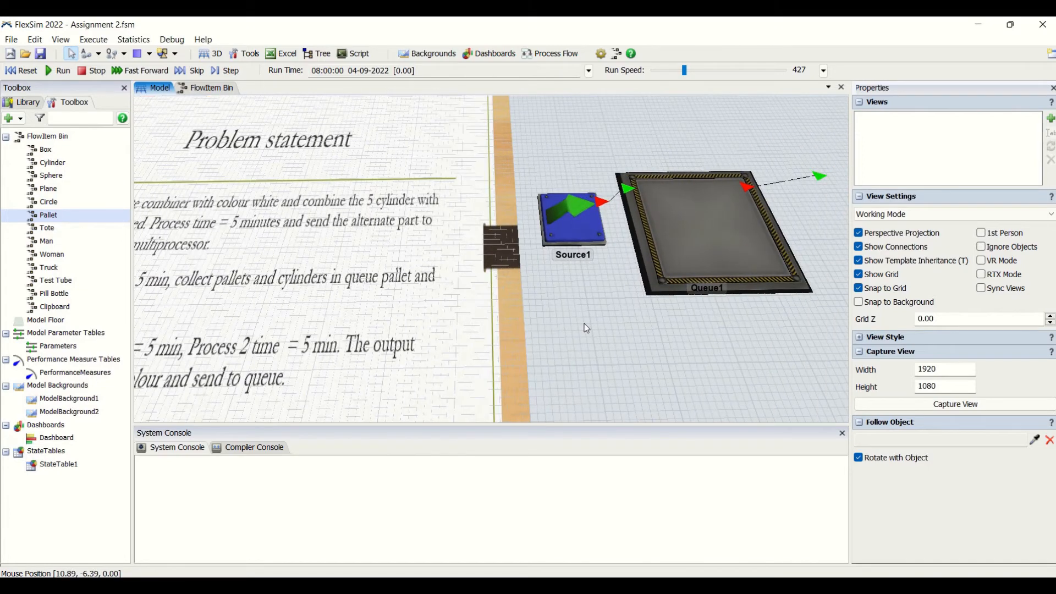
drag(644, 363, 239, 326)
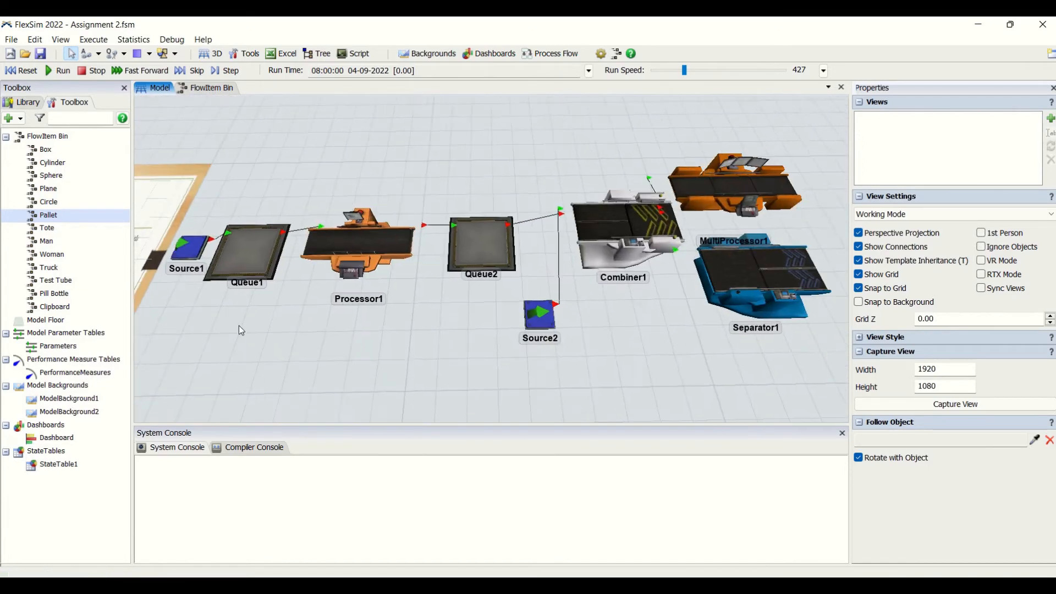
drag(501, 380, 320, 375)
drag(567, 239, 488, 264)
drag(373, 344, 480, 342)
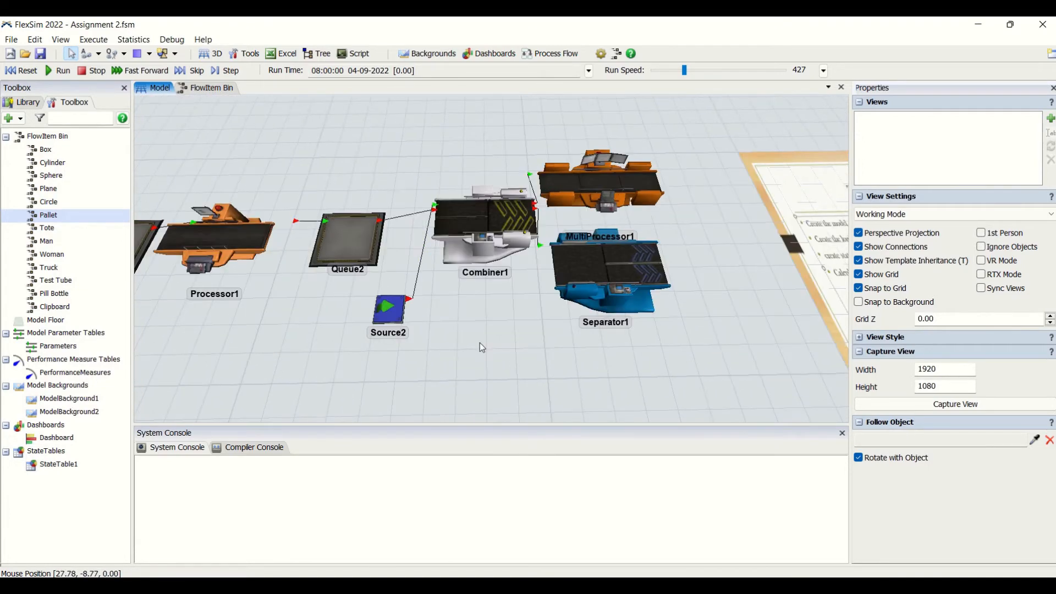
scroll(480, 342, down, 4)
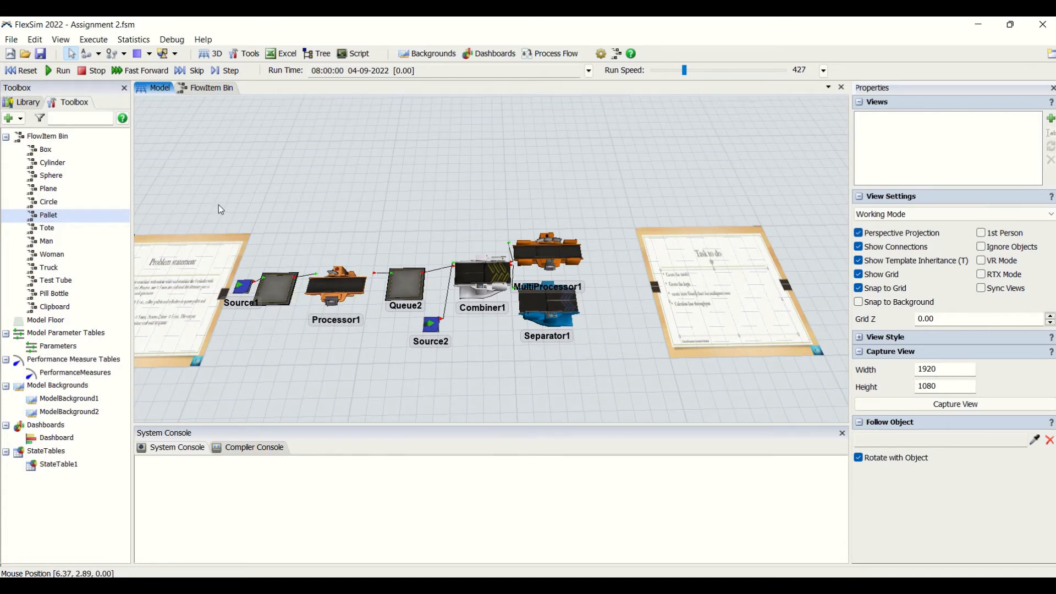
shift+drag(219, 204, 605, 365)
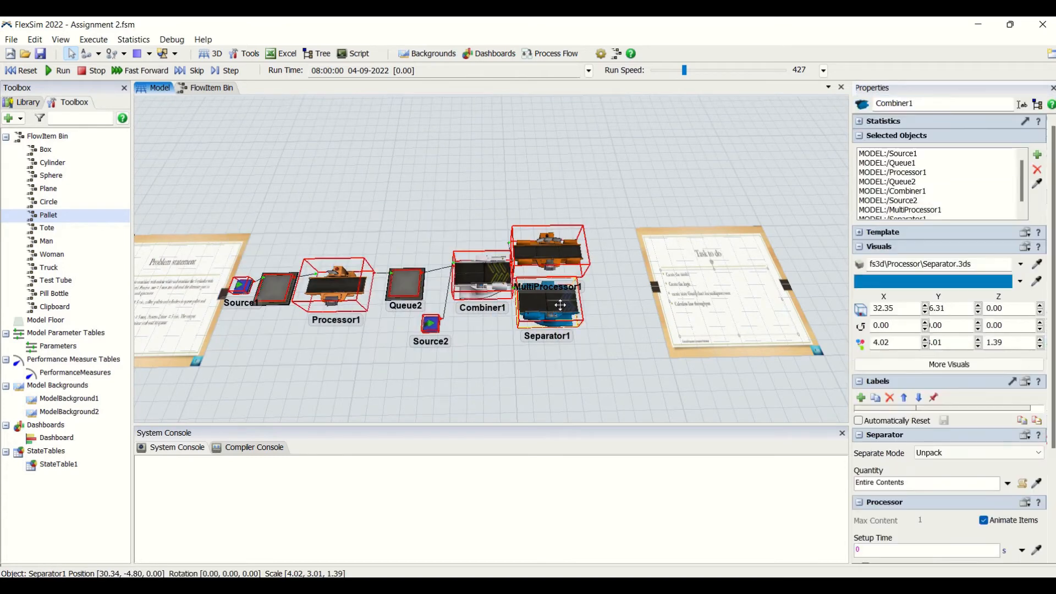
drag(560, 305, 531, 305)
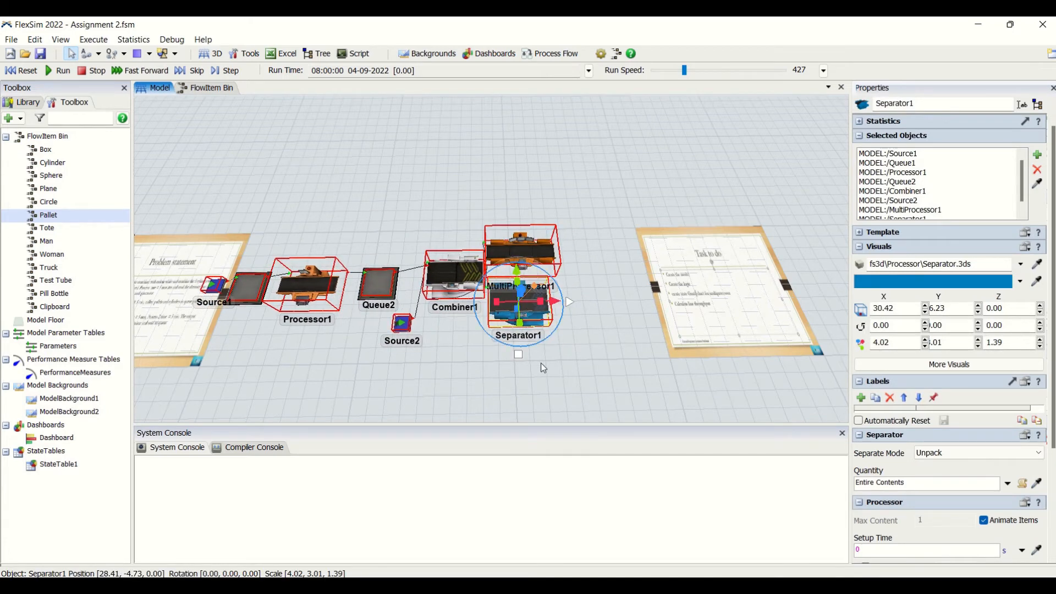
click(542, 367)
click(542, 368)
- Add two side-by-side queues in front of Separator1, each connected to a Separator1 output
scroll(607, 320, up, 3)
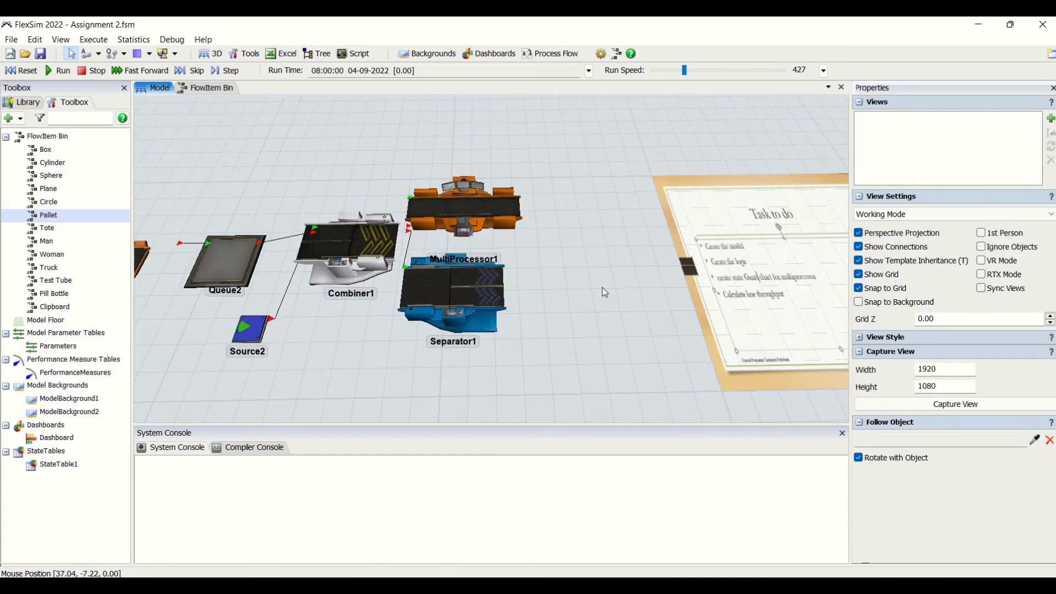
key(a)
drag(470, 294, 438, 349)
click(440, 435)
key(a)
drag(459, 294, 506, 363)
click(562, 380)
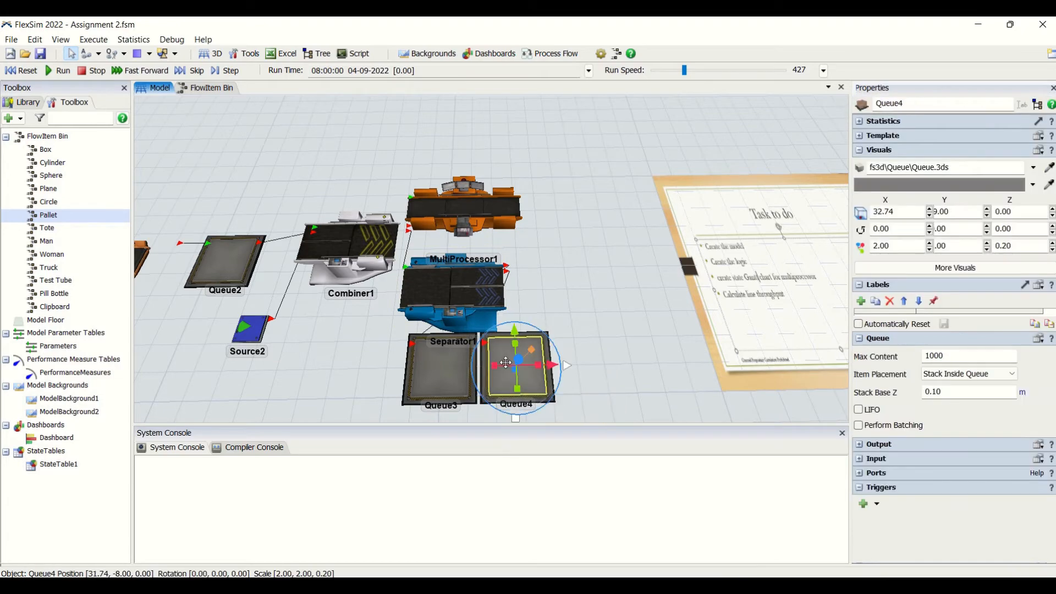
- Recheck the Separator's pallet and product queue requirement in the problem statement
drag(364, 380, 460, 368)
scroll(460, 368, down, 5)
drag(350, 373, 482, 372)
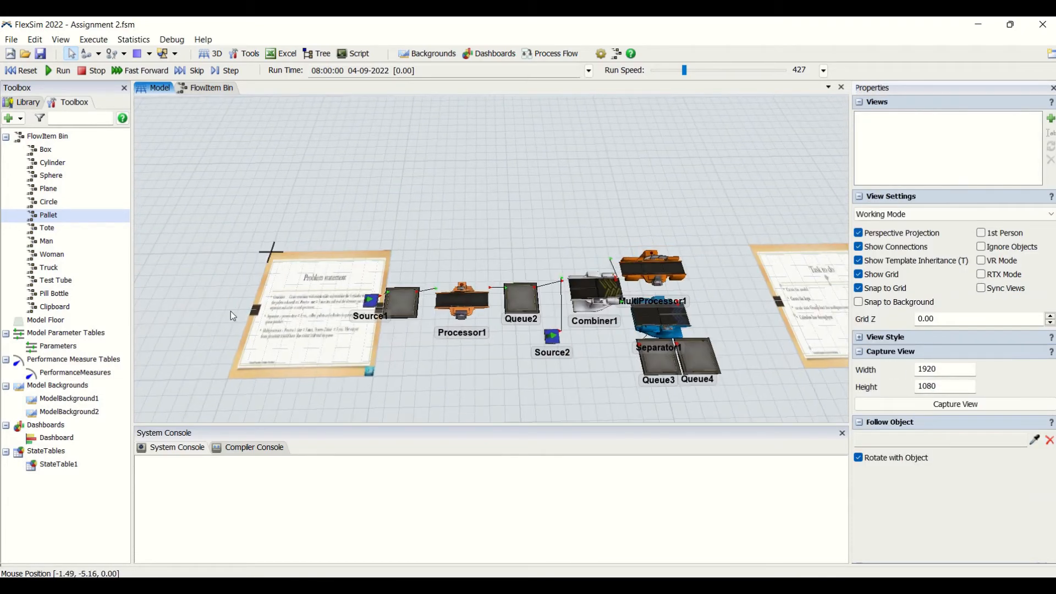
scroll(327, 324, up, 5)
scroll(353, 304, up, 3)
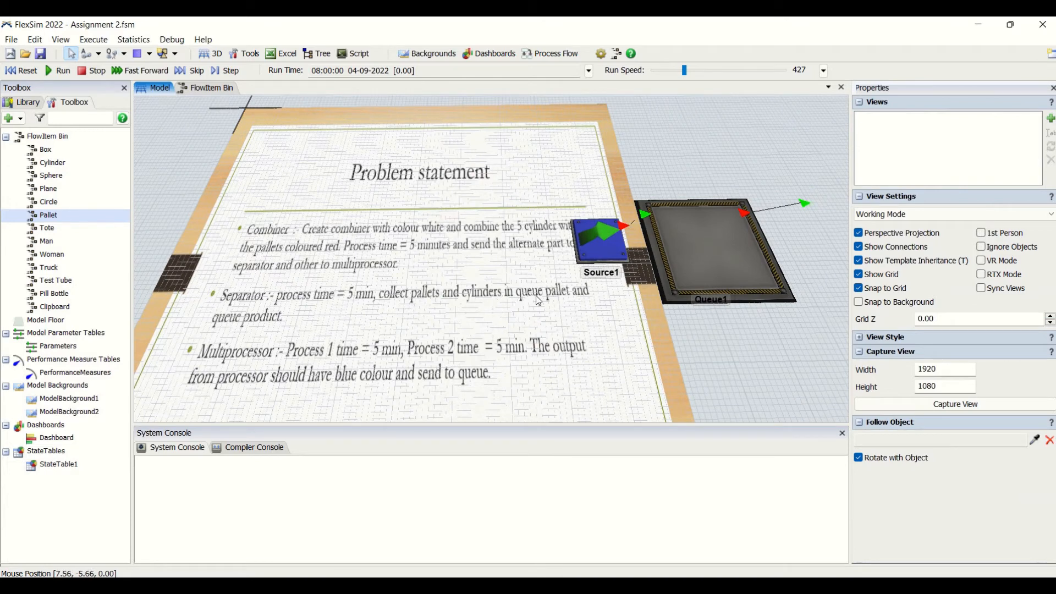
drag(715, 335, 580, 312)
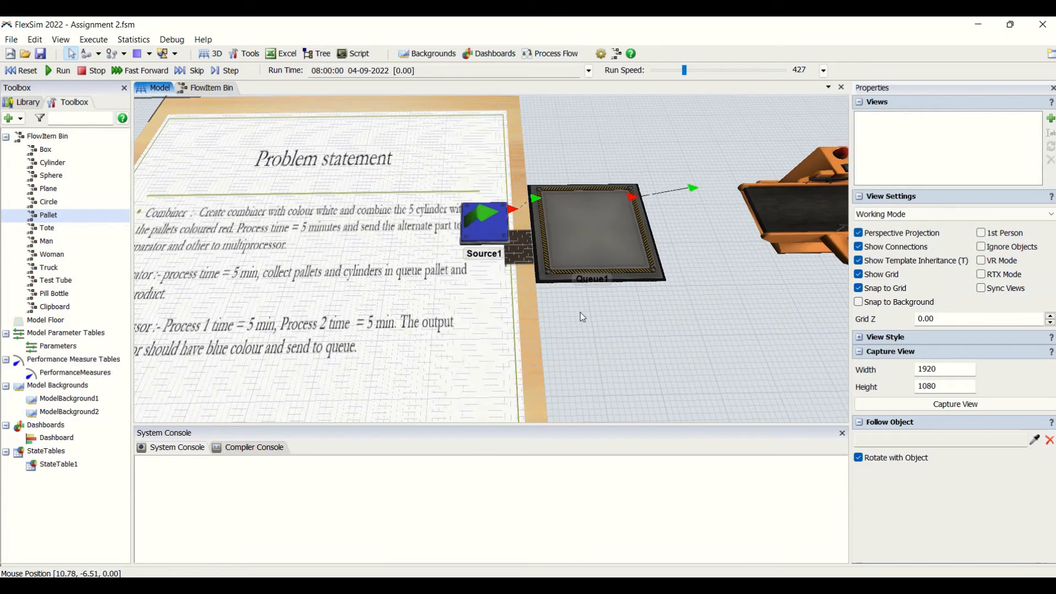
scroll(726, 358, down, 5)
drag(609, 345, 286, 330)
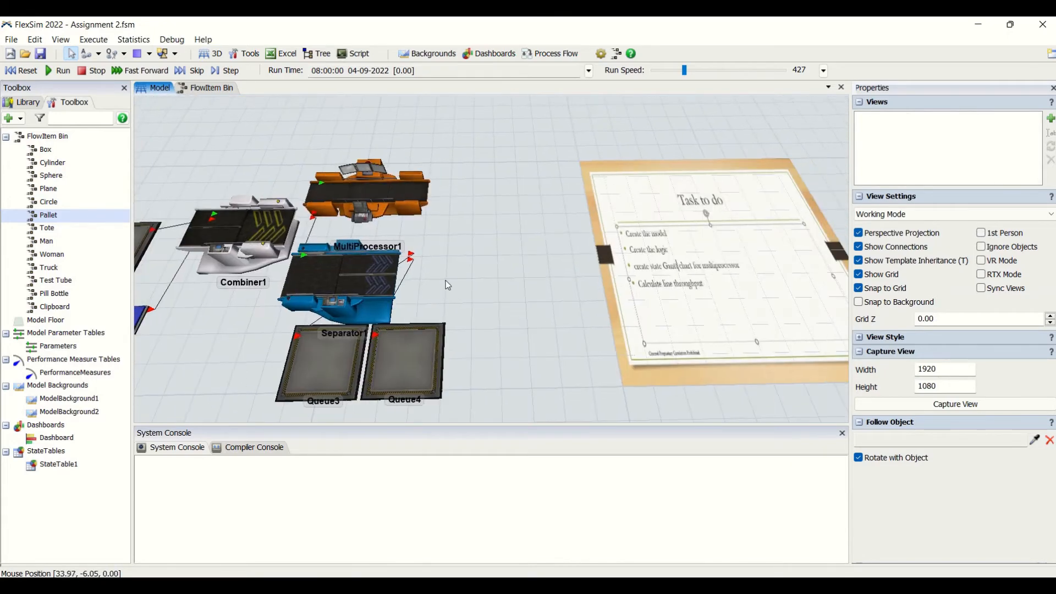
- Rename Separator1's first output queue as pallet and the second as product
scroll(464, 285, down, 2)
click(447, 309)
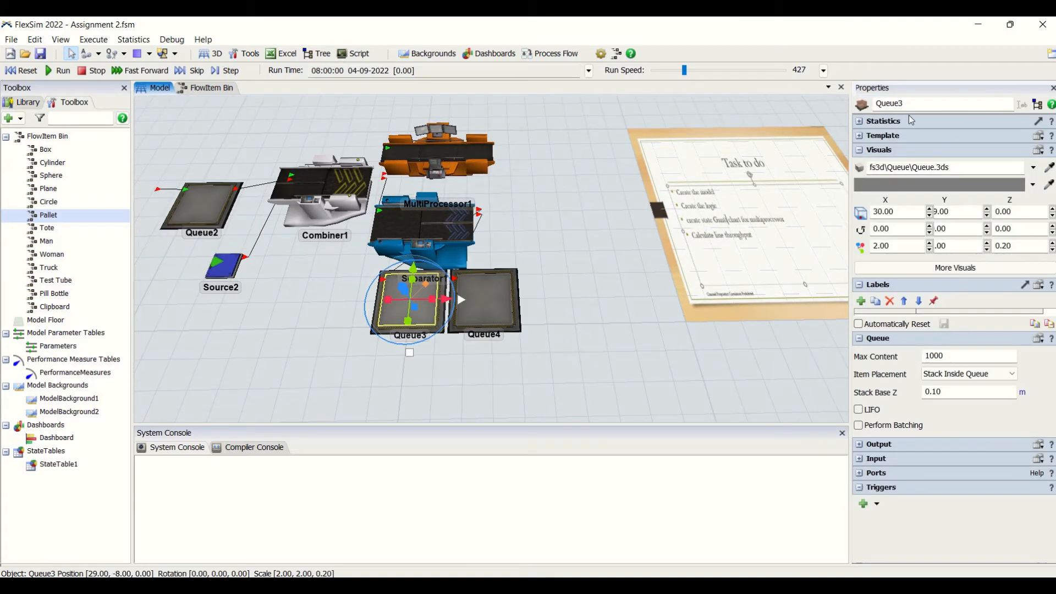
click(924, 104)
text(pallet)
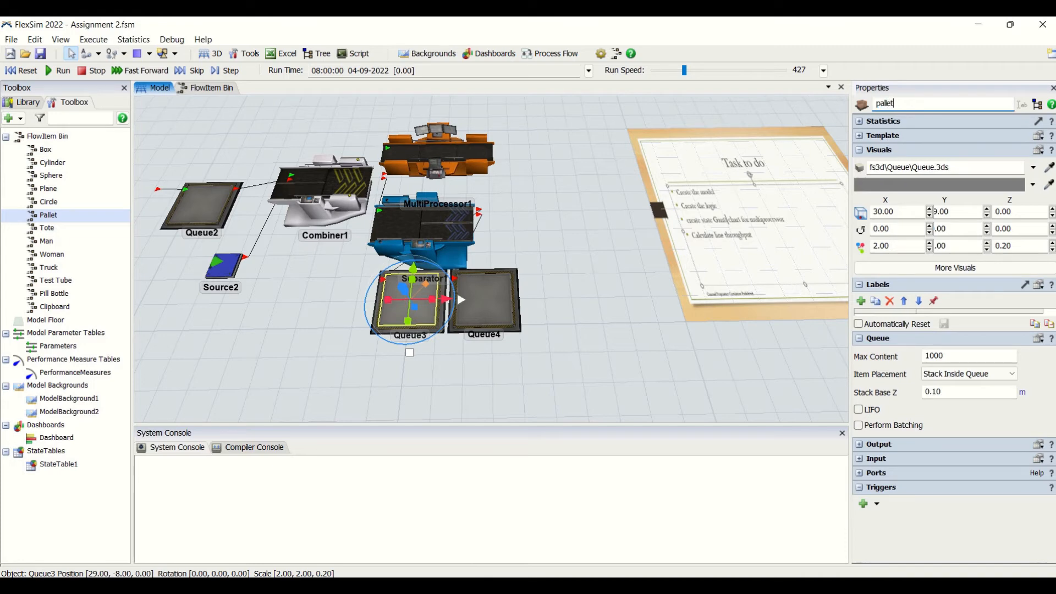
click(484, 302)
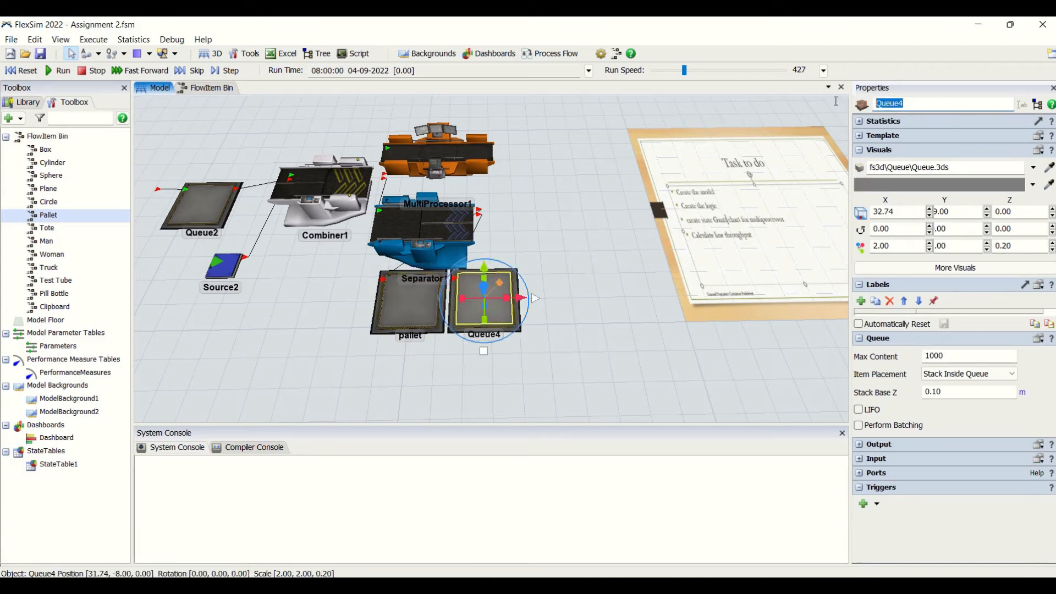
text(prod)
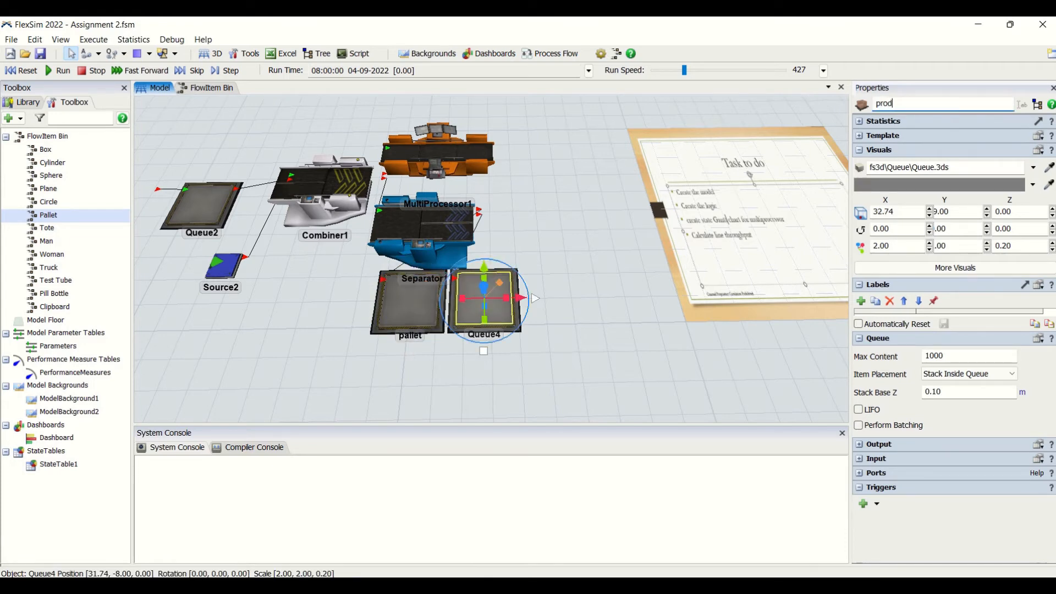
text(uct)
click(628, 186)
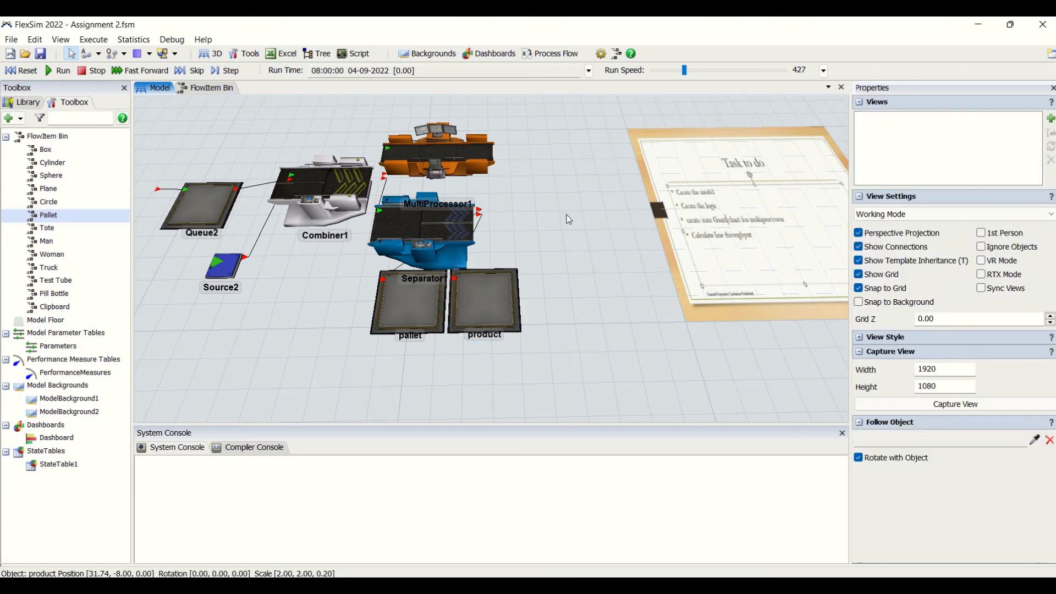
- Review Separator1, its two output queues and the available Separate Mode options
click(425, 239)
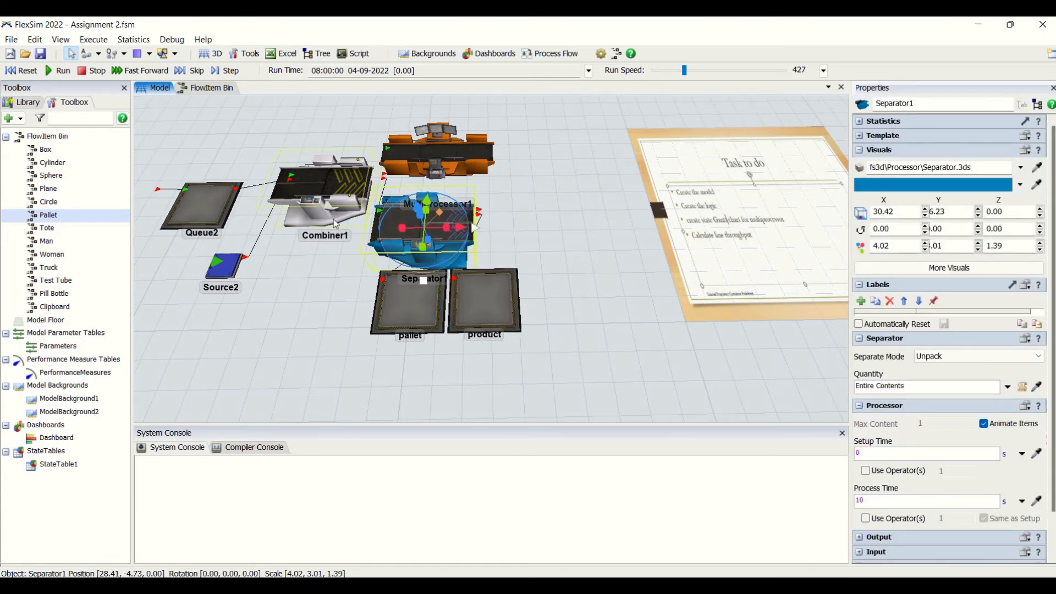
click(392, 301)
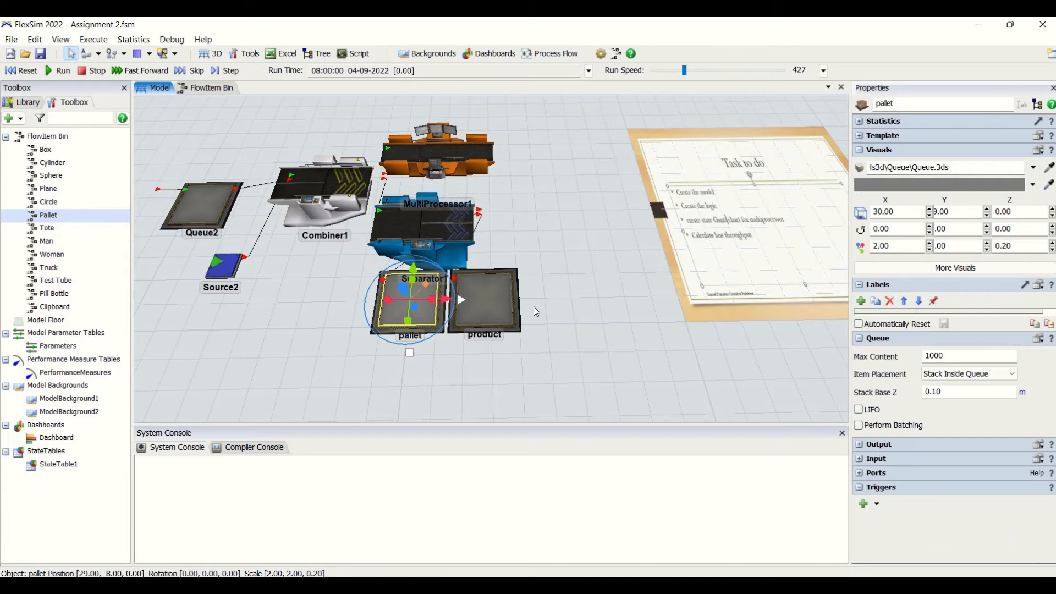
click(514, 305)
click(418, 211)
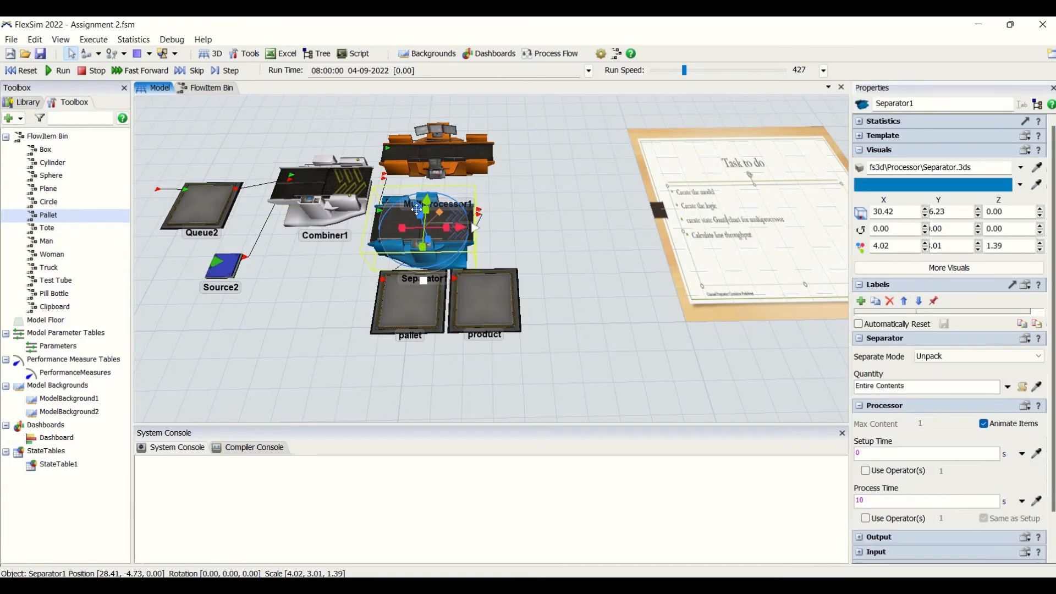
click(958, 357)
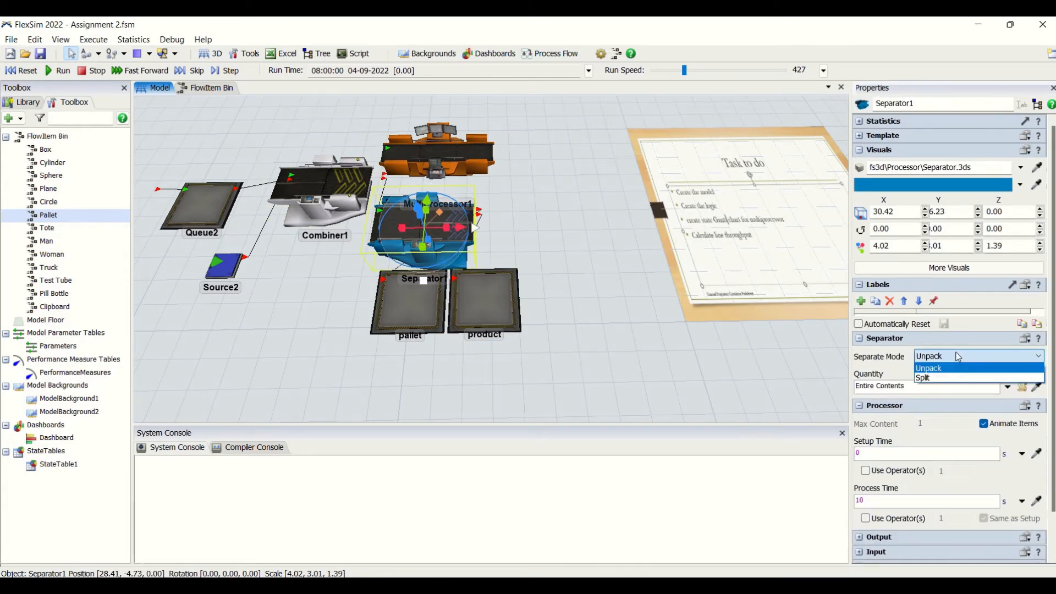
click(900, 358)
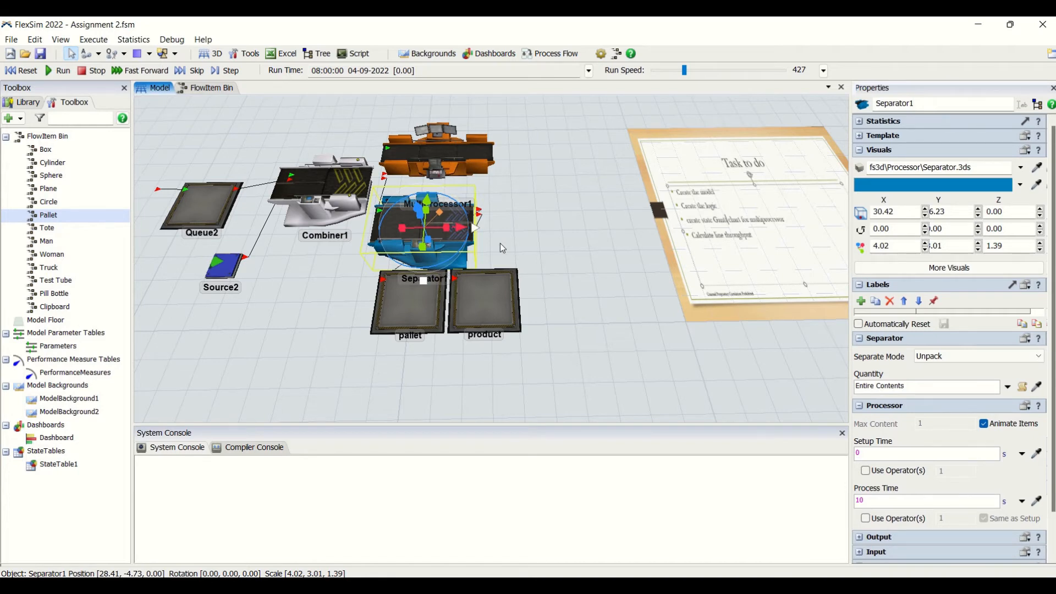
- Keep Separator1's Separate Mode on Unpack and examine its Quantity options
click(21, 103)
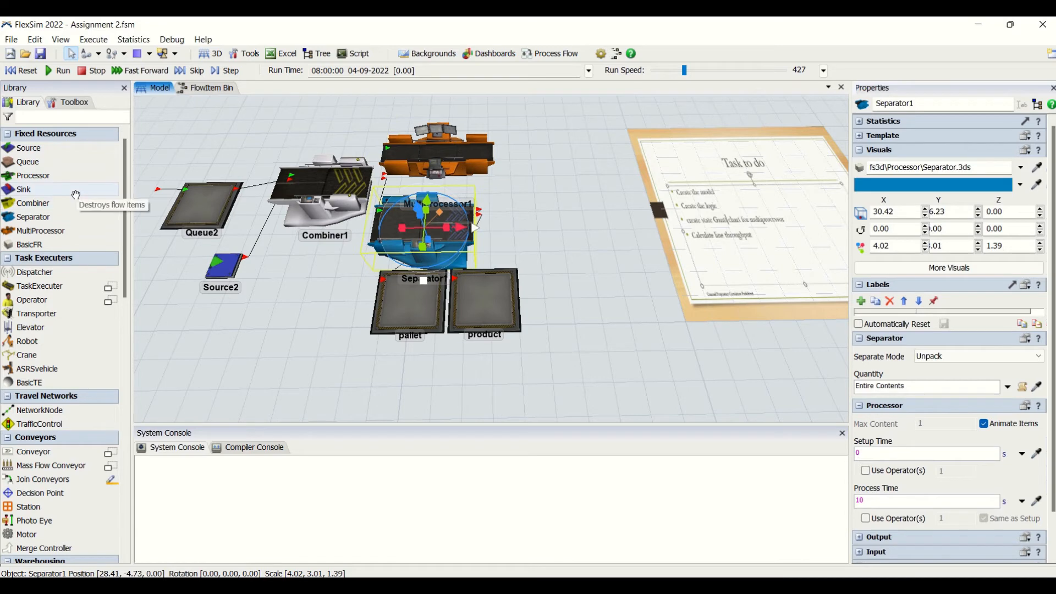
click(533, 248)
click(433, 248)
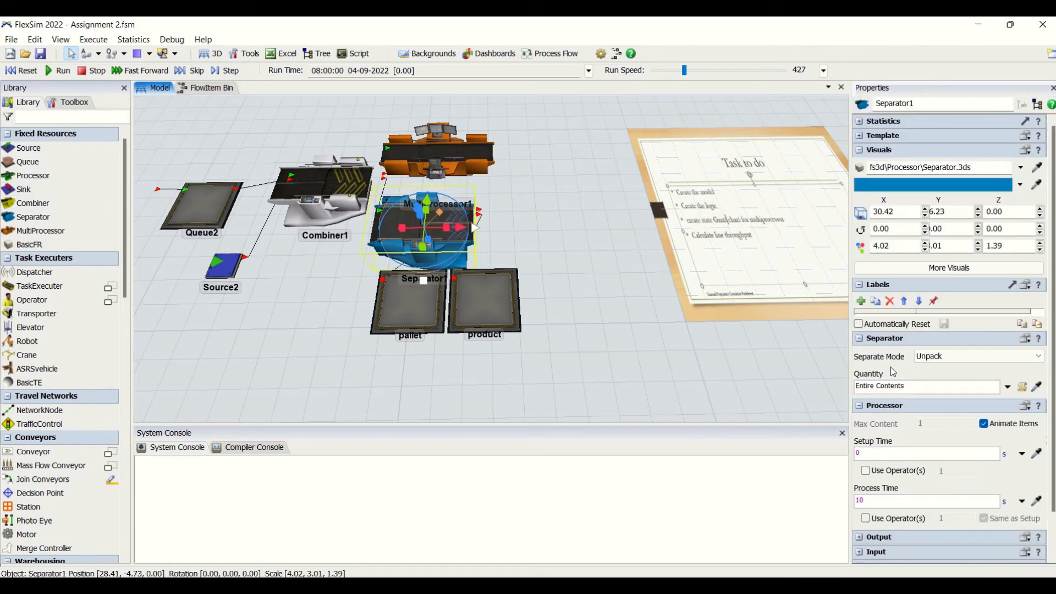
click(969, 355)
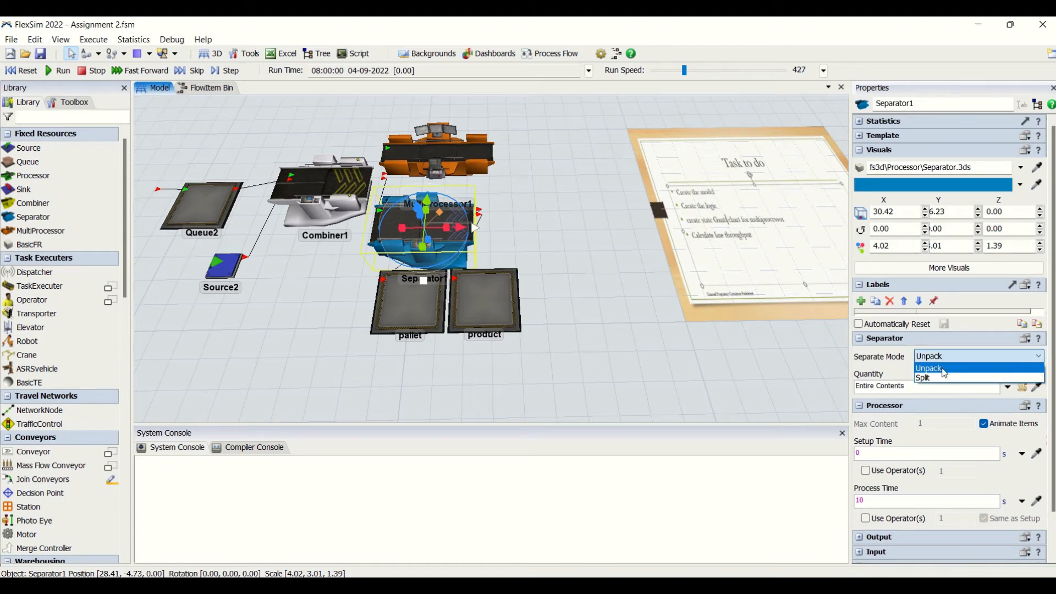
click(945, 369)
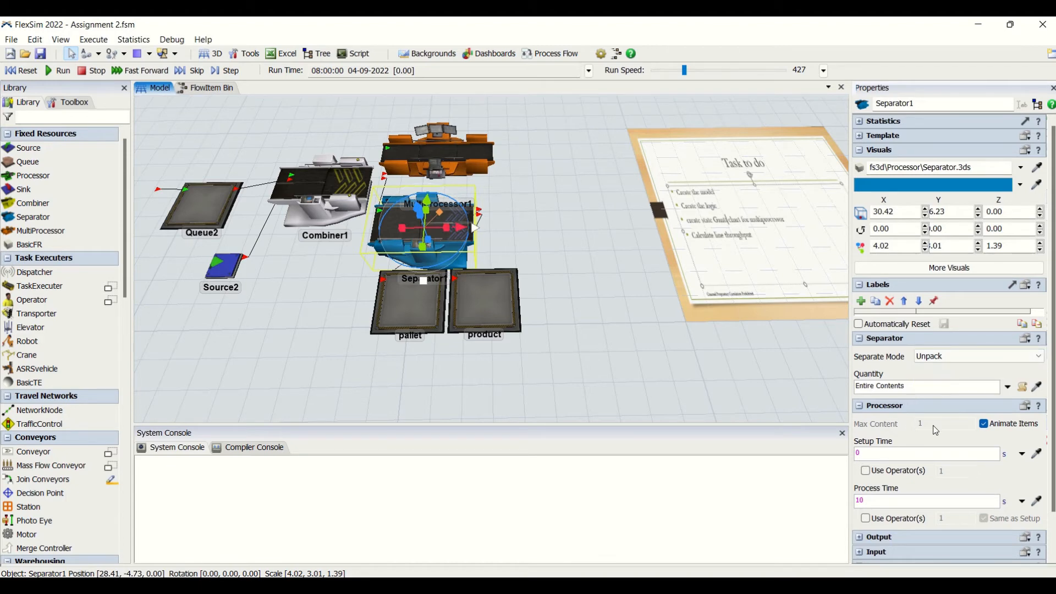
click(1008, 387)
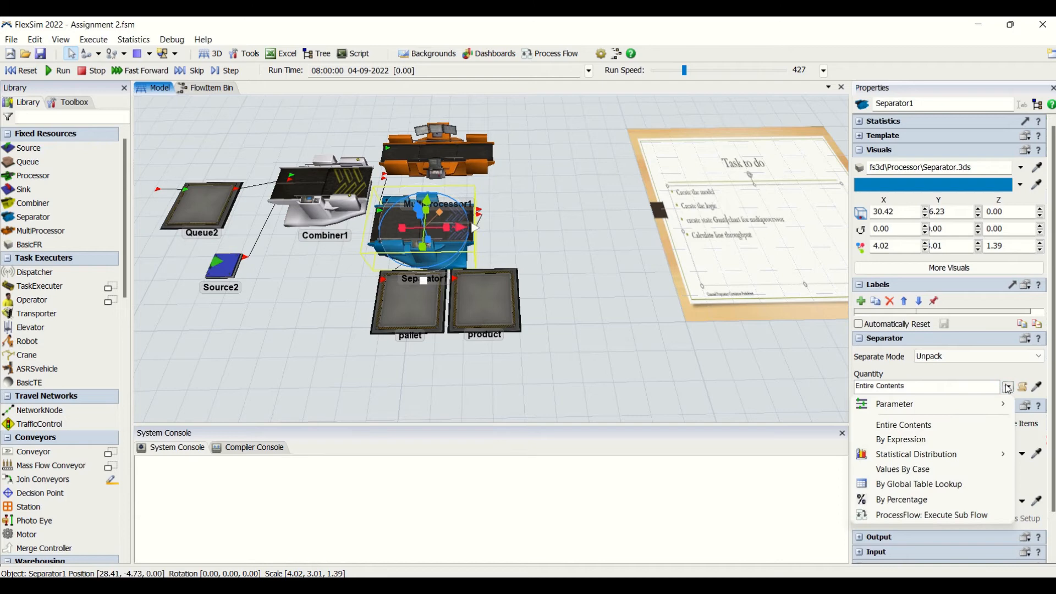
click(992, 361)
click(922, 369)
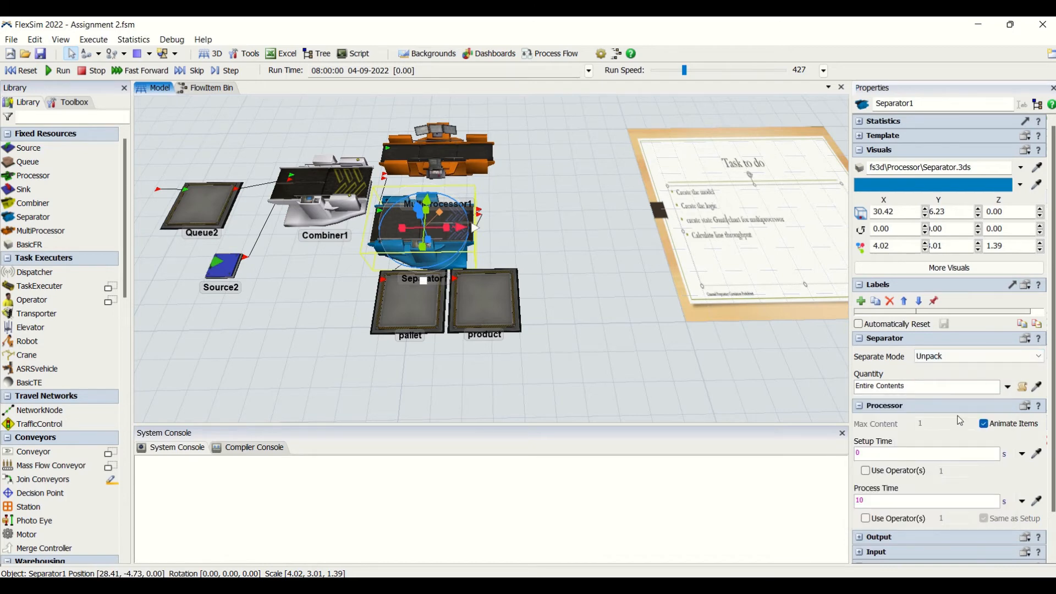
- Examine Separator1's Send To Port options and the container and contents ports of the Default Separator Option
scroll(960, 421, down, 1)
click(873, 498)
click(522, 242)
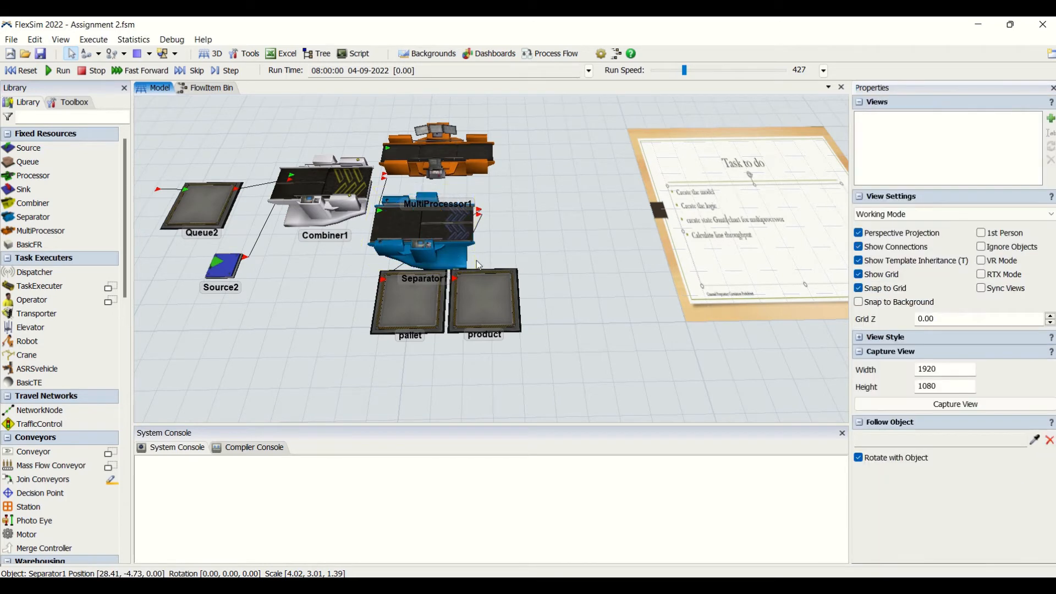
double_click(442, 228)
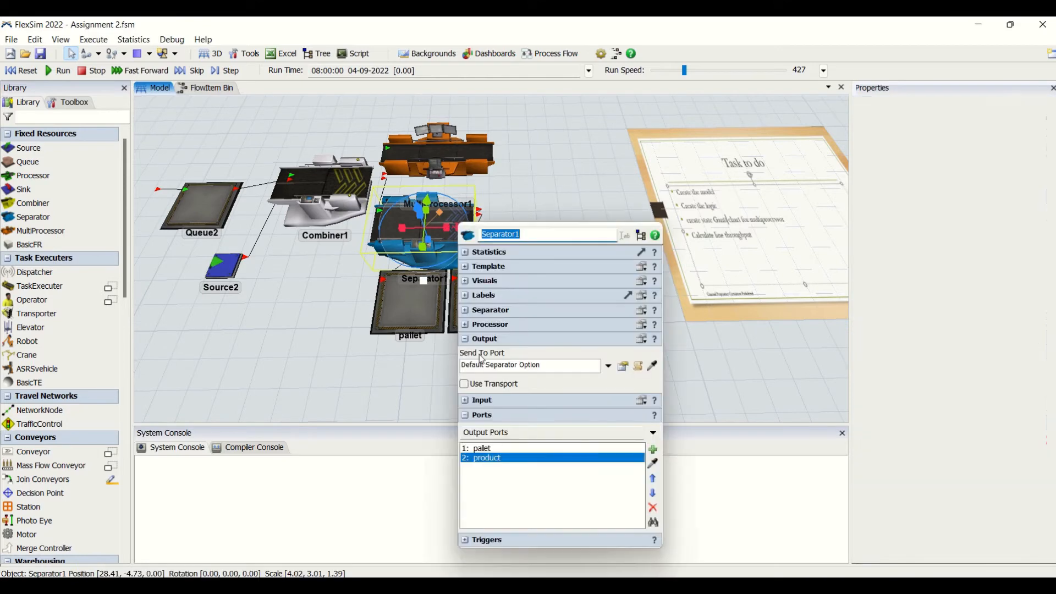
click(611, 367)
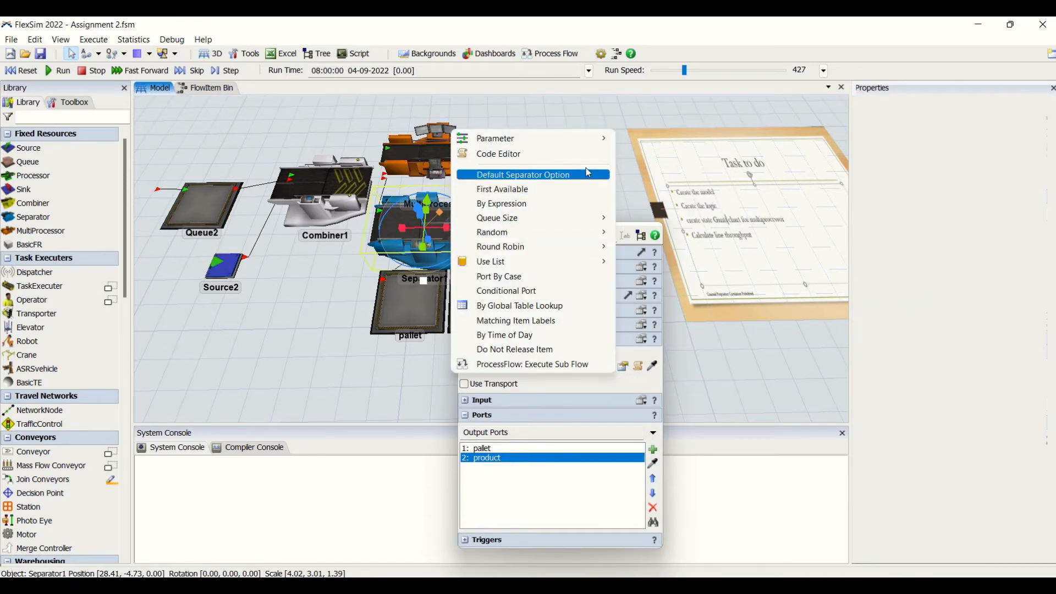
click(629, 379)
click(624, 367)
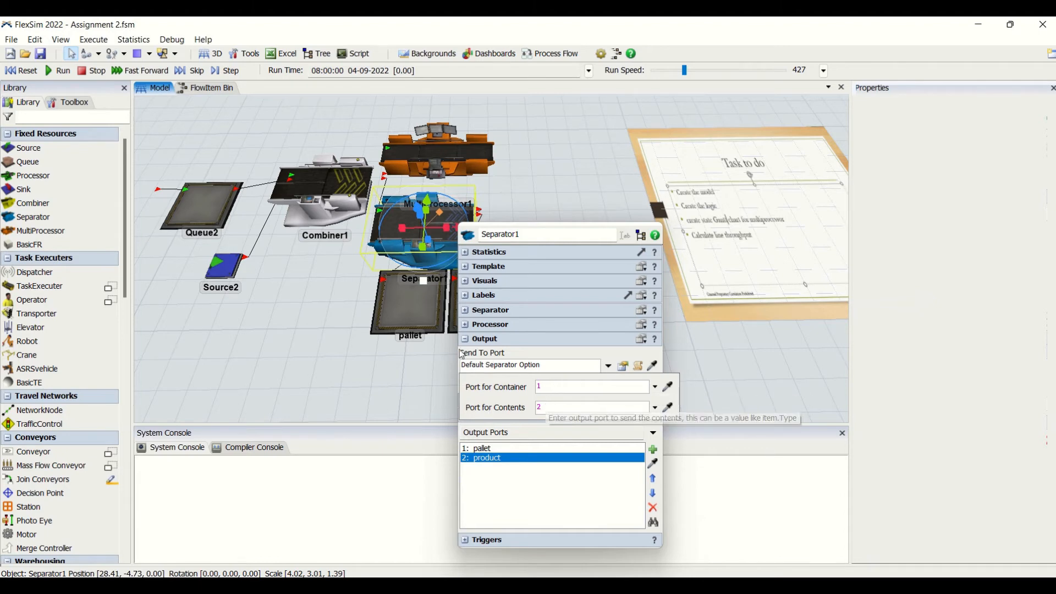
- Check the order of the pallet and product queues in Separator1's output ports
click(446, 240)
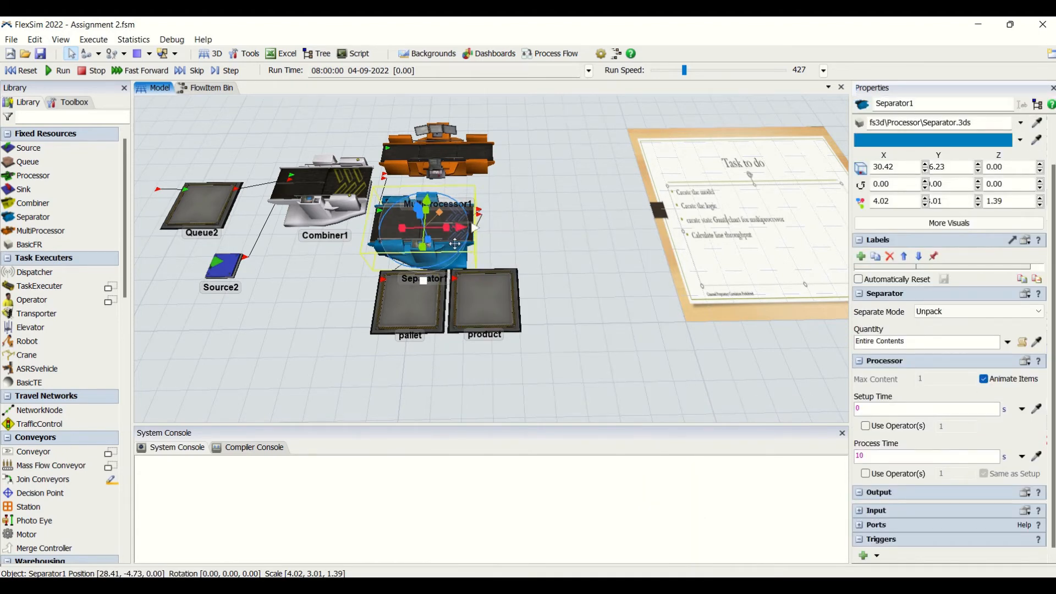
double_click(412, 247)
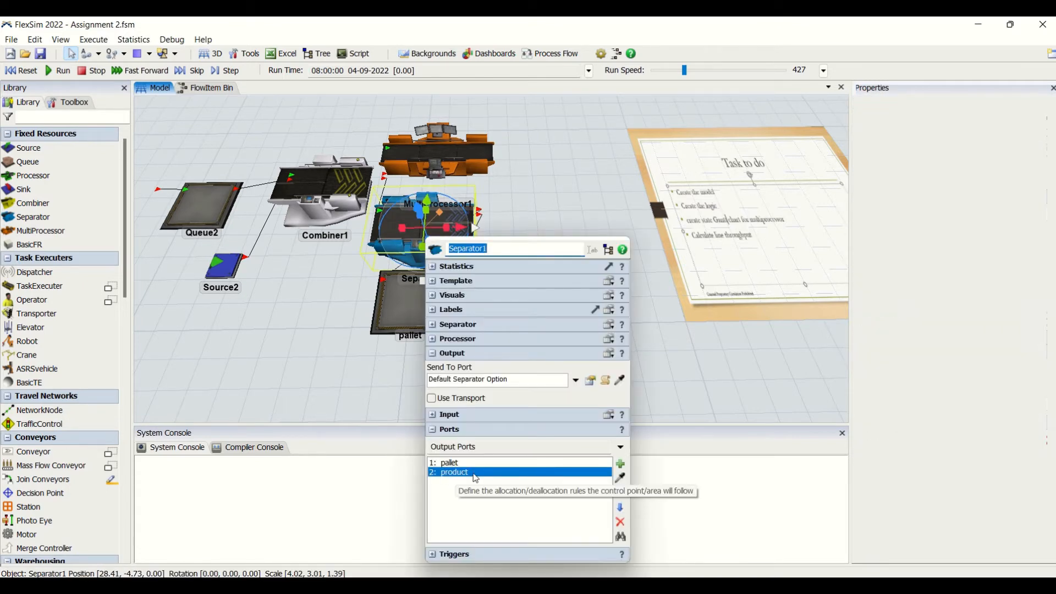
click(444, 465)
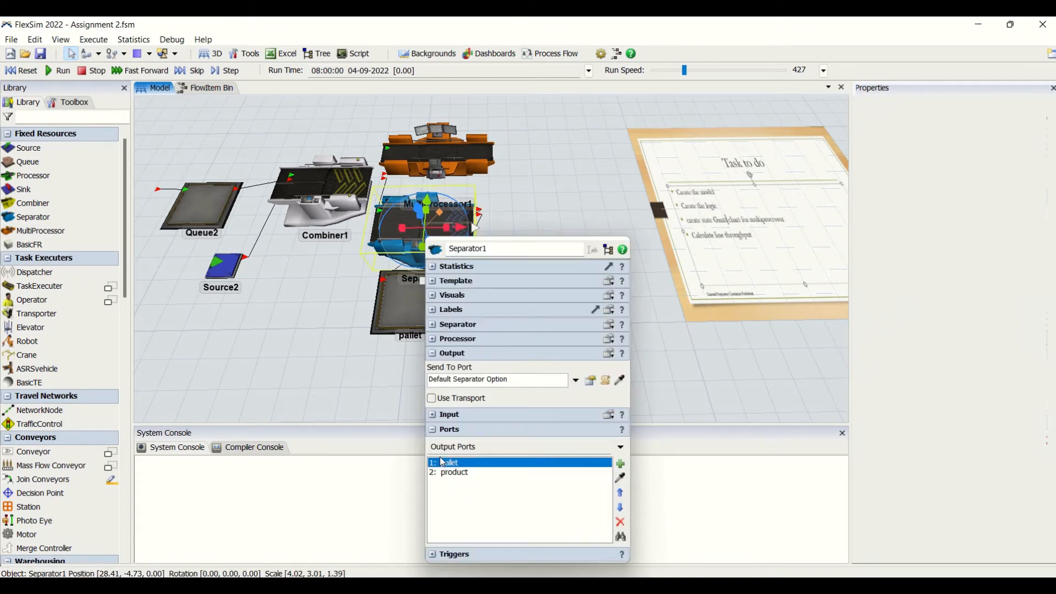
- Set Separator1's process time to 5 minutes
click(400, 395)
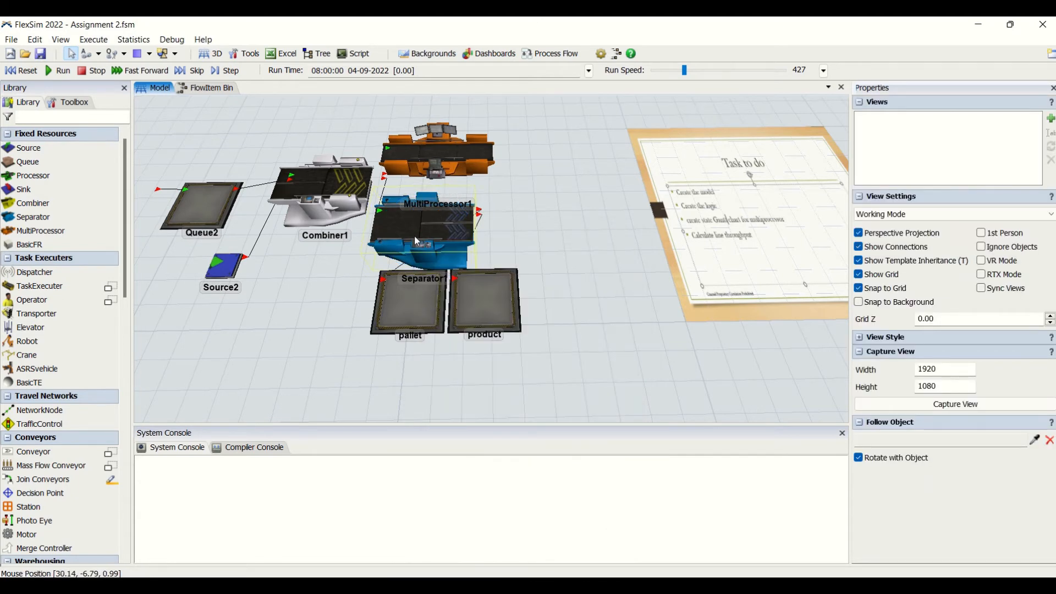
drag(250, 355, 546, 351)
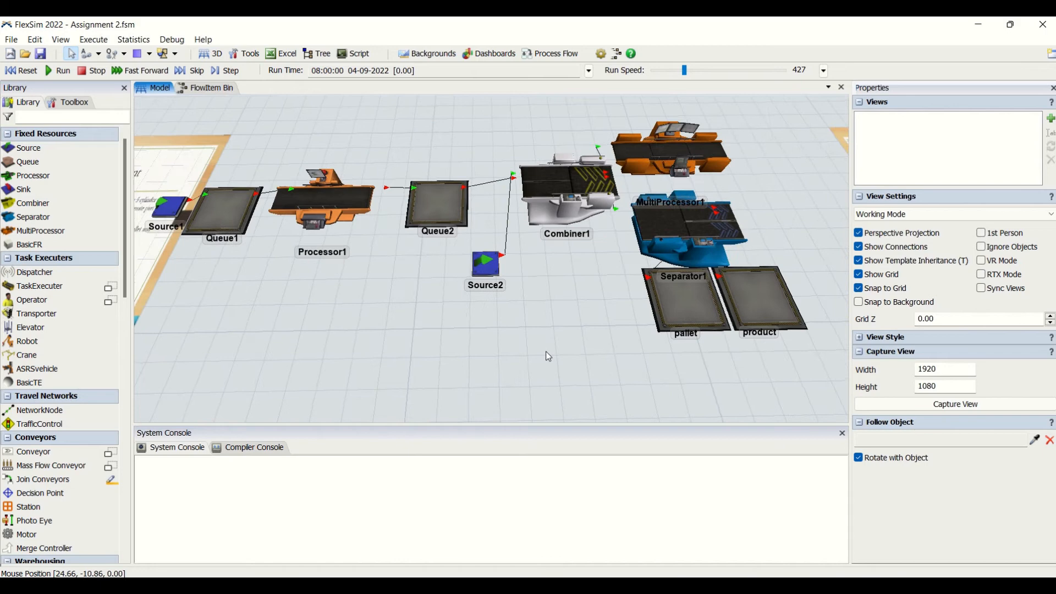
click(698, 224)
click(888, 455)
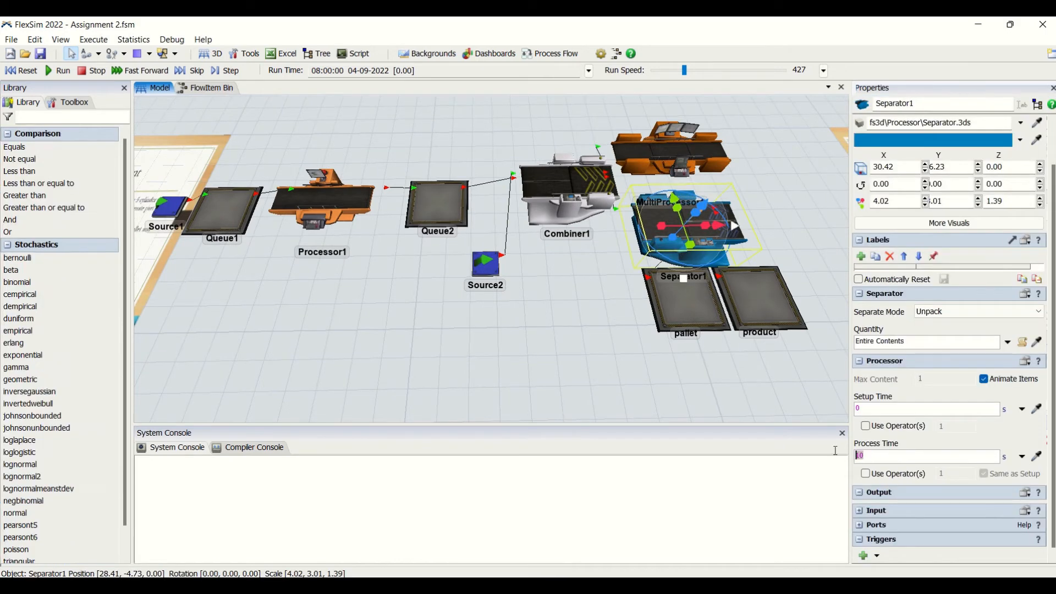
text(5)
click(1005, 457)
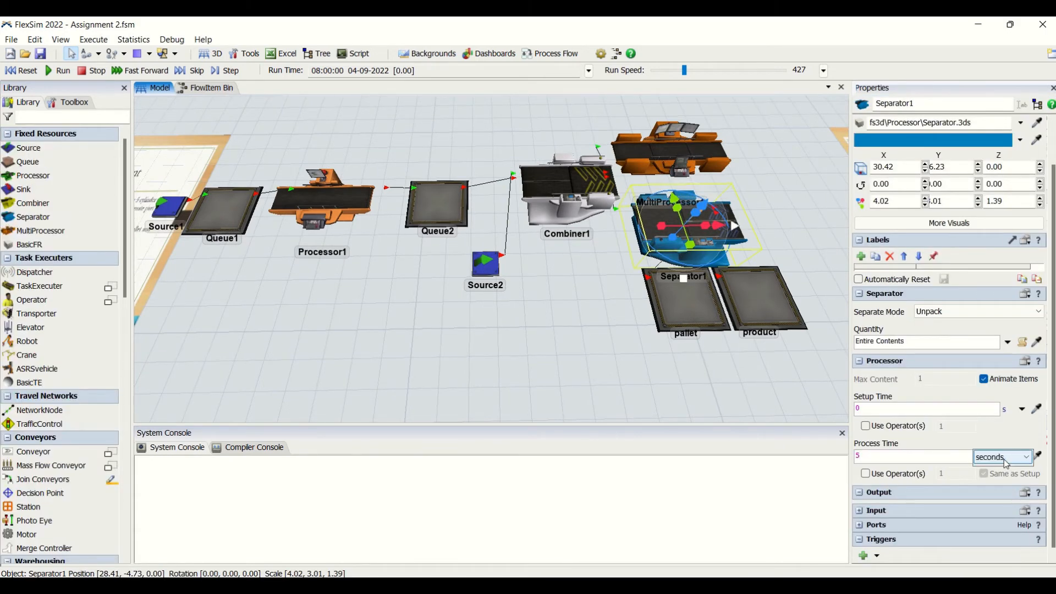
click(1004, 457)
click(1002, 506)
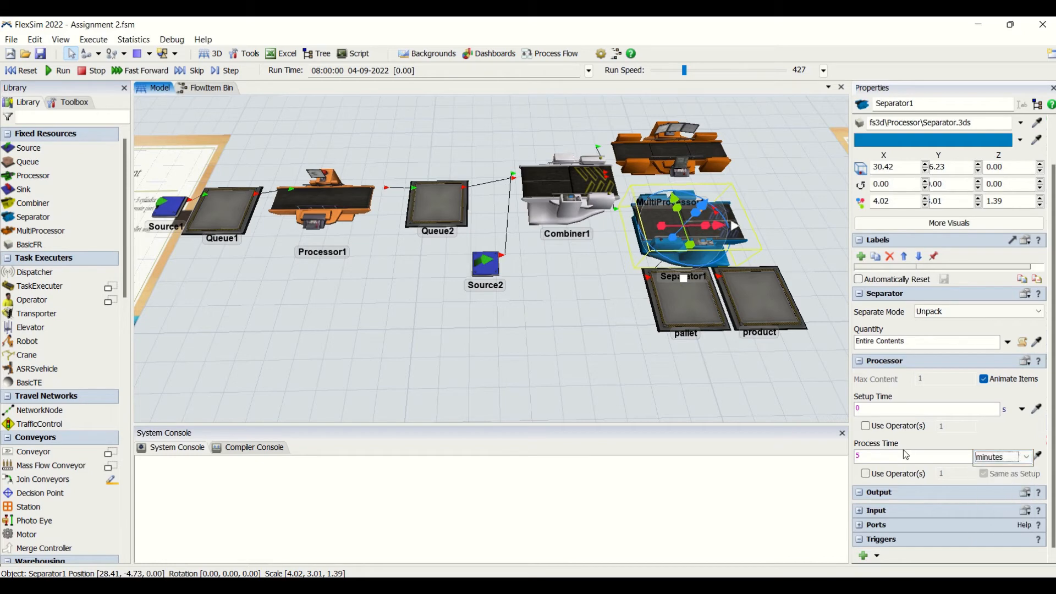
click(677, 386)
- Read the separator and multiprocessor requirements on the problem statement board
scroll(259, 312, up, 3)
drag(258, 313, 655, 372)
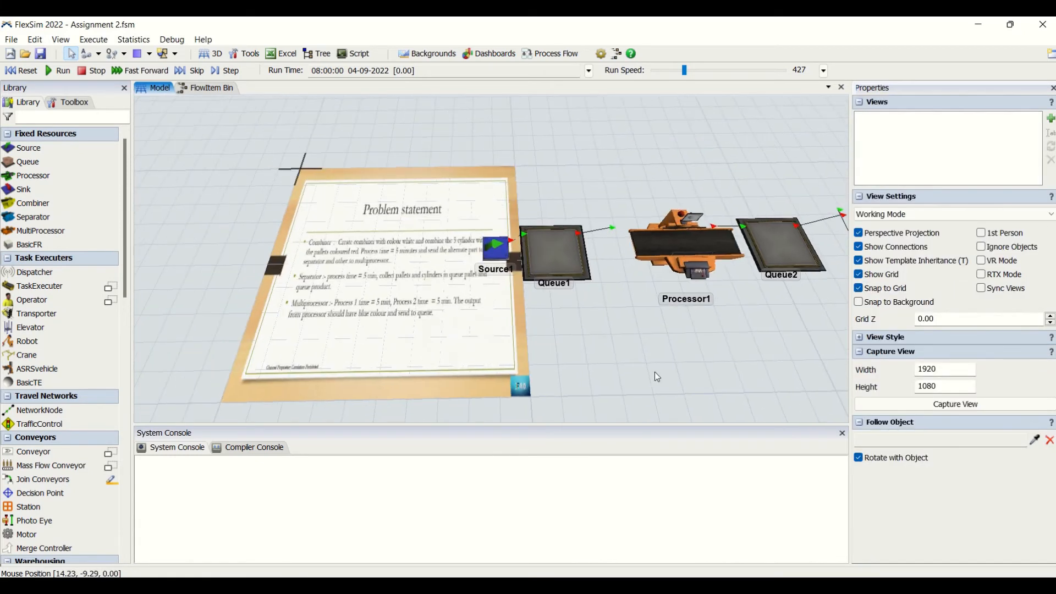
scroll(307, 287, up, 1)
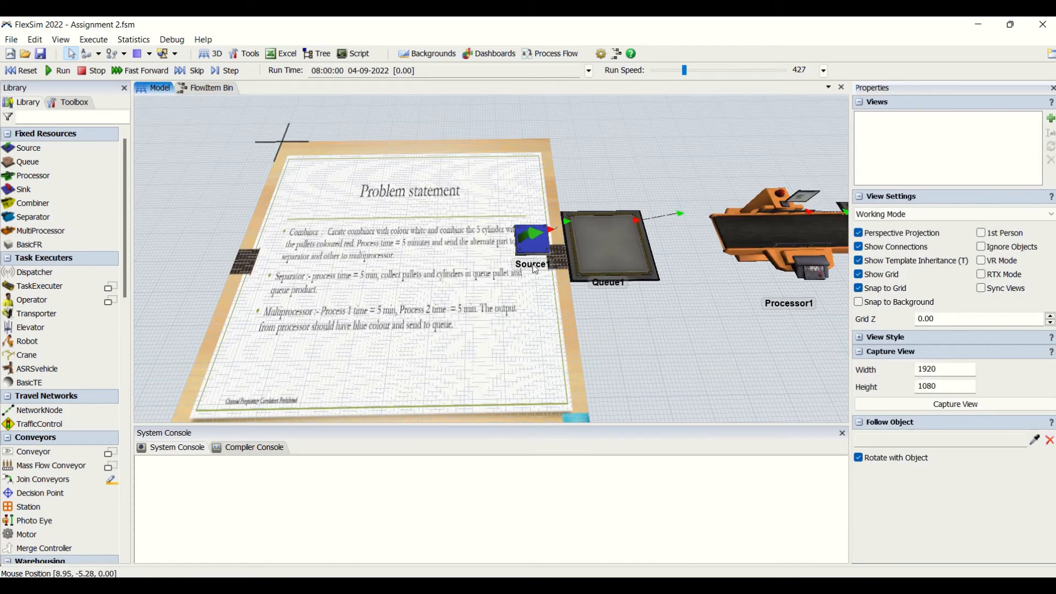
drag(711, 365, 549, 342)
scroll(655, 355, down, 2)
scroll(657, 355, down, 1)
scroll(564, 339, down, 1)
drag(399, 309, 626, 285)
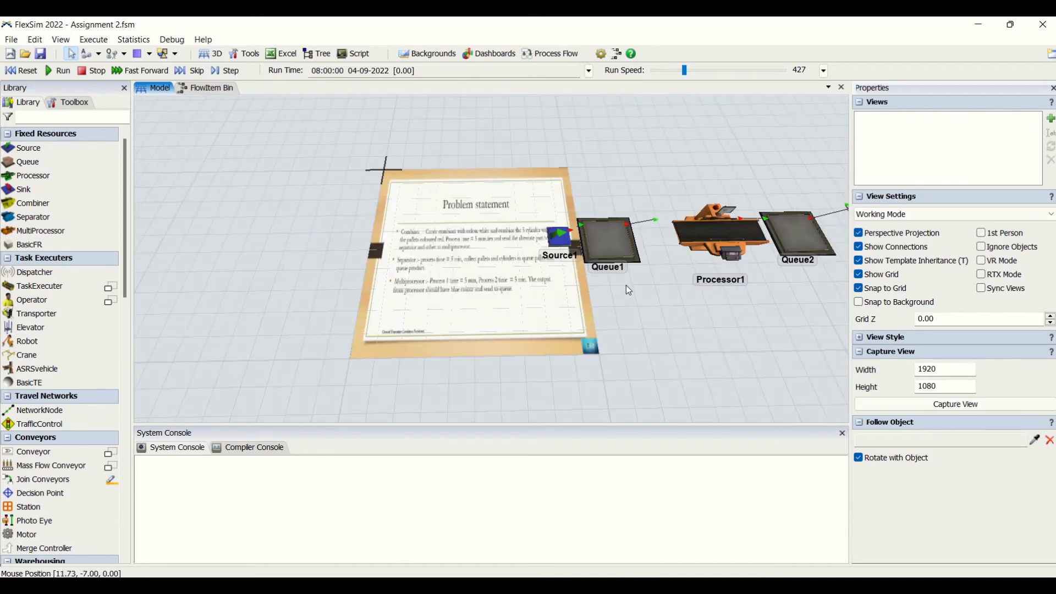
scroll(473, 255, up, 3)
scroll(473, 256, up, 2)
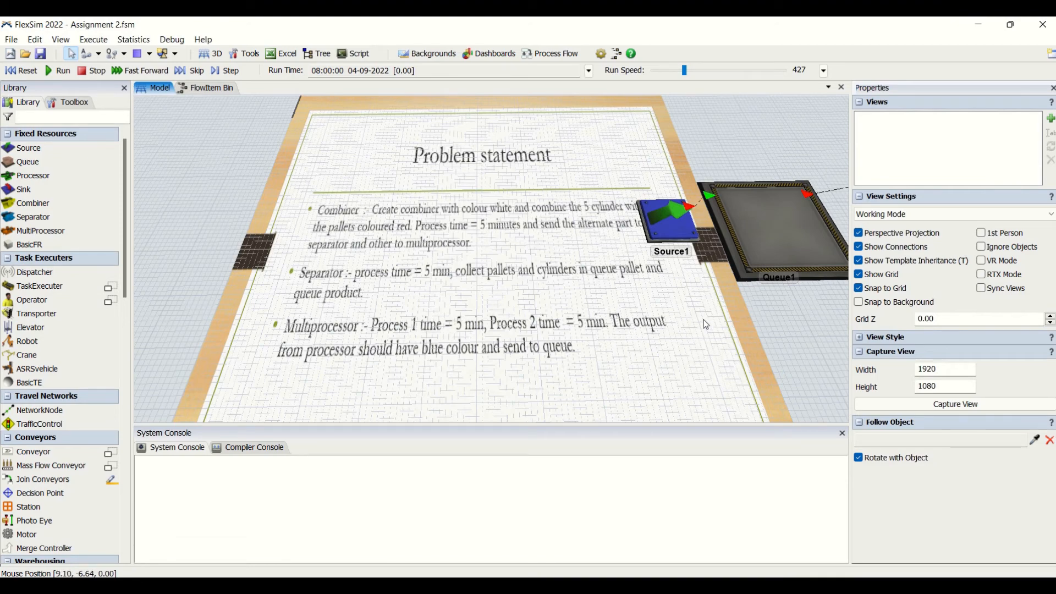
drag(784, 307, 635, 299)
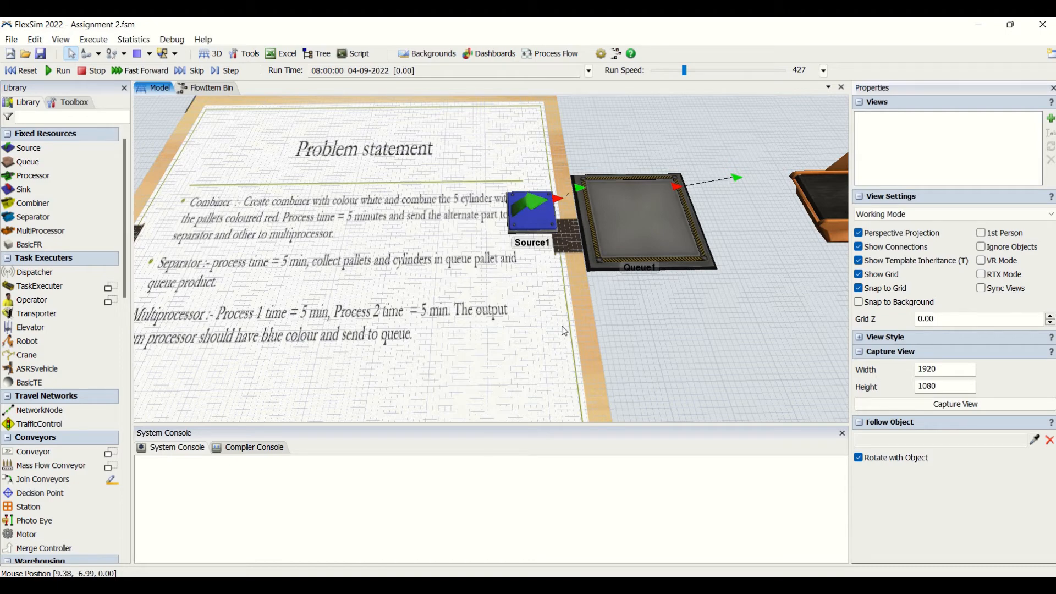
scroll(565, 332, down, 1)
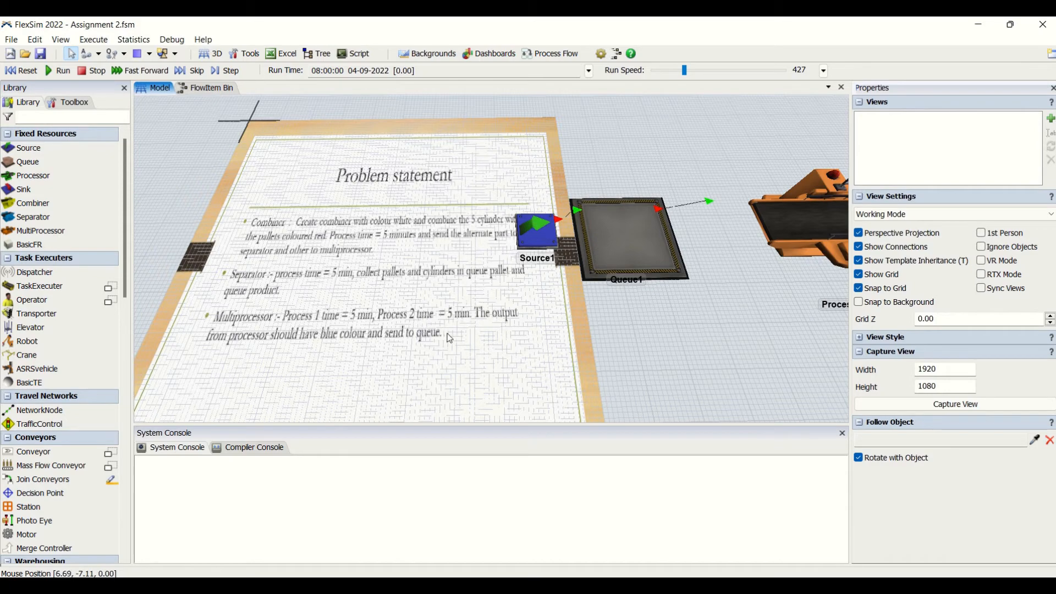
- Add a queue connected to MultiProcessor1's output and place it beside the multiprocessor
drag(681, 336, 326, 336)
scroll(325, 335, down, 3)
drag(505, 372, 497, 271)
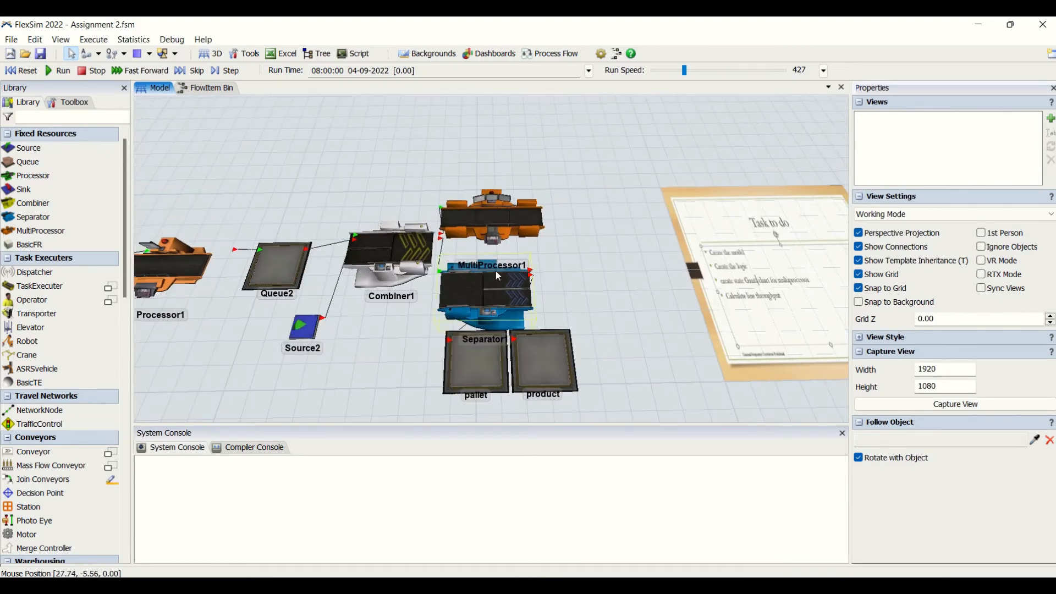
scroll(497, 270, up, 2)
click(486, 256)
double_click(635, 283)
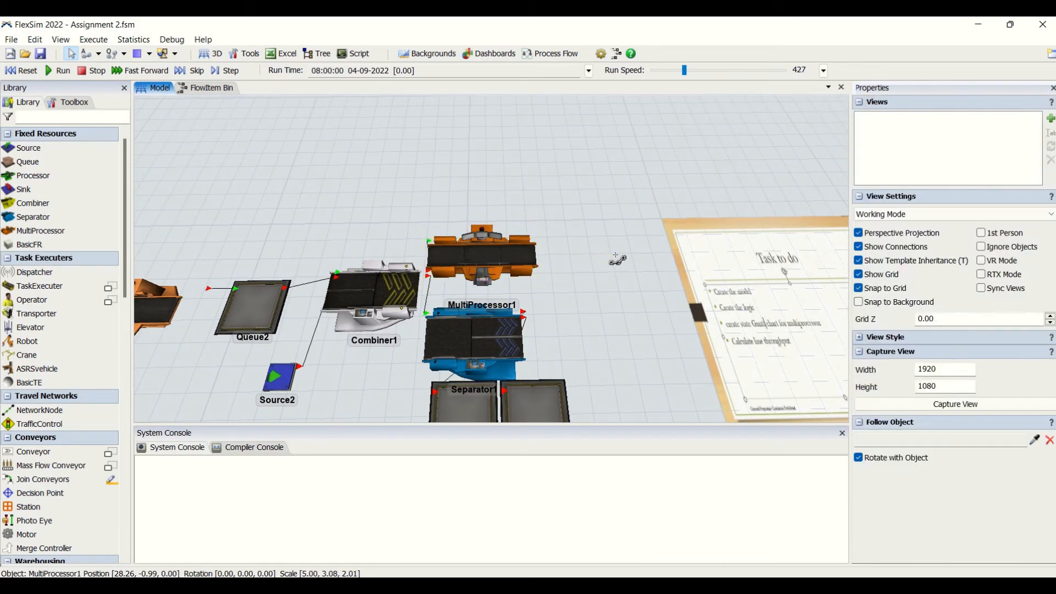
click(636, 283)
drag(629, 280, 573, 262)
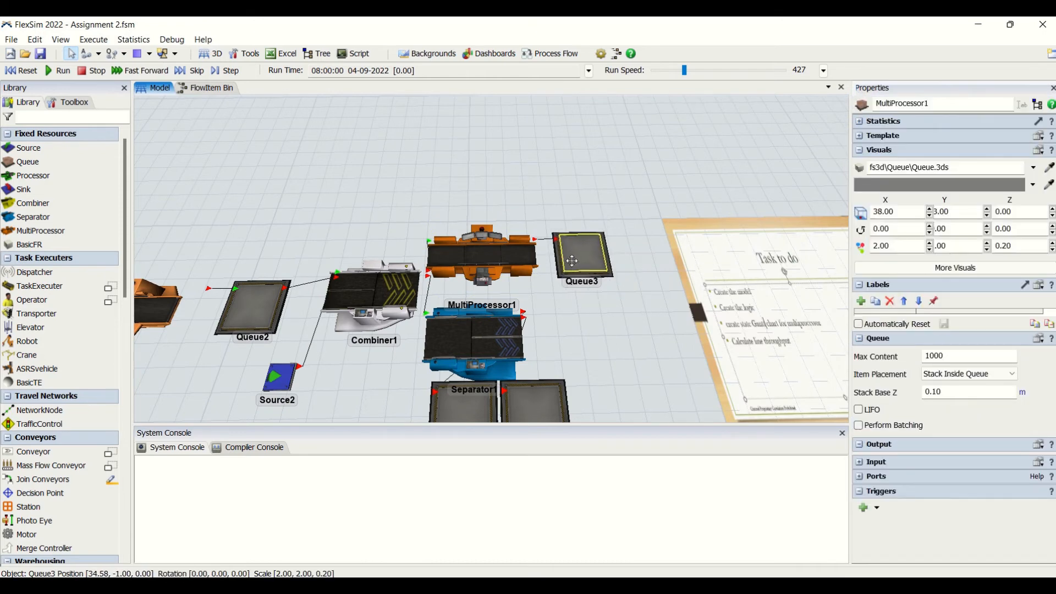
click(587, 334)
- Add an On Exit trigger to MultiProcessor1
click(513, 265)
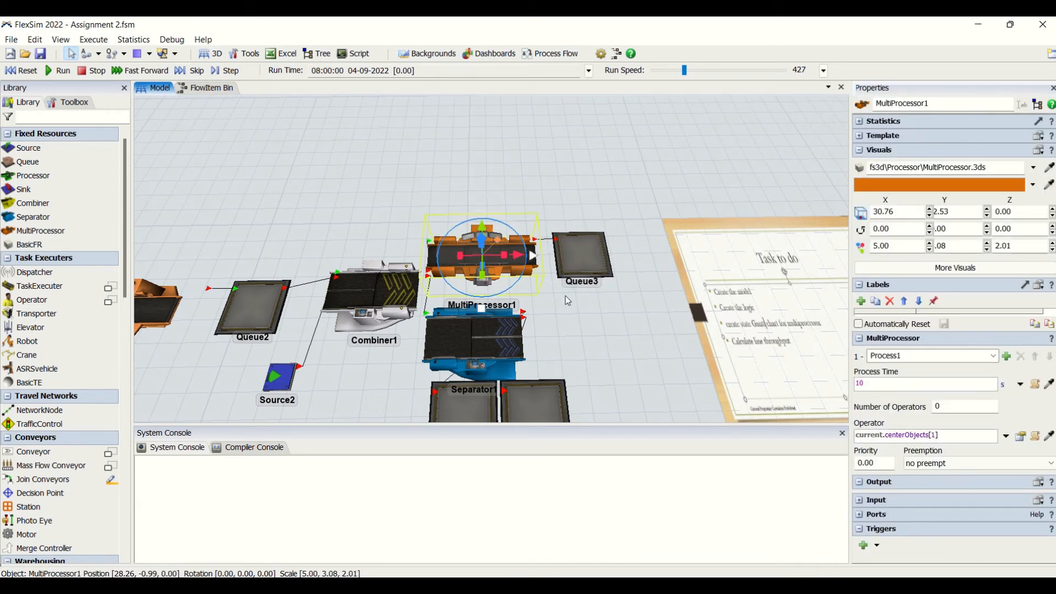
click(877, 546)
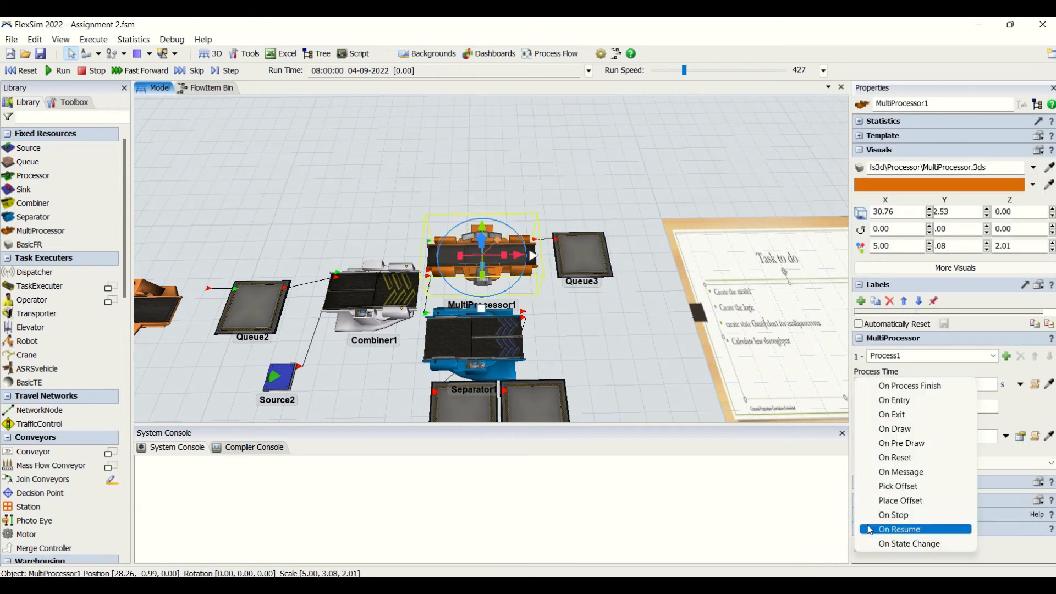
click(890, 416)
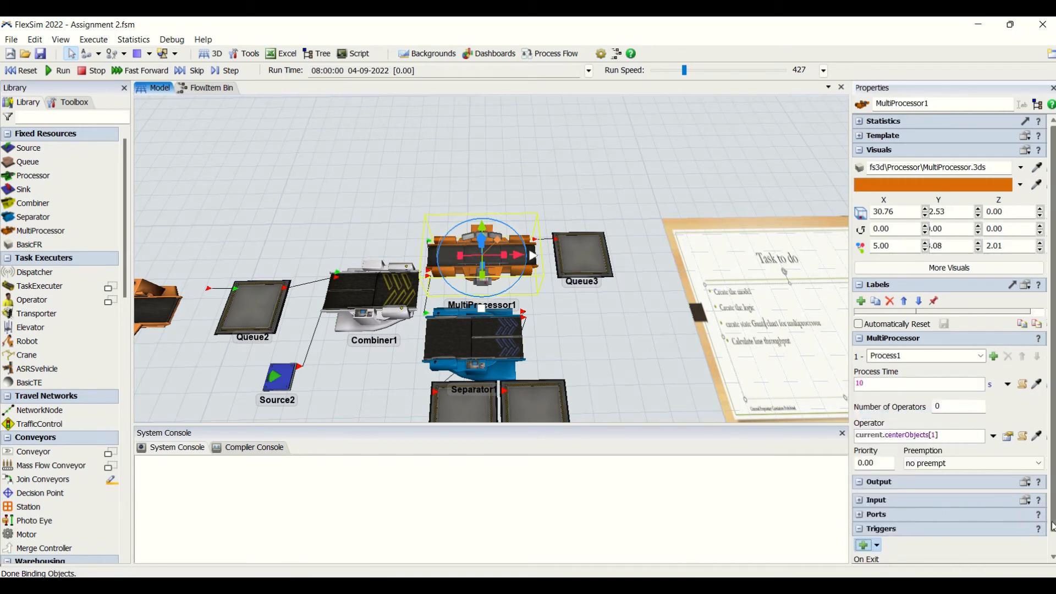
scroll(1014, 532, down, 1)
click(997, 551)
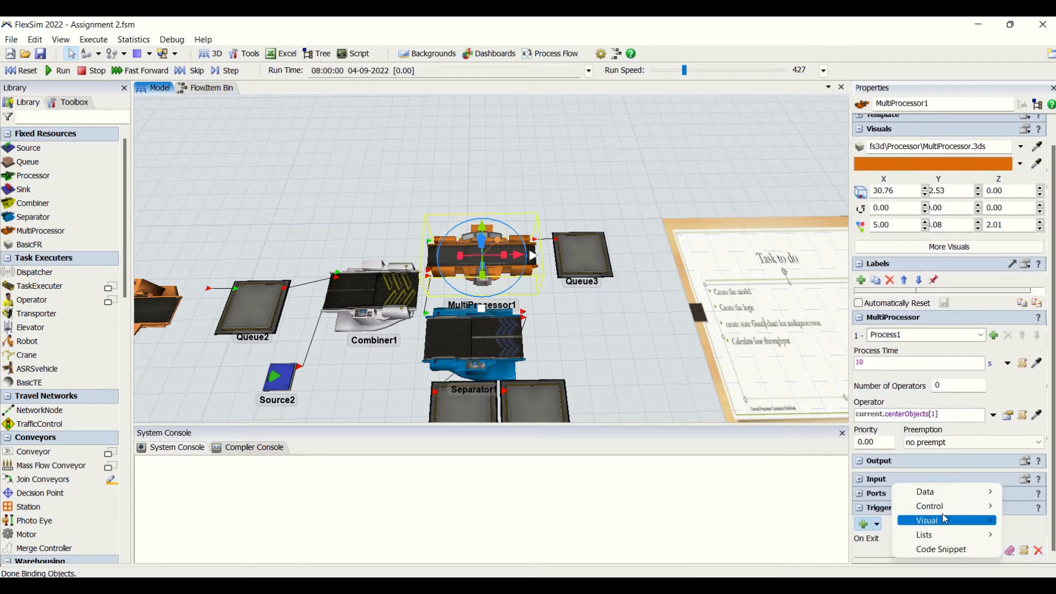
mouse_move(924, 517)
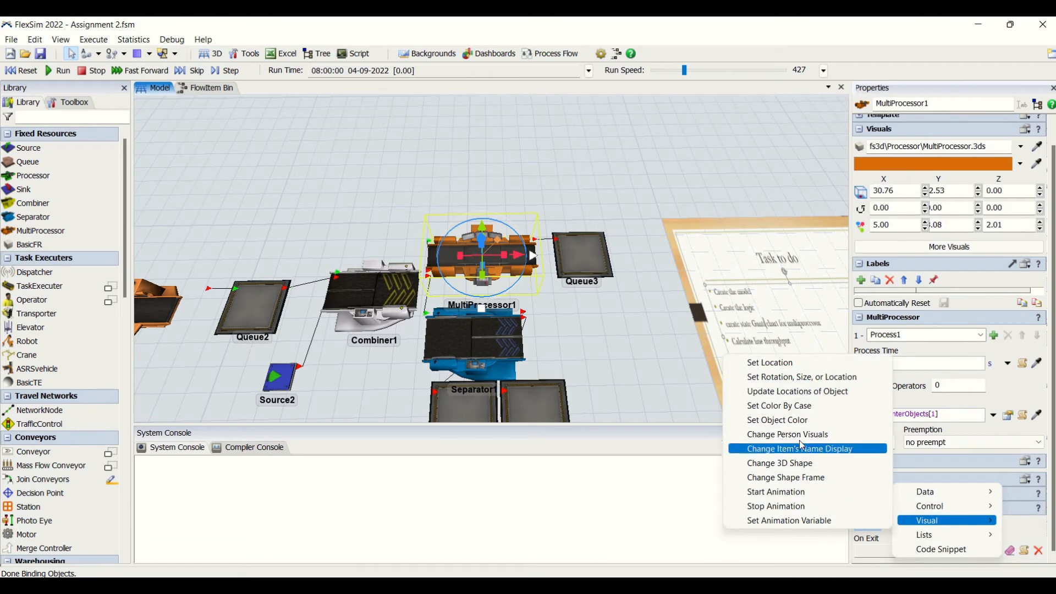
click(795, 407)
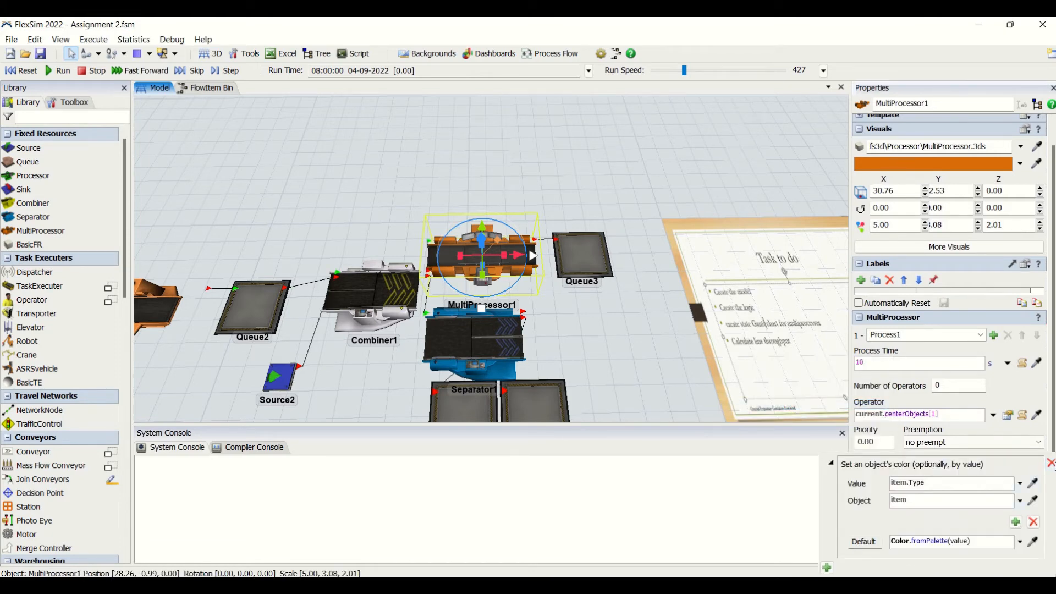
click(1051, 464)
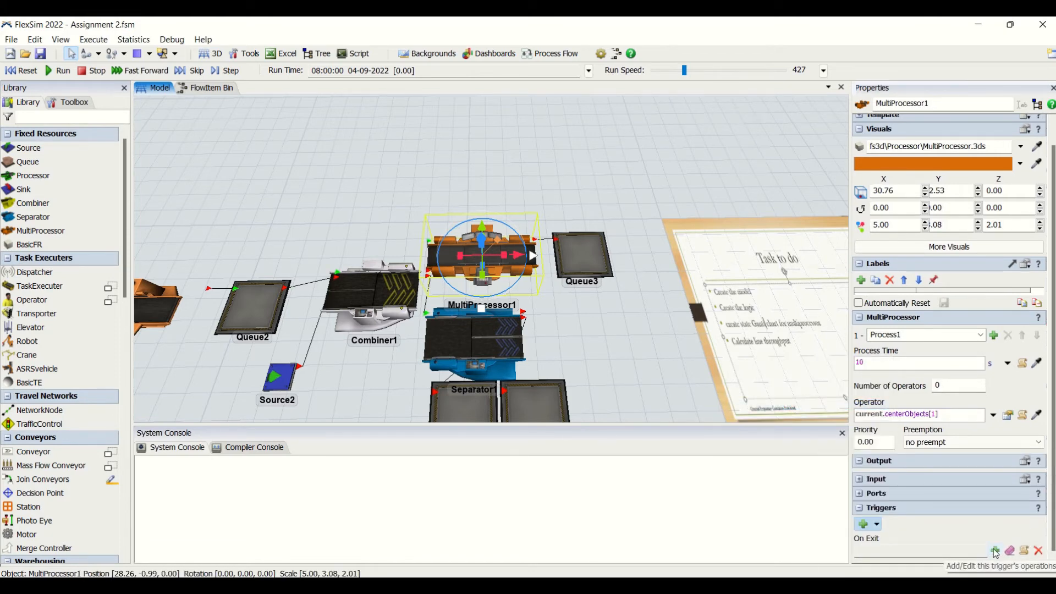
- Make MultiProcessor1's On Exit trigger set the item's object color to Color.blue
click(996, 553)
mouse_move(928, 524)
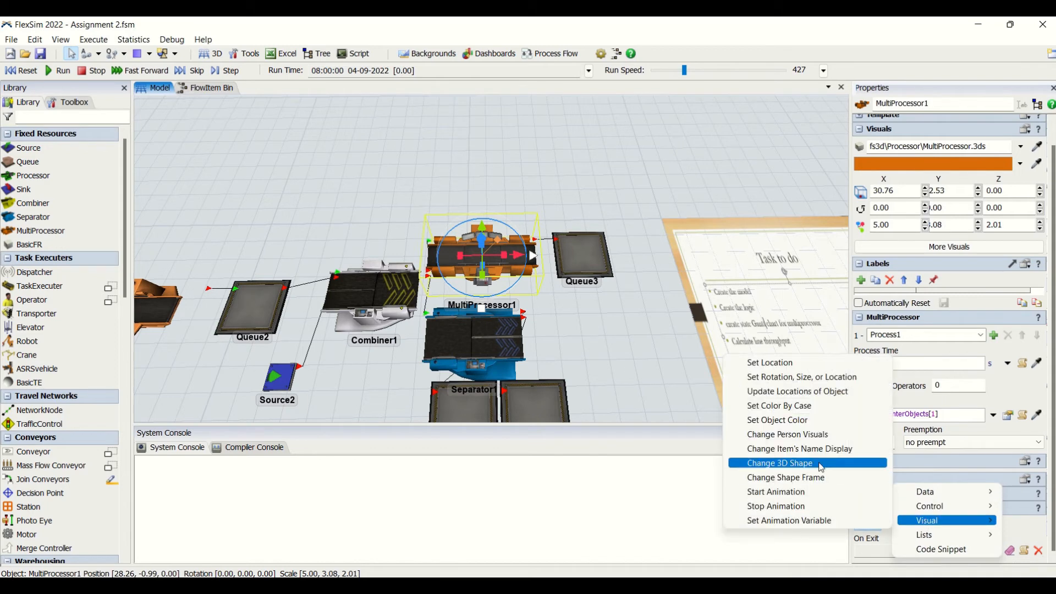
click(781, 421)
click(1020, 535)
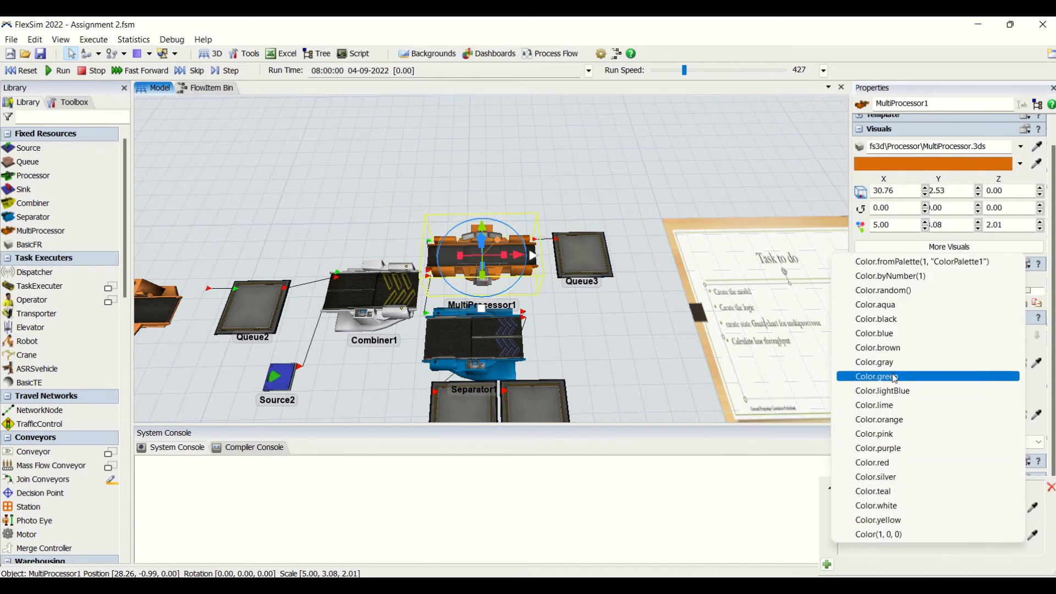
click(892, 334)
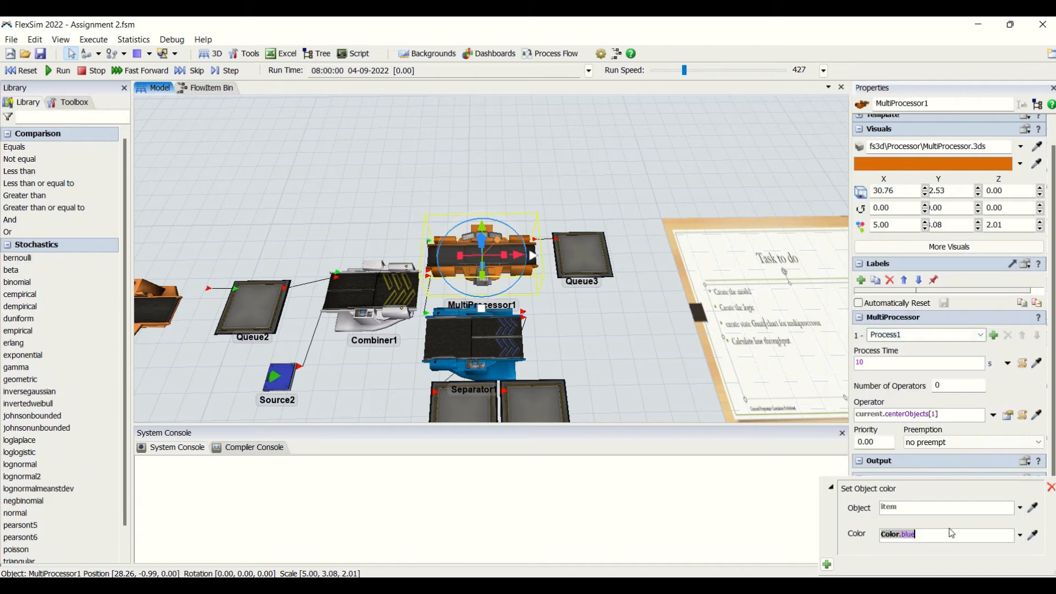
click(632, 374)
- Add a second process to MultiProcessor1 and set Process1's process time to 5 minutes
scroll(633, 375, down, 2)
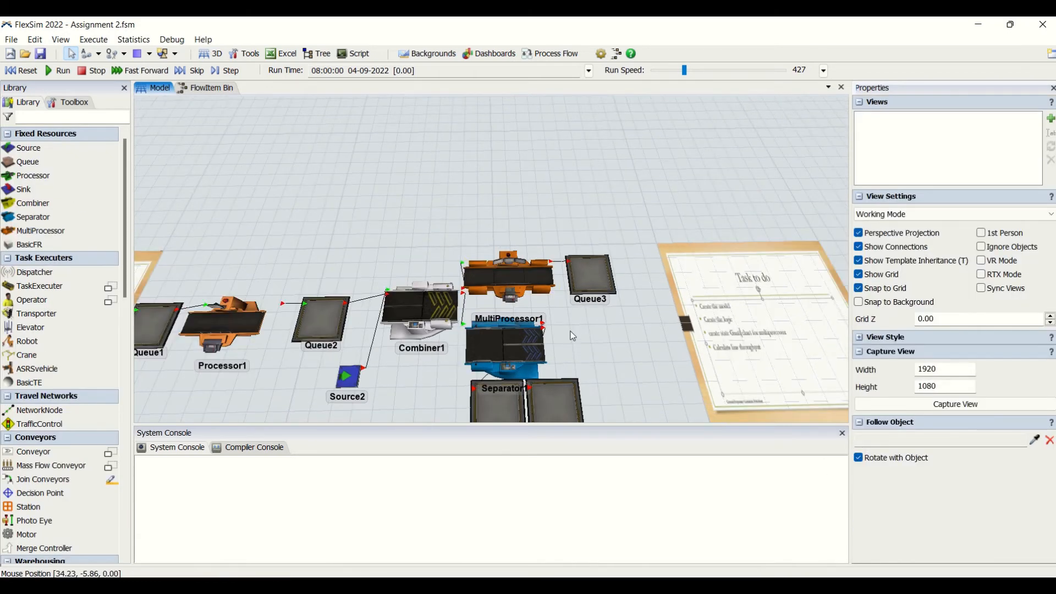
click(522, 279)
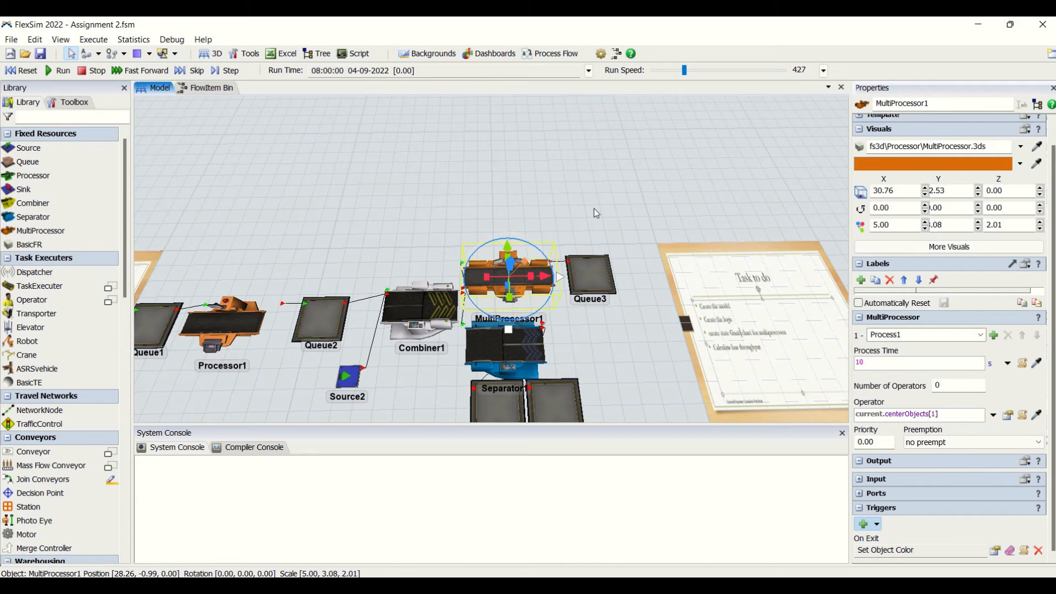
click(981, 335)
click(930, 347)
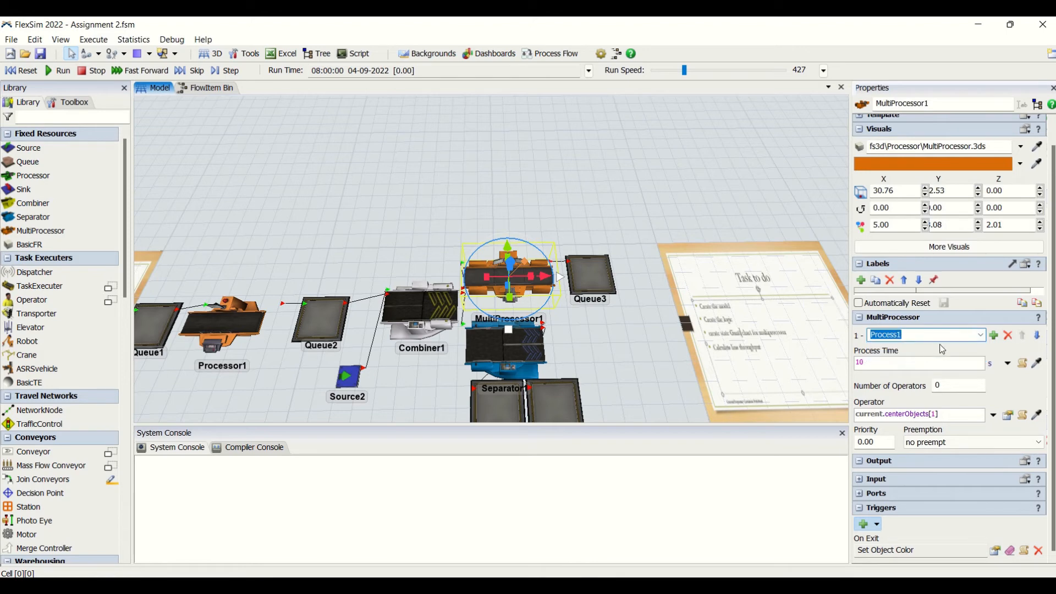
click(880, 363)
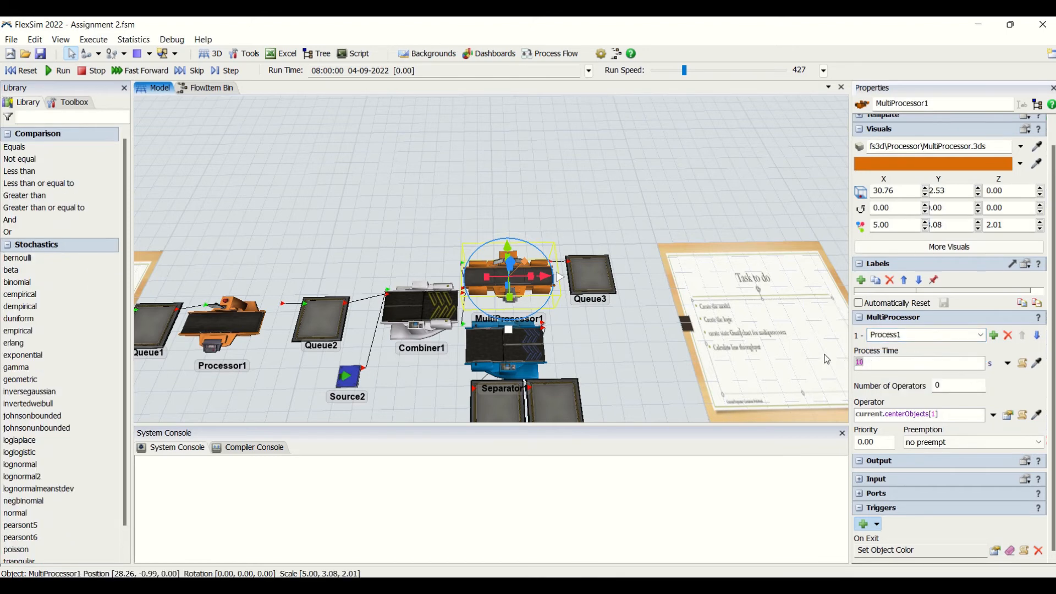
text(5)
key(Tab)
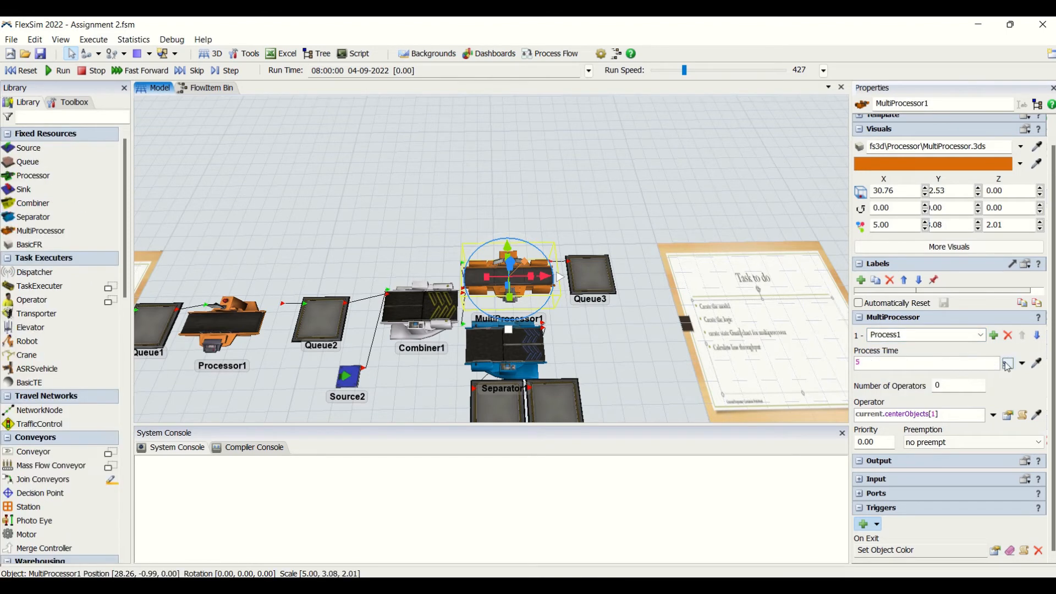
click(1006, 366)
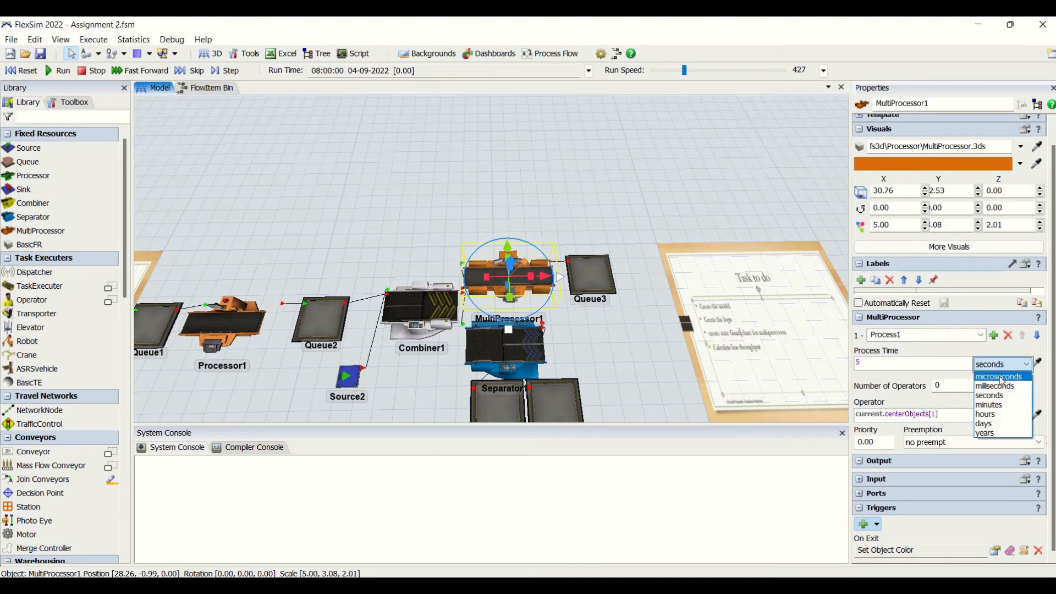
click(993, 405)
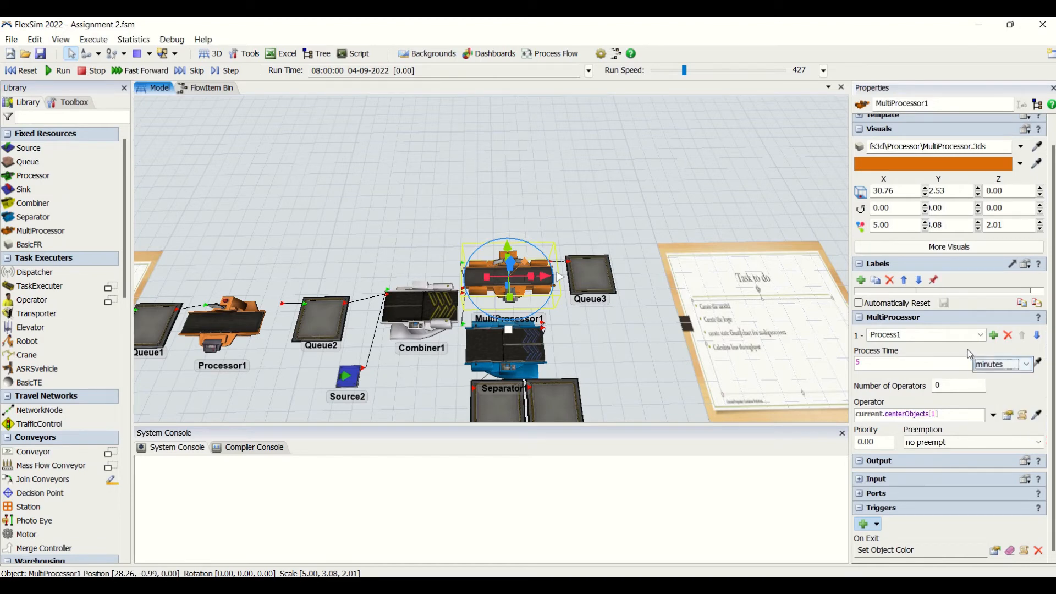
- Set the process time of MultiProcessor1's Process2 to 5 minutes
click(994, 336)
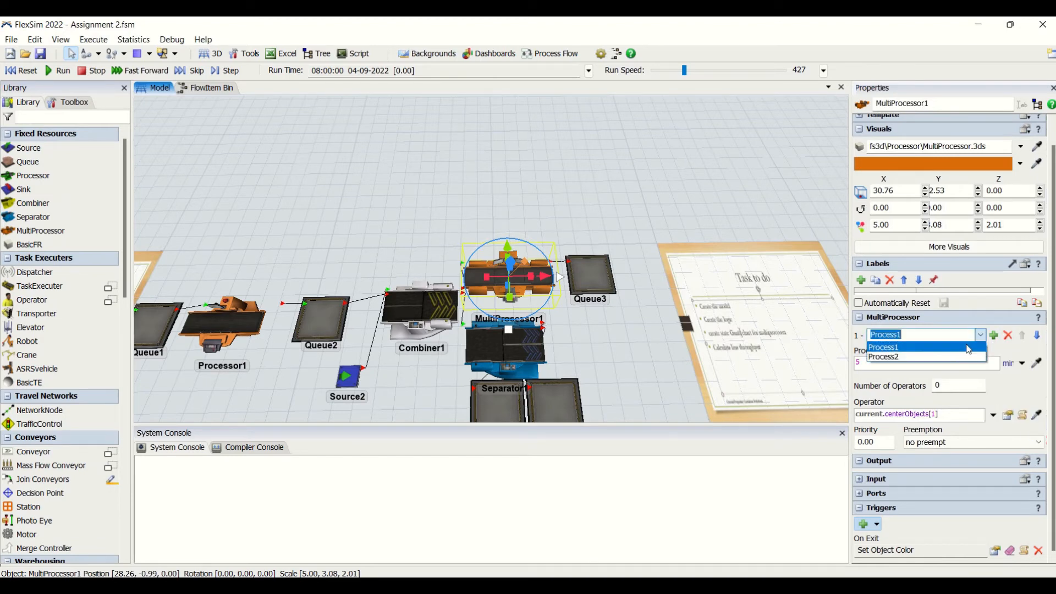
click(1002, 364)
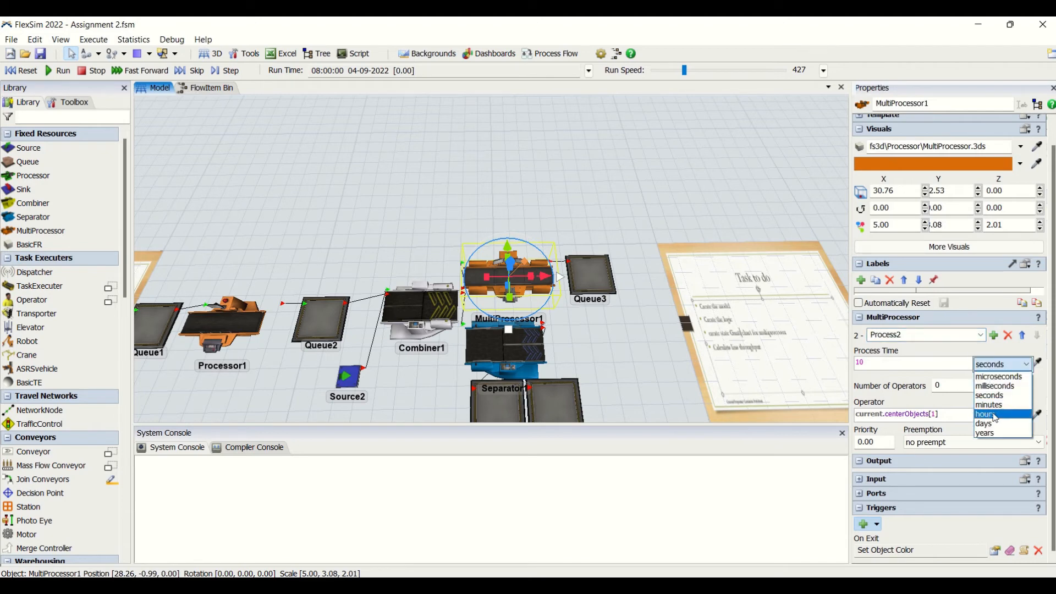
click(993, 405)
click(909, 363)
text(5)
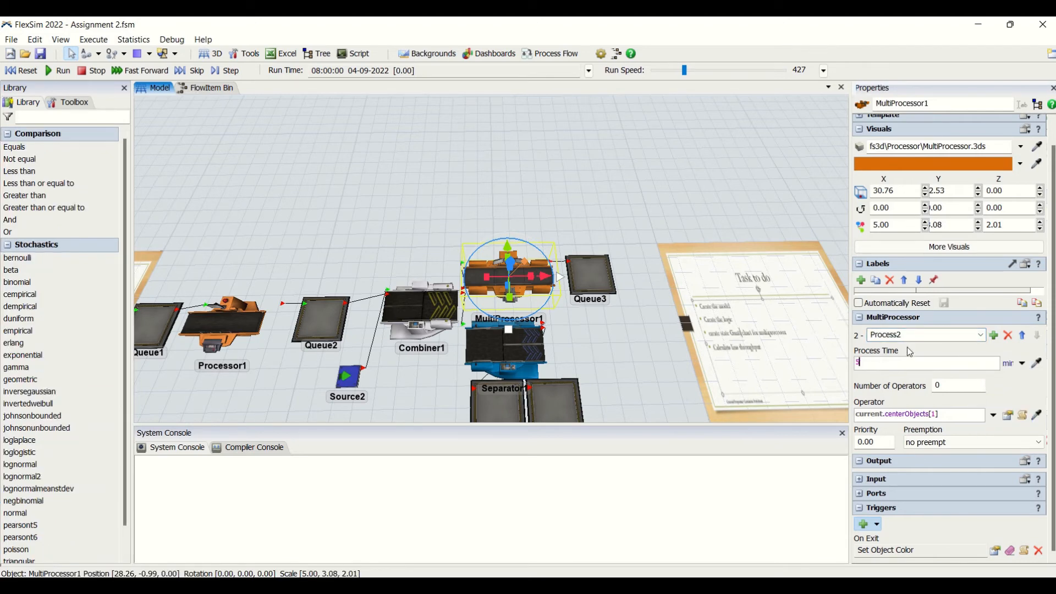
key(Return)
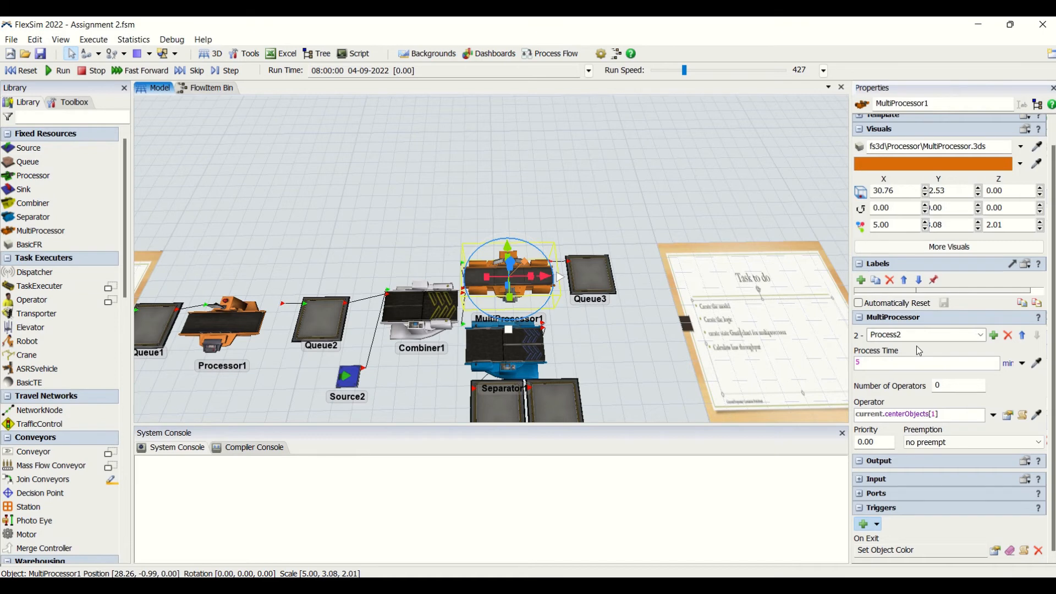
- Check MultiProcessor1's Process1 and Process2 settings against the requirements on the problem statement board
click(936, 335)
click(937, 347)
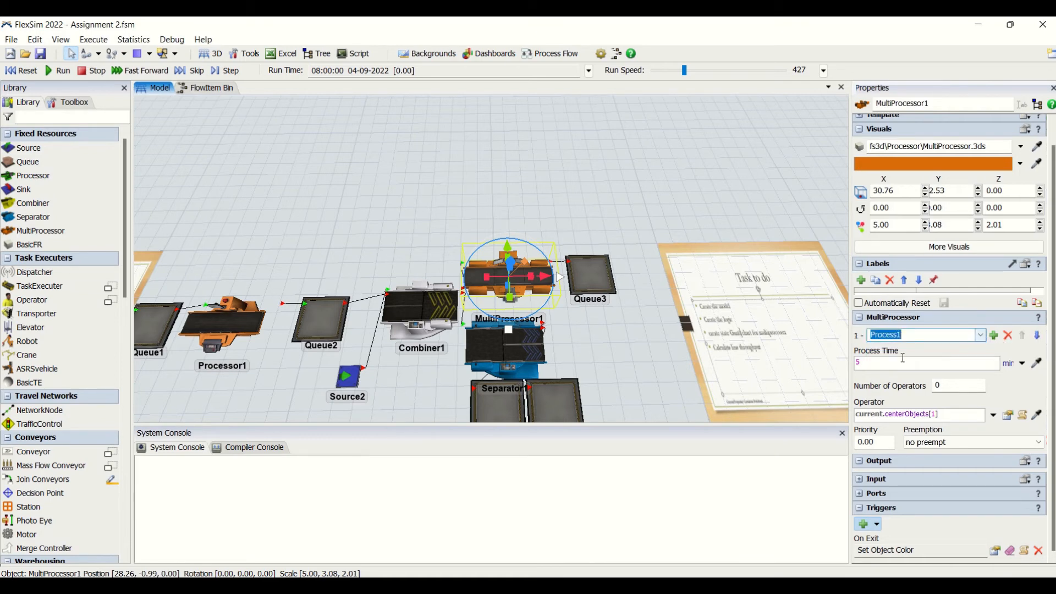
click(981, 335)
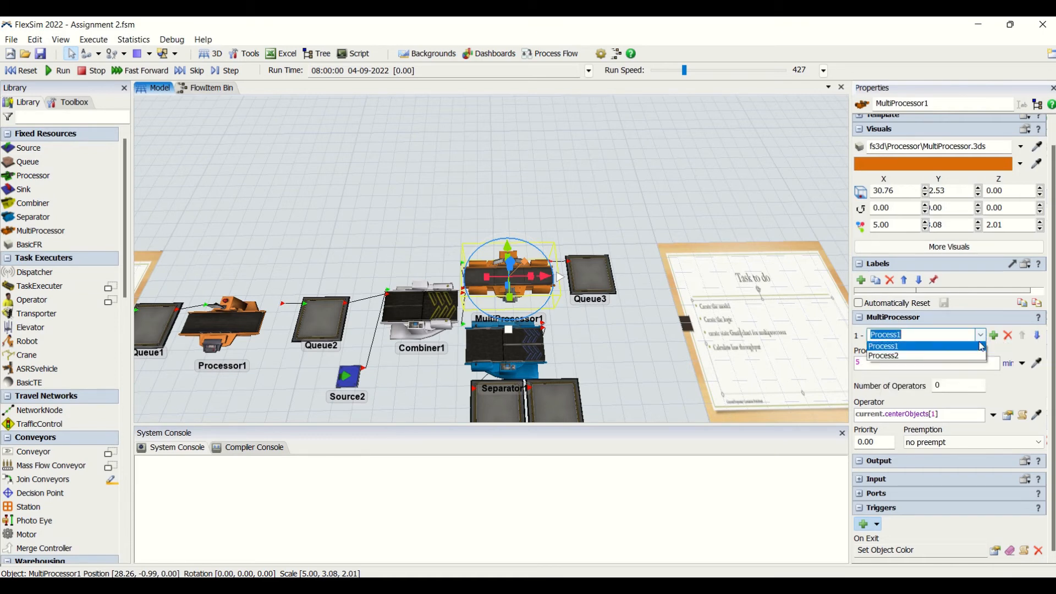
click(935, 358)
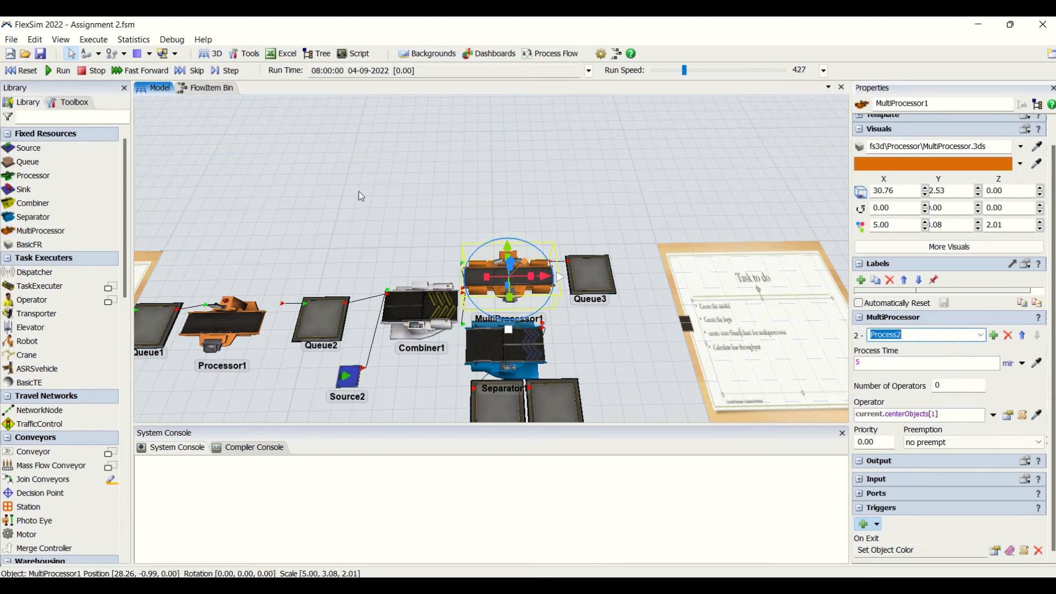
drag(361, 196, 606, 190)
scroll(279, 397, up, 3)
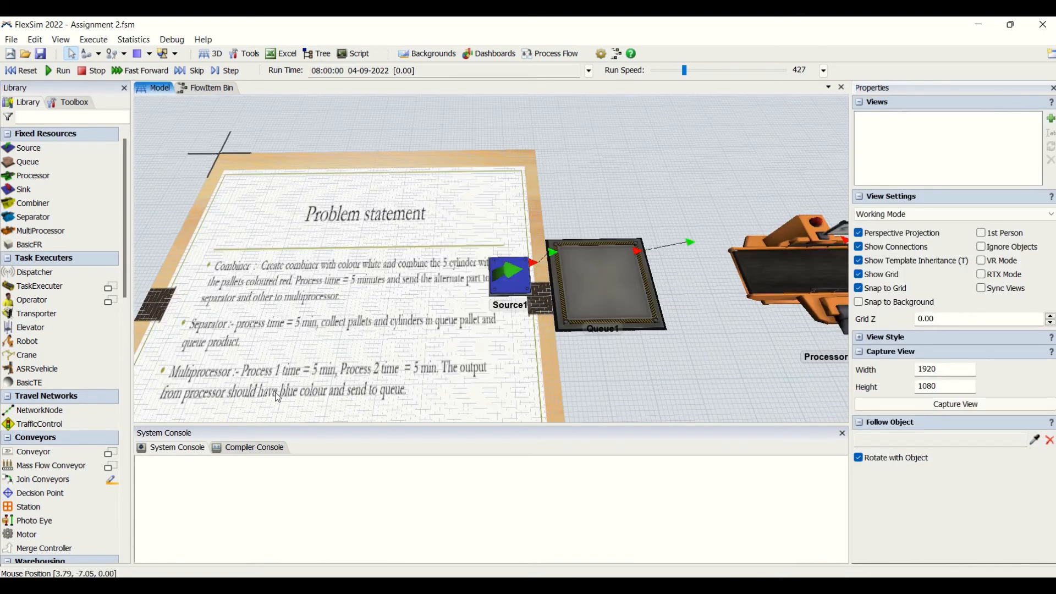
mouse_move(662, 160)
mouse_down()
mouse_move(573, 153)
mouse_move(650, 145)
mouse_up()
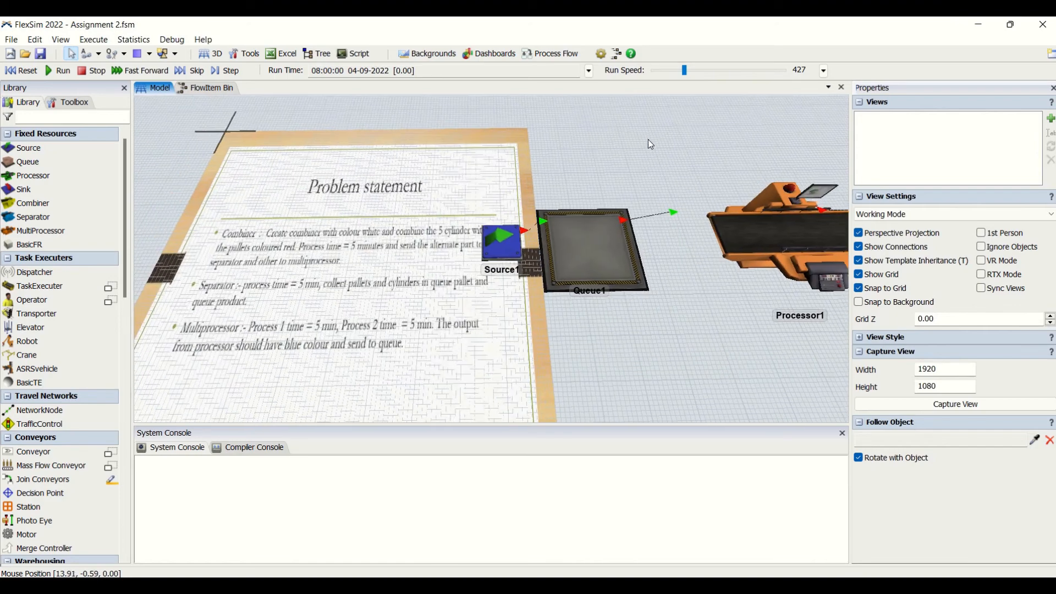
scroll(648, 140, down, 5)
scroll(454, 233, up, 4)
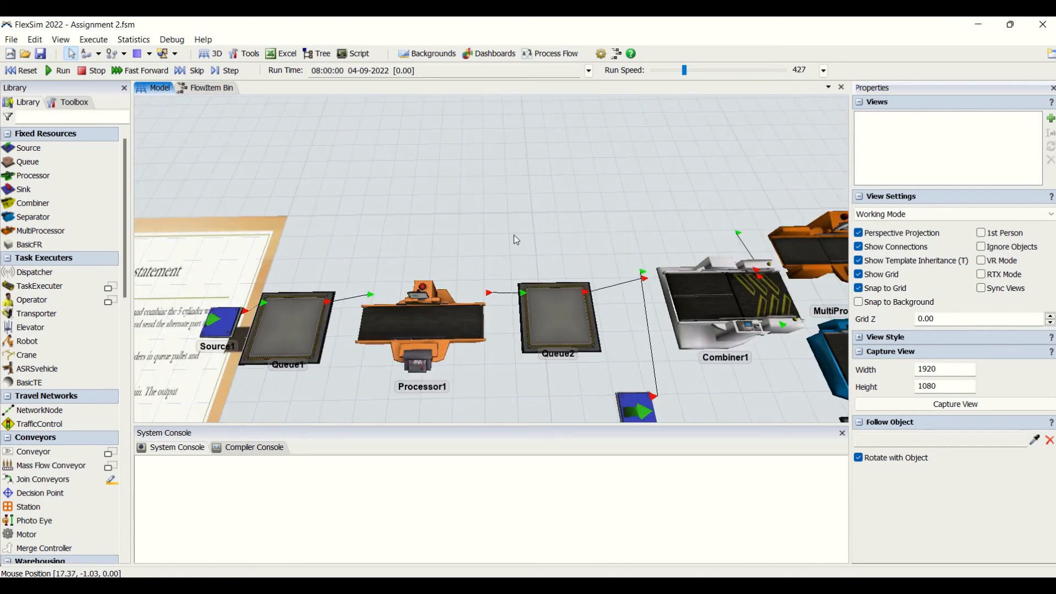
drag(516, 240, 387, 202)
scroll(387, 202, down, 3)
drag(627, 265, 517, 279)
click(449, 236)
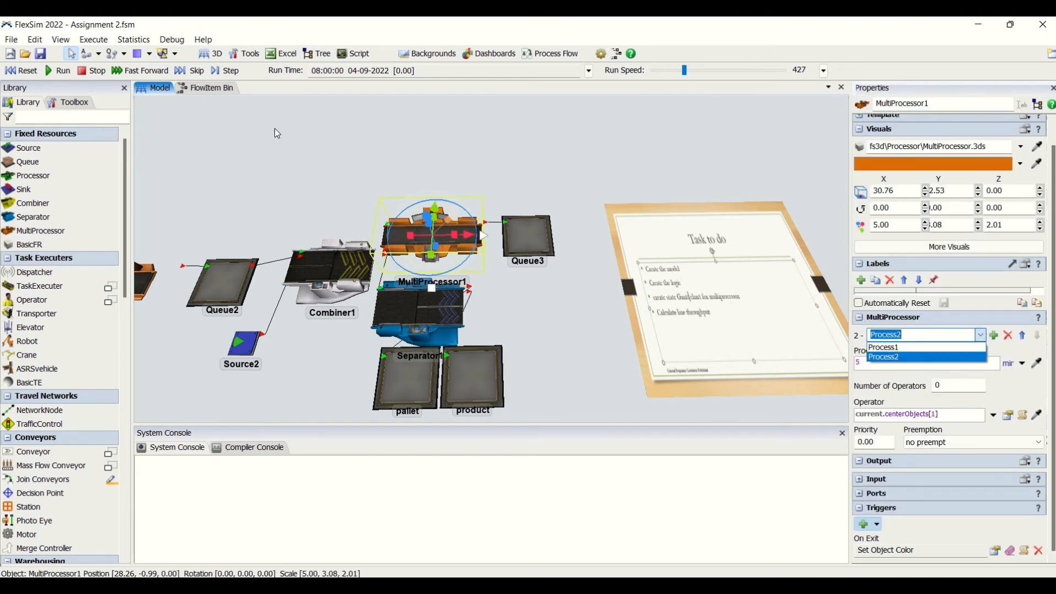
click(387, 162)
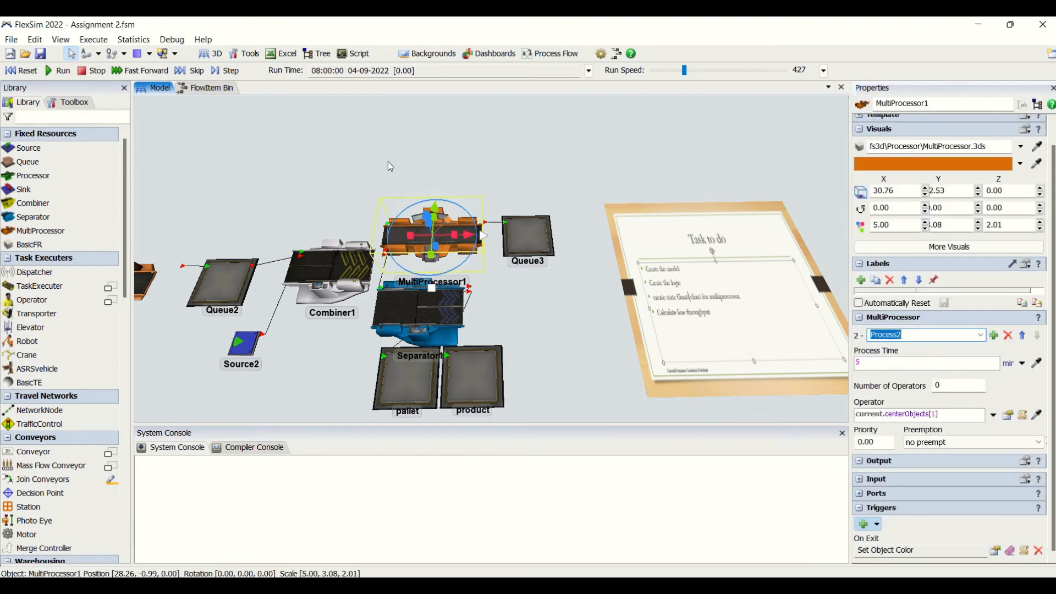
- Run the simulation and raise the run speed to about 598
click(57, 72)
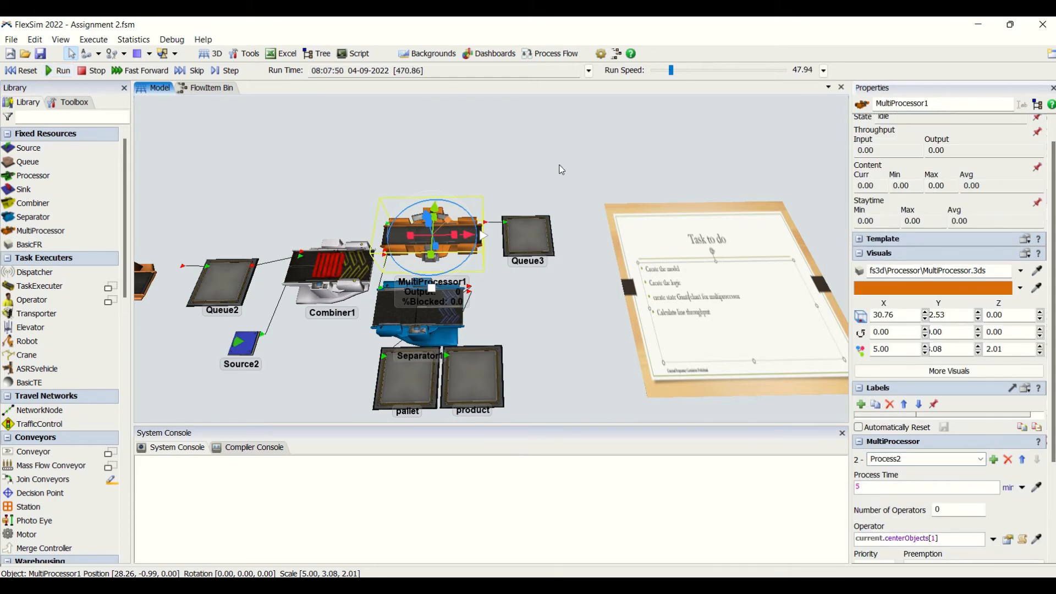
drag(562, 170, 610, 153)
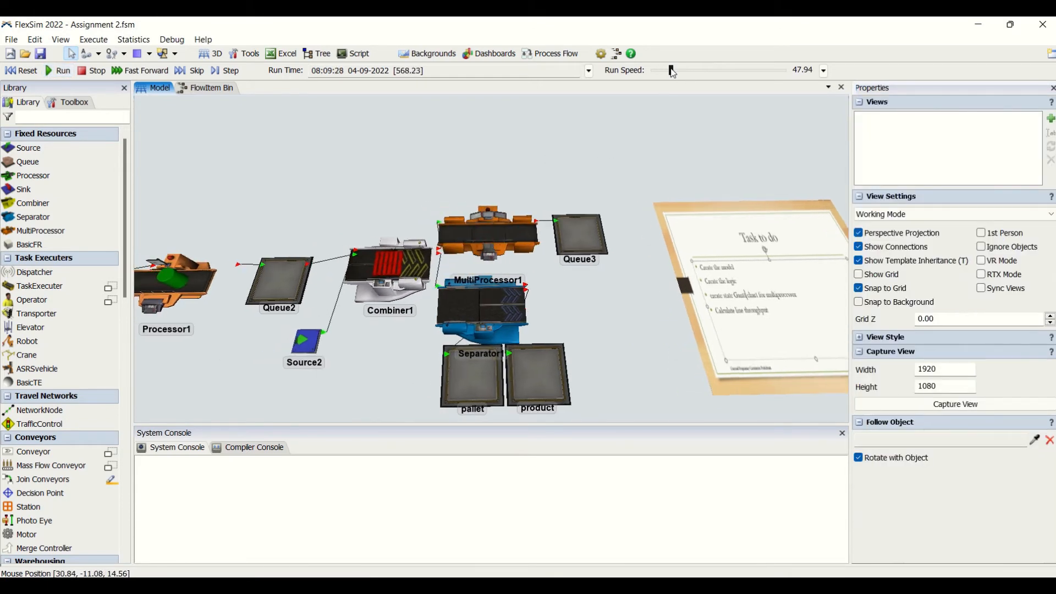
drag(681, 73, 685, 73)
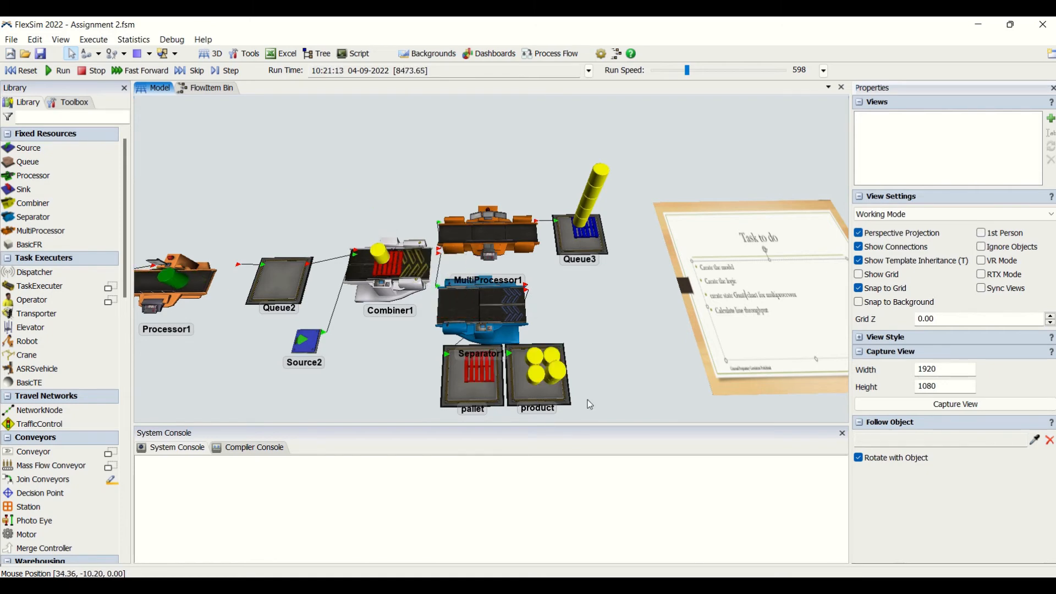
- Turn off Show Connections for the 3D view and set its name style to Show Nothing
mouse_move(587, 399)
right_down()
mouse_move(583, 379)
mouse_move(586, 392)
right_up()
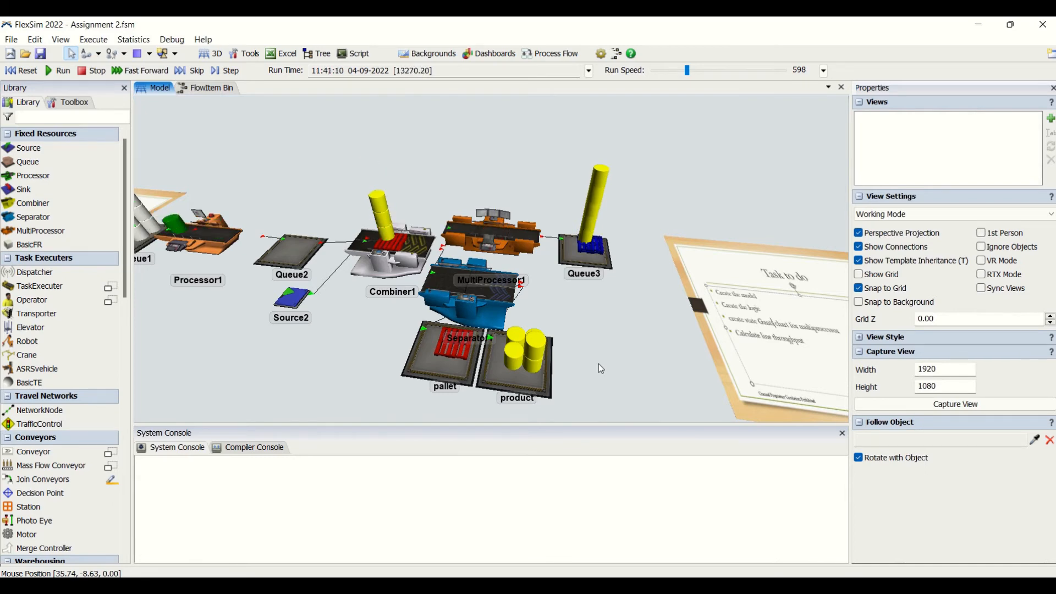
scroll(599, 364, down, 4)
scroll(600, 367, down, 3)
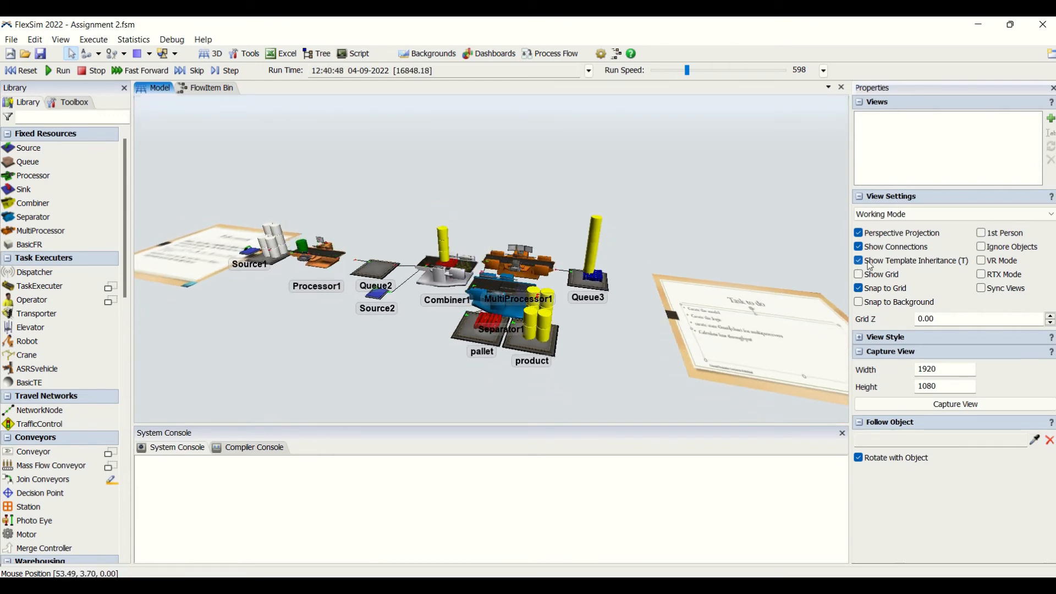
click(859, 247)
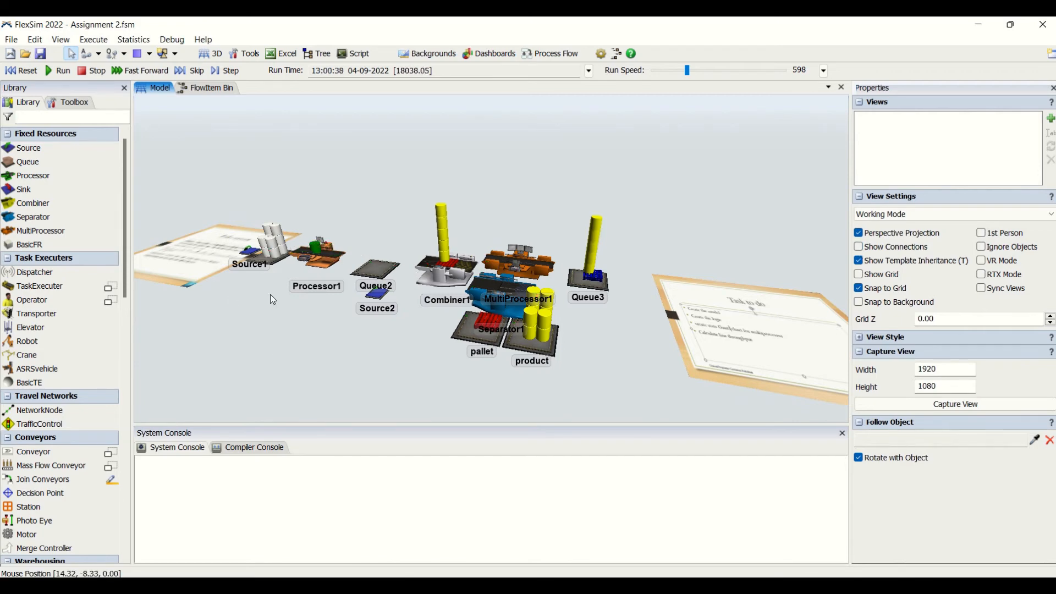
click(860, 338)
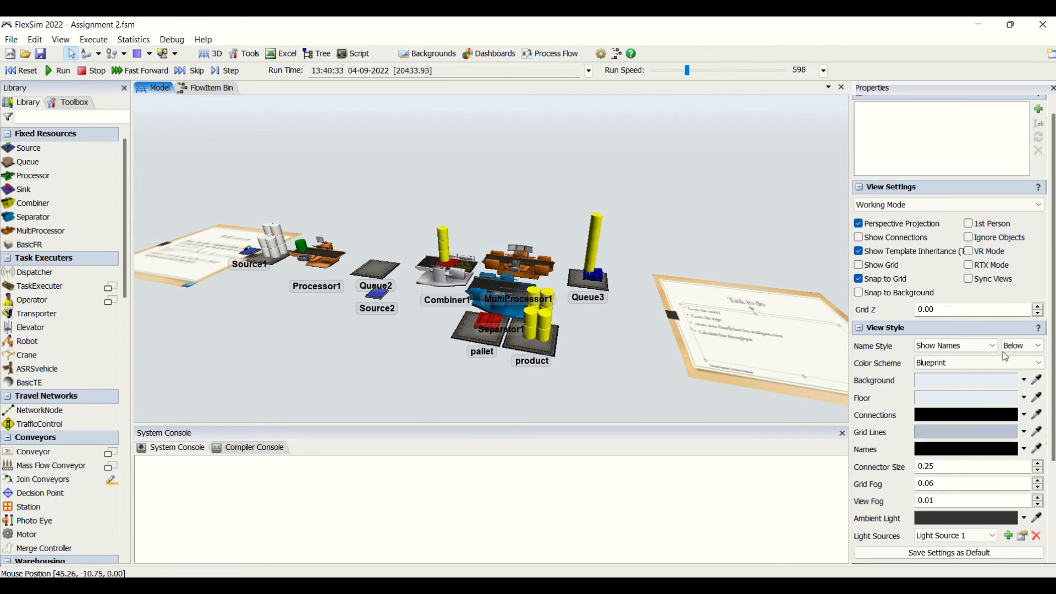
click(987, 346)
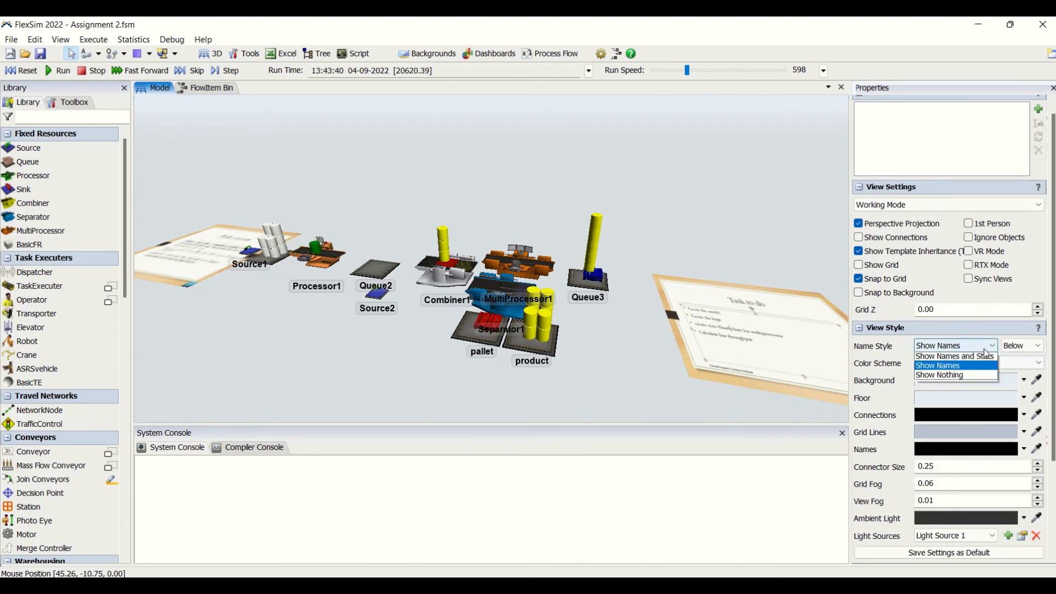
click(947, 378)
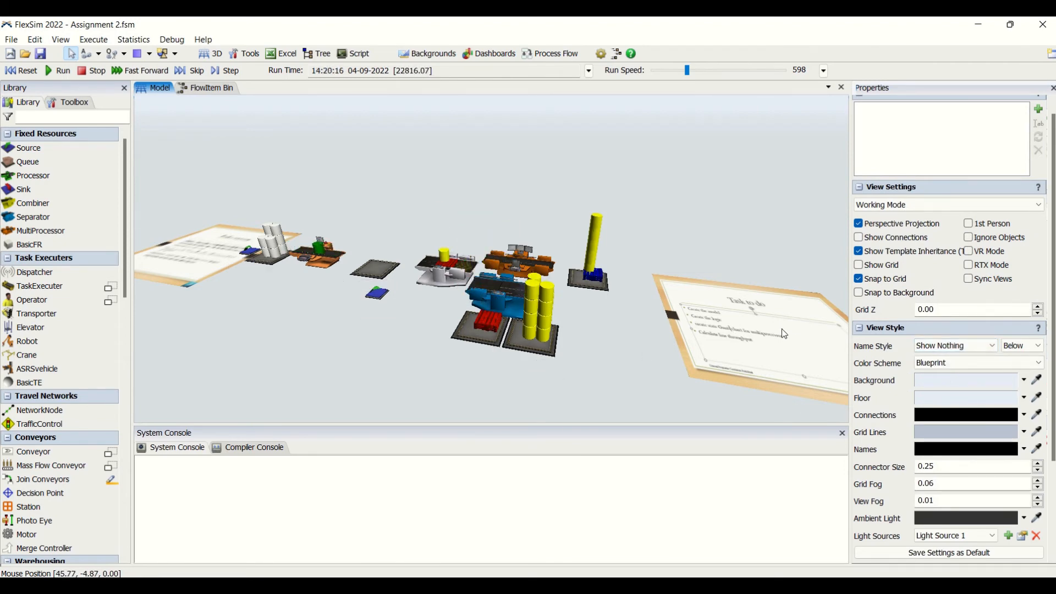
- Inspect MultiProcessor1's throughput, content and staytime statistics while the simulation runs
right_drag(614, 358, 506, 347)
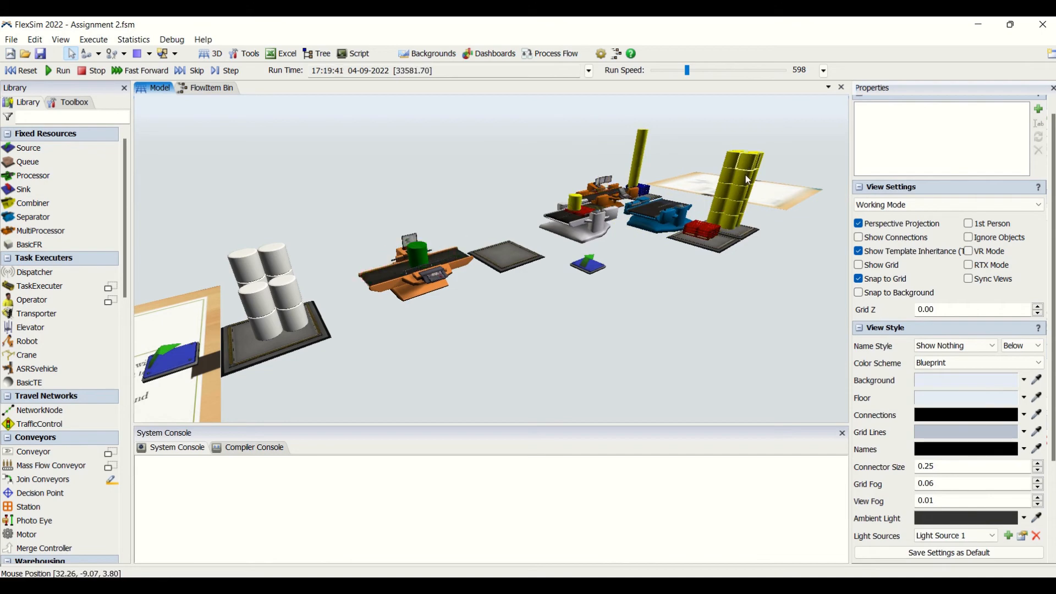
click(610, 199)
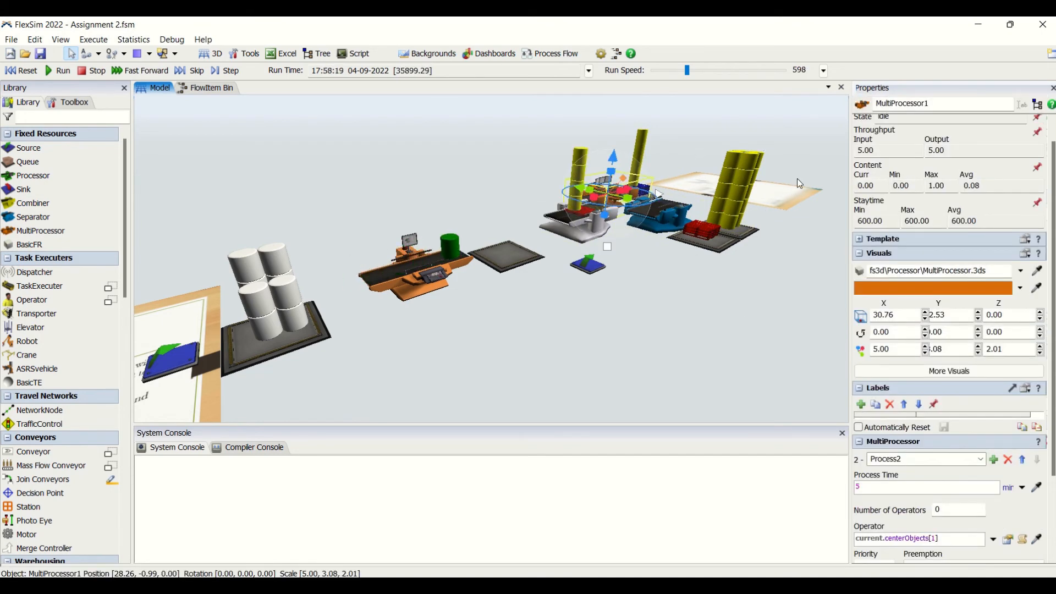
click(644, 332)
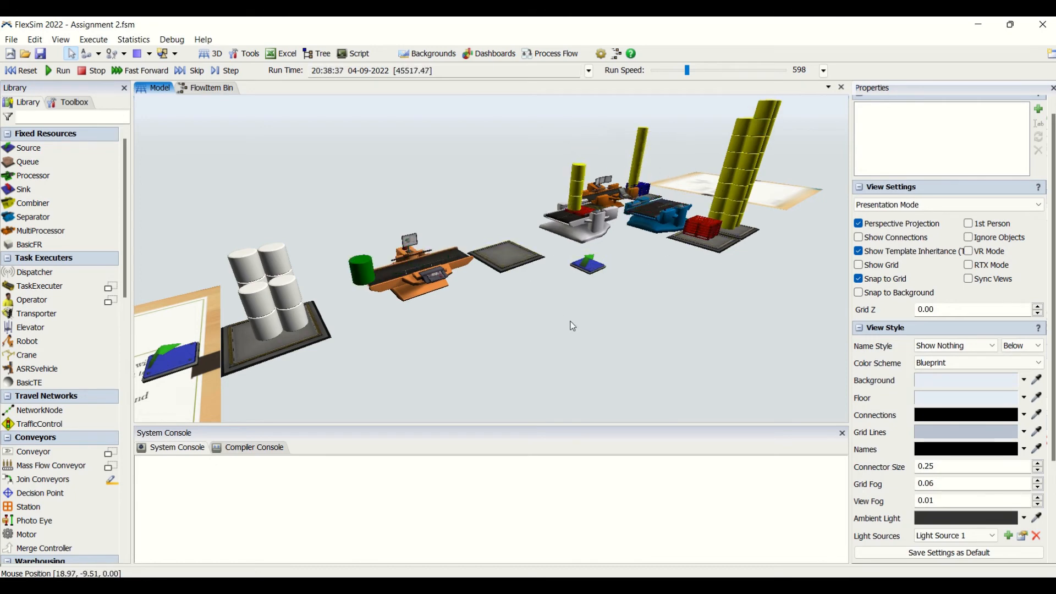
- Examine the running model from several angles, from the first source through the combiner, separator and multiprocessor to the final queues and task board
right_drag(572, 326, 559, 332)
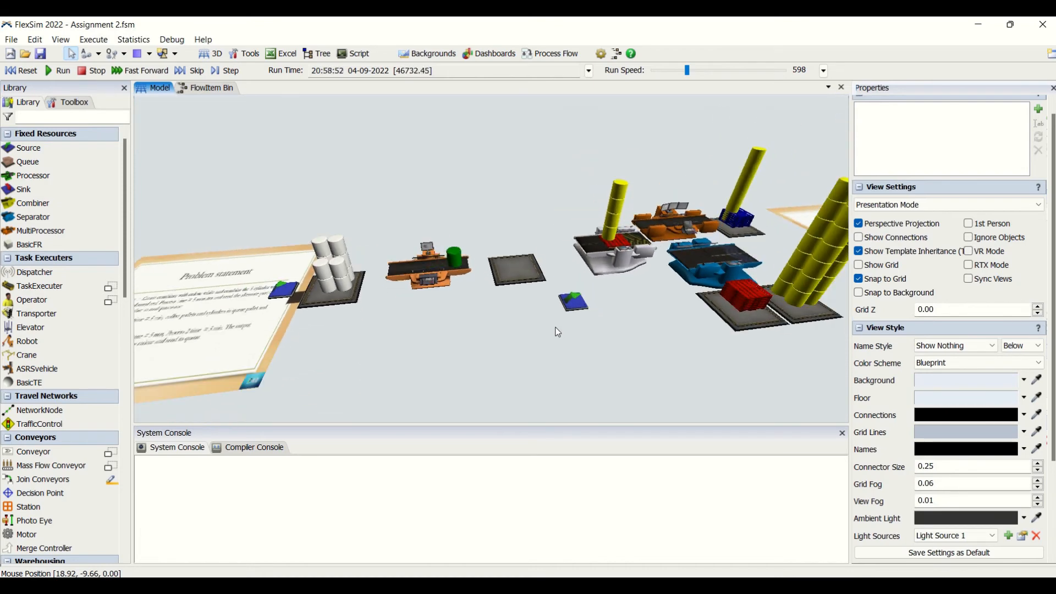
right_click(642, 343)
click(559, 361)
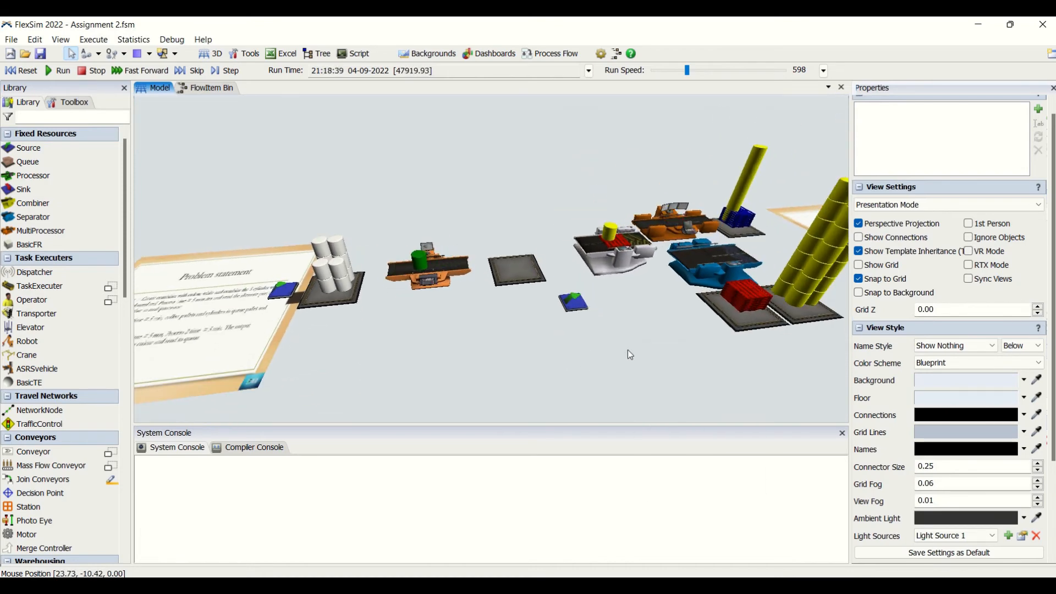
right_drag(631, 355, 574, 373)
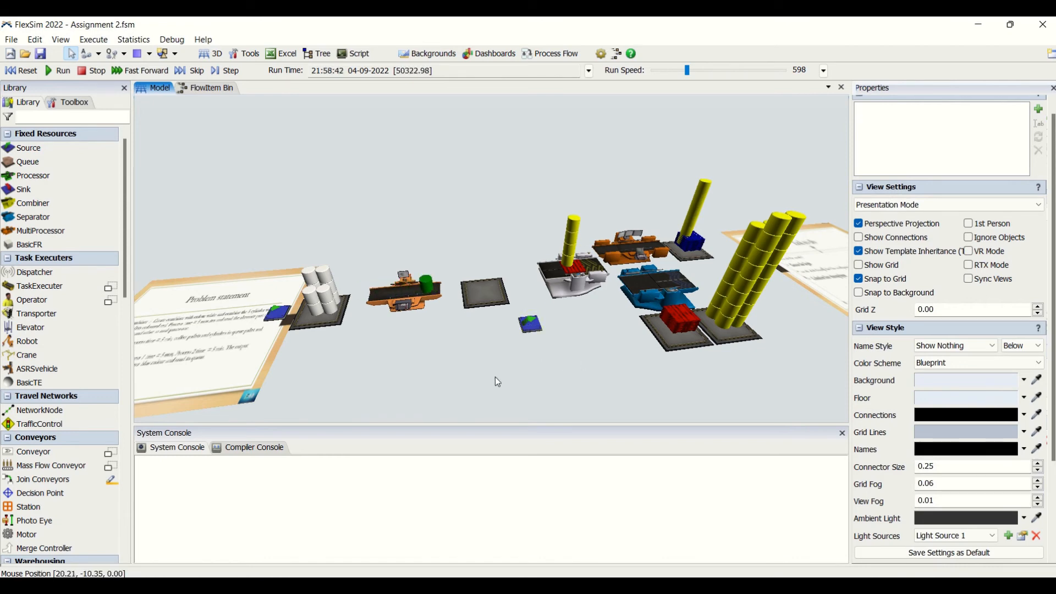
drag(495, 377, 473, 375)
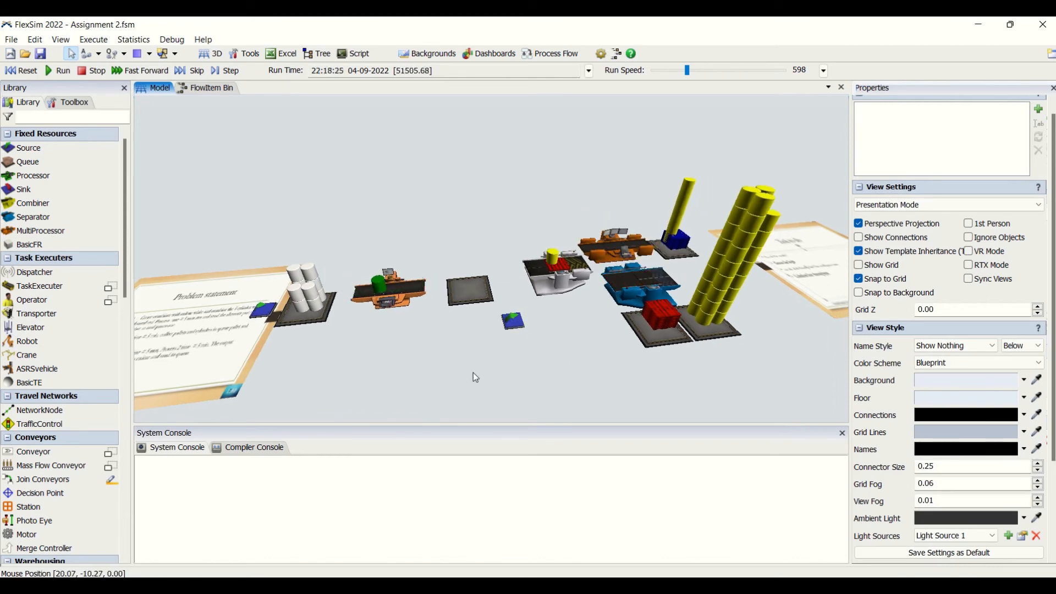
scroll(473, 372, down, 2)
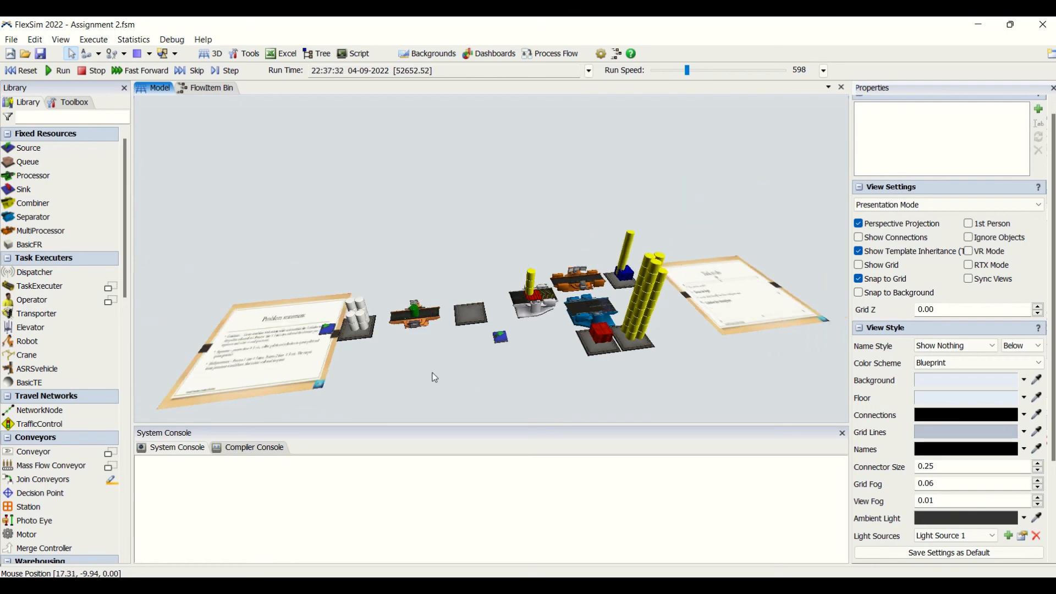
scroll(423, 366, up, 1)
scroll(414, 358, up, 1)
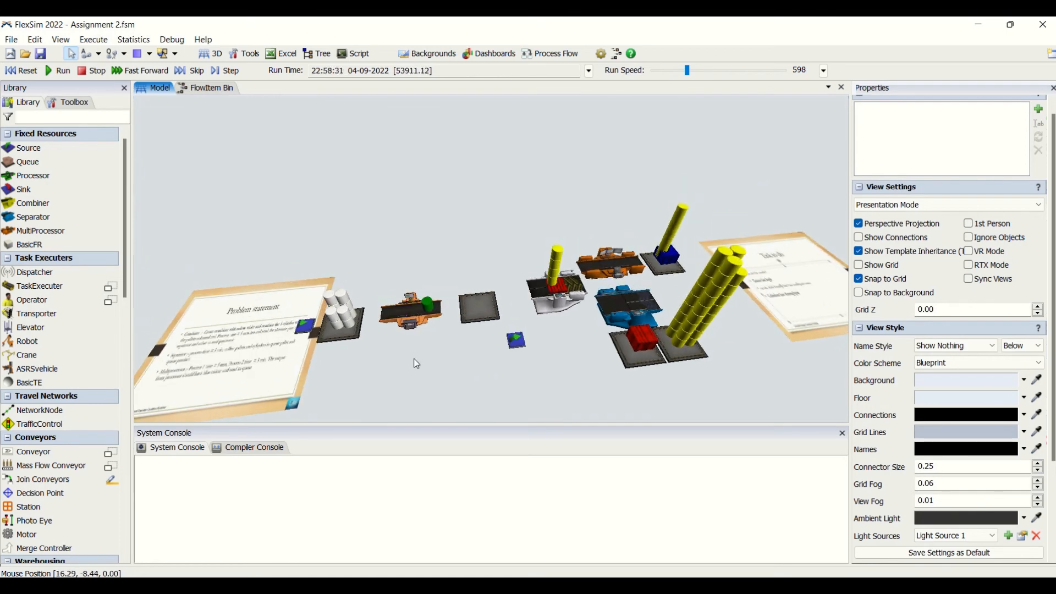
scroll(382, 347, up, 1)
scroll(424, 327, up, 1)
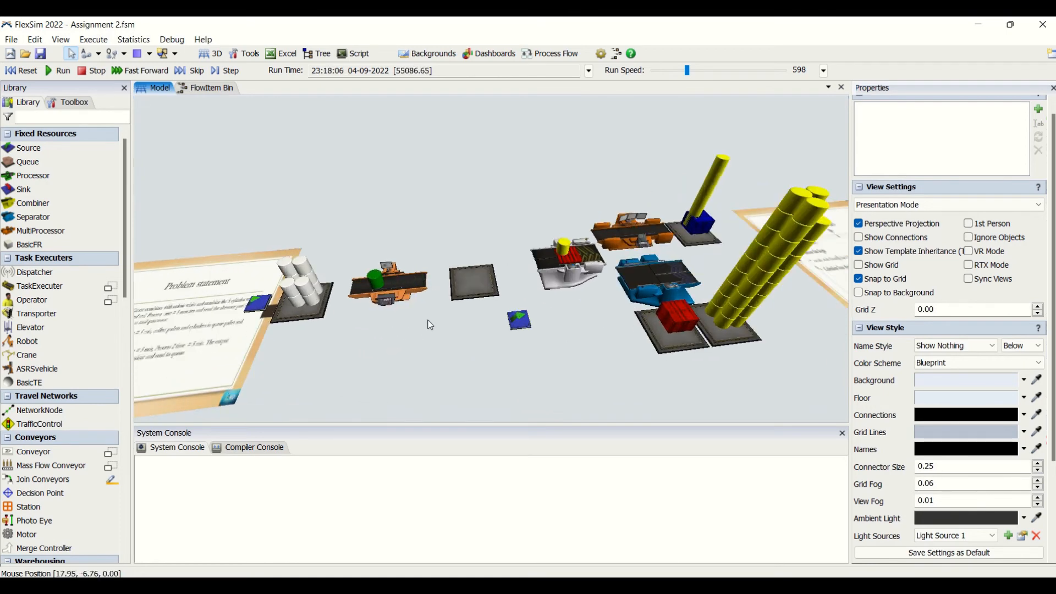
drag(526, 348, 516, 348)
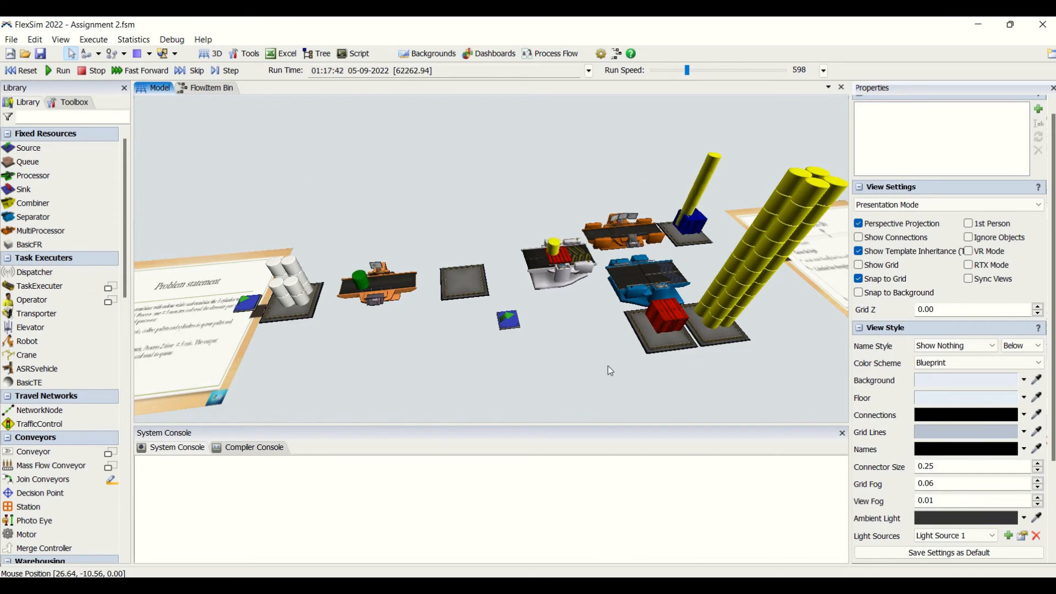
drag(609, 365, 517, 371)
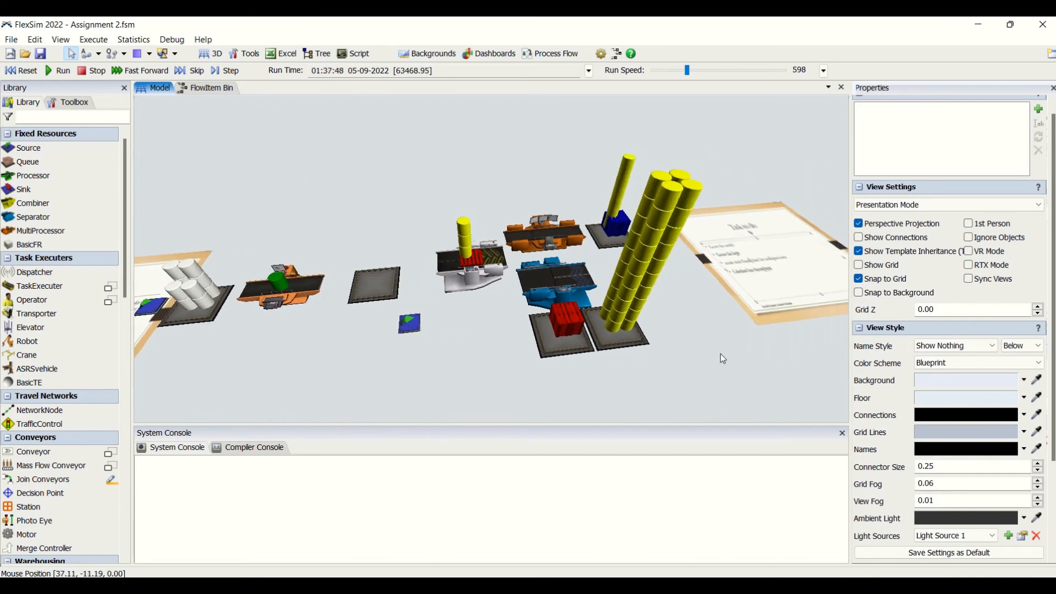
right_drag(723, 359, 523, 384)
drag(653, 377, 590, 384)
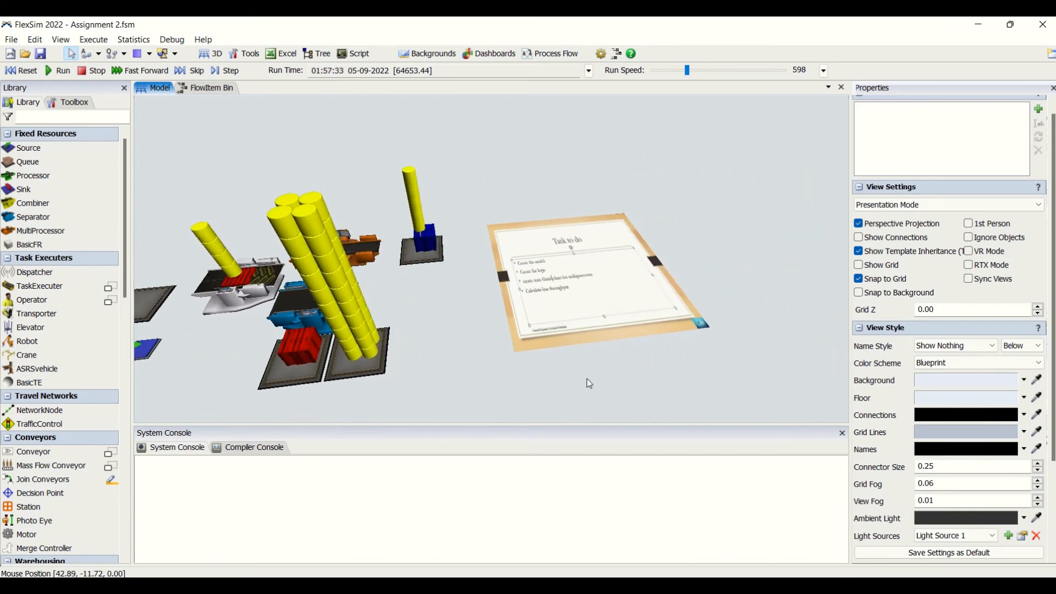
right_drag(616, 375, 448, 316)
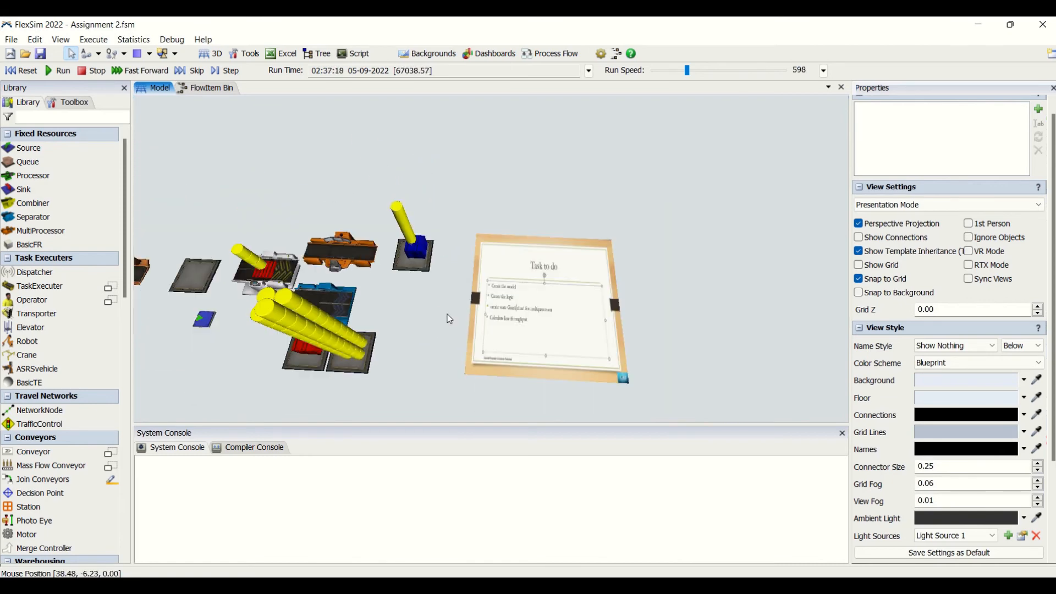
- Reset the simulation and open the model's existing Dashboard
click(17, 73)
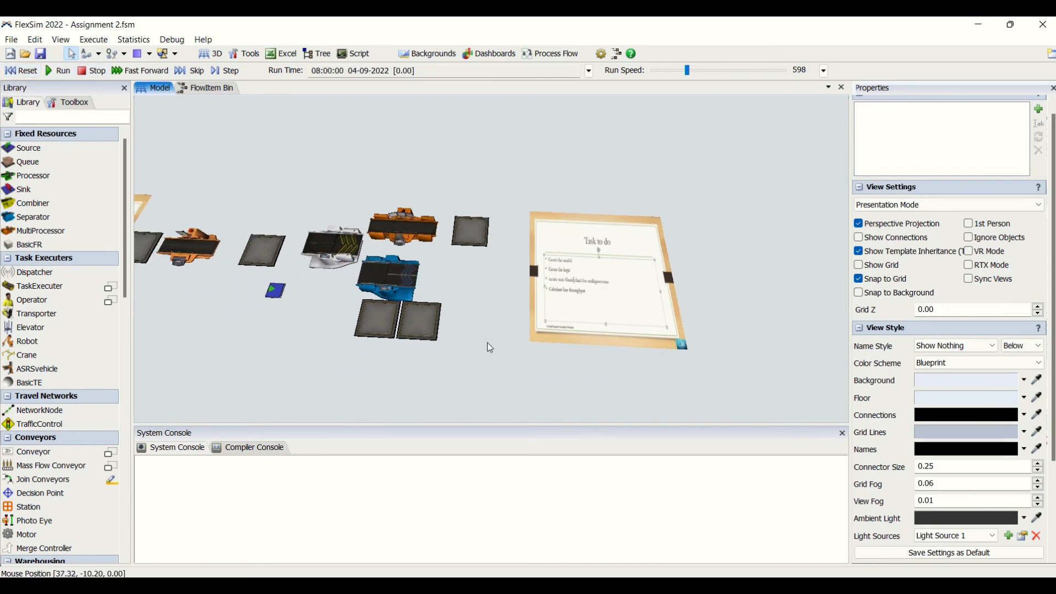
scroll(595, 280, up, 3)
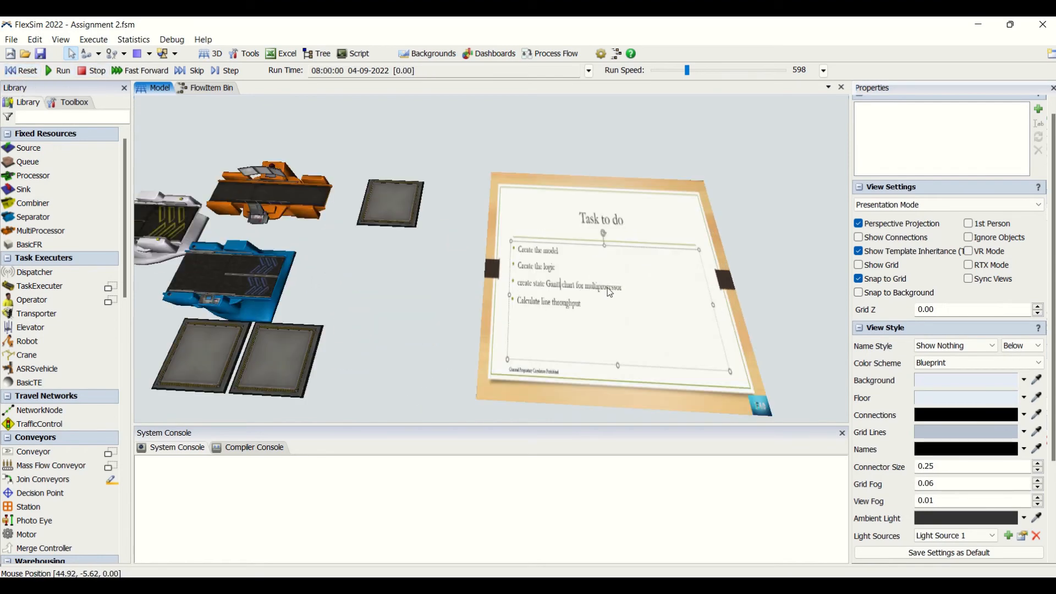
click(494, 54)
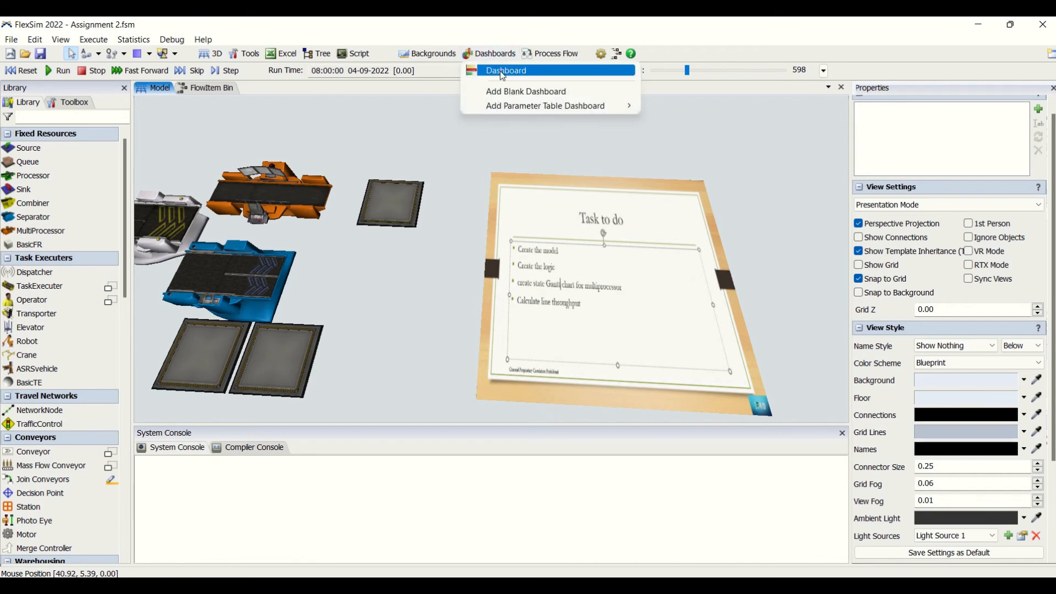
click(503, 72)
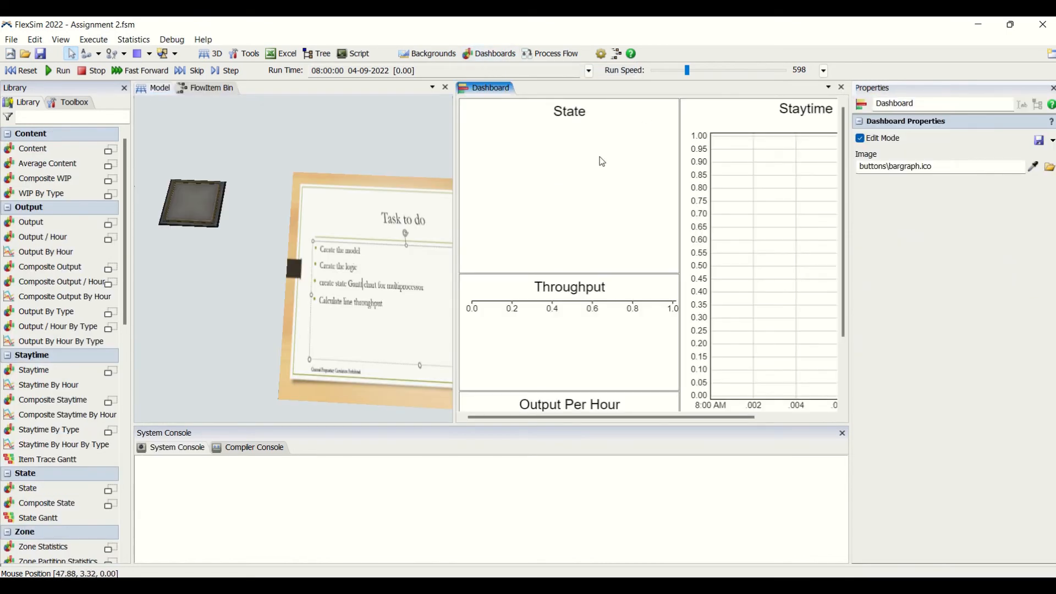
- Add a second dashboard to the model and close the existing Dashboard
click(503, 60)
click(520, 91)
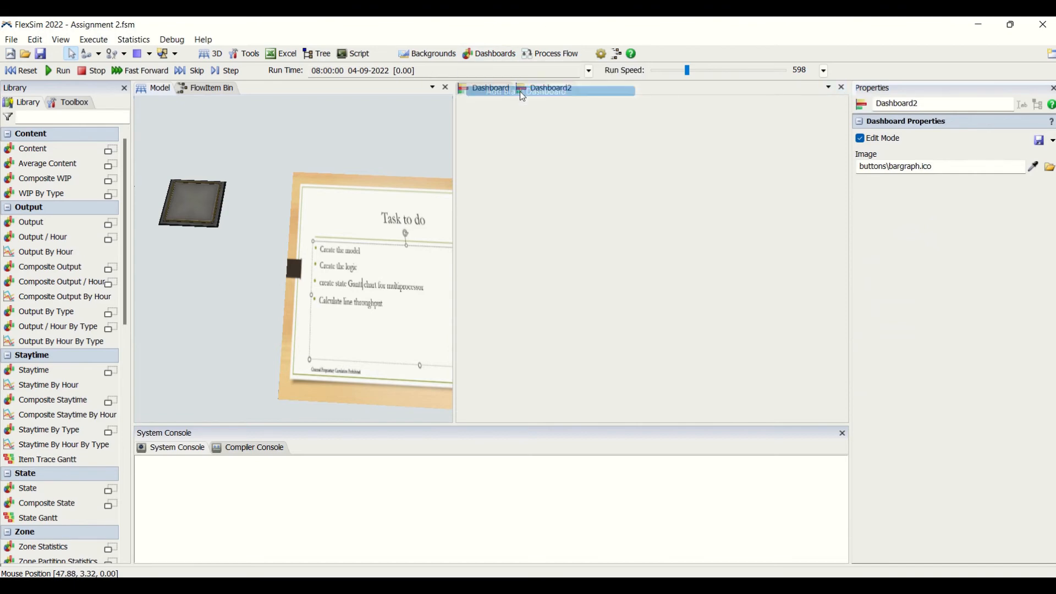
click(550, 88)
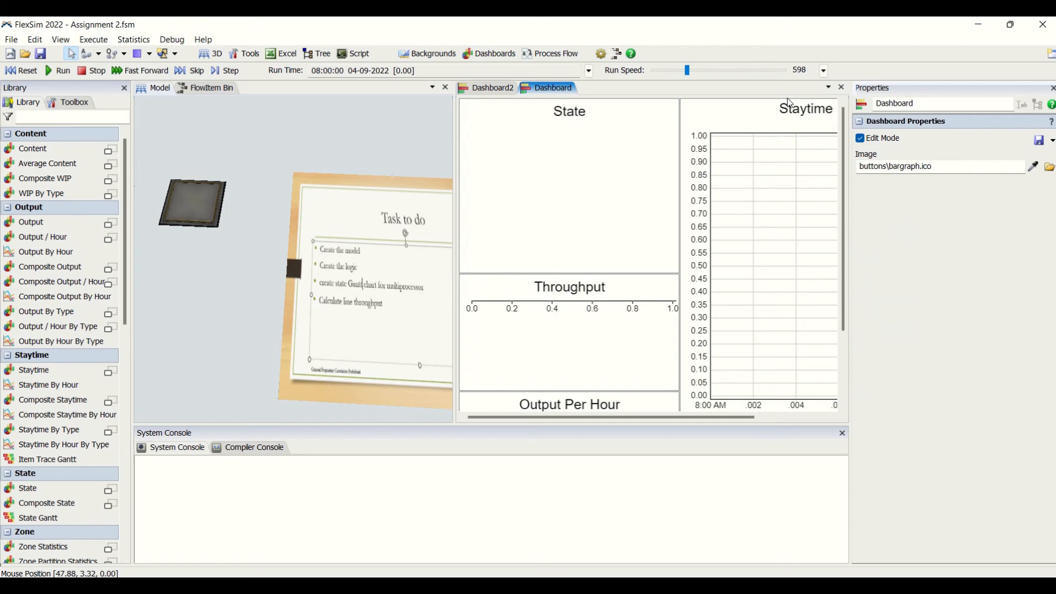
click(843, 88)
- Add a State Gantt chart to Dashboard2 and place it at the dashboard's upper-left corner
double_click(519, 193)
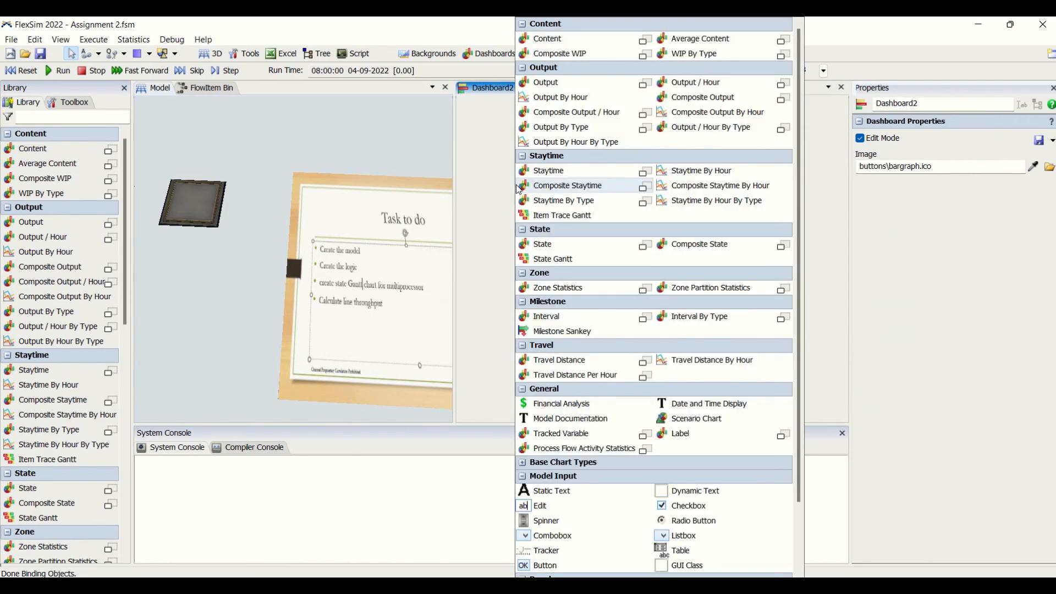
click(585, 263)
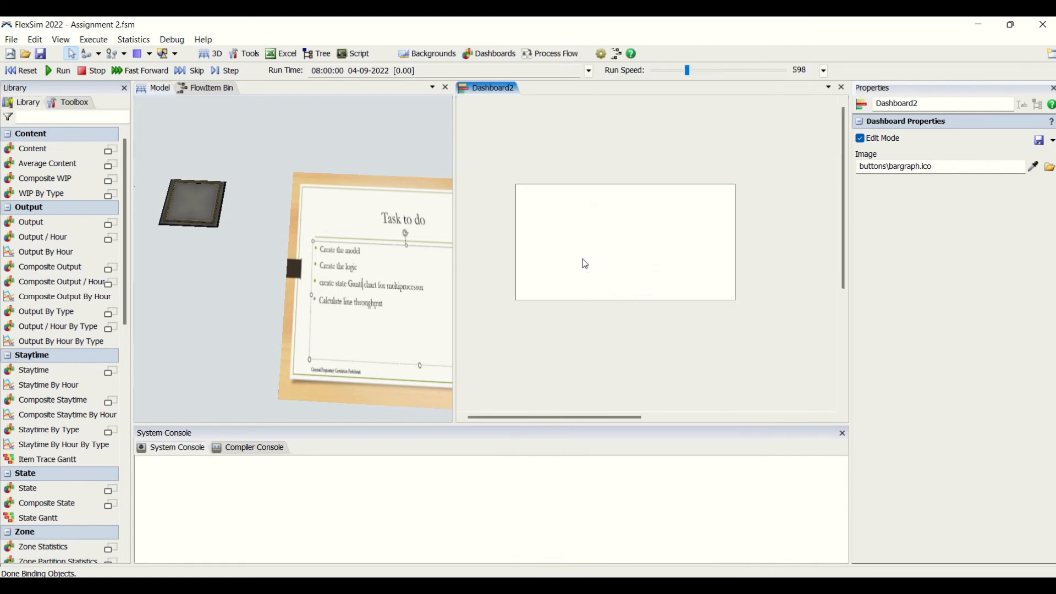
click(575, 244)
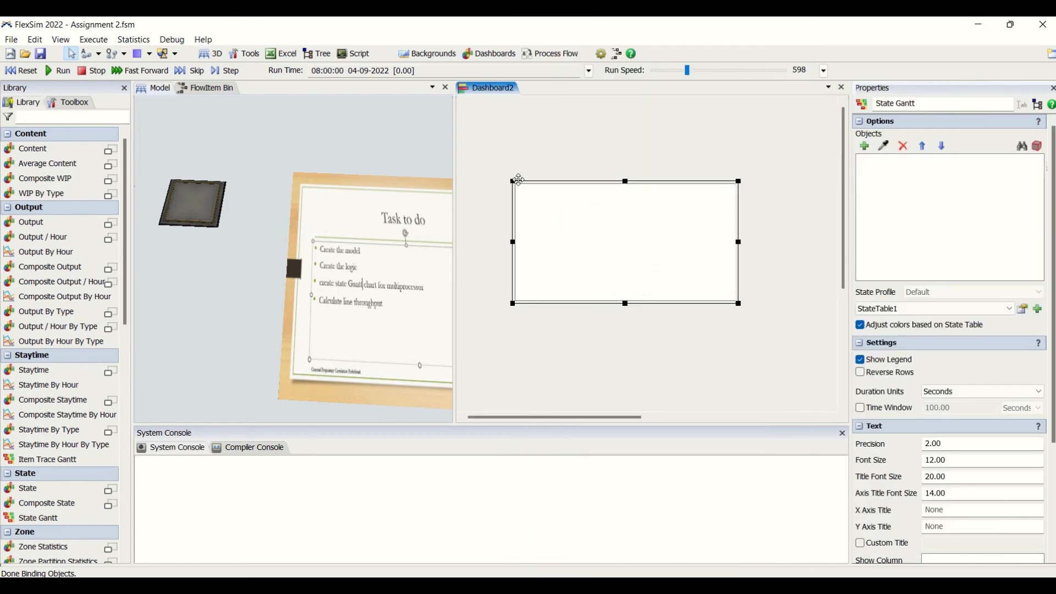
drag(519, 180, 457, 77)
- Sample MultiProcessor1 from the 3D model as the State Gantt chart's object
double_click(569, 160)
click(154, 88)
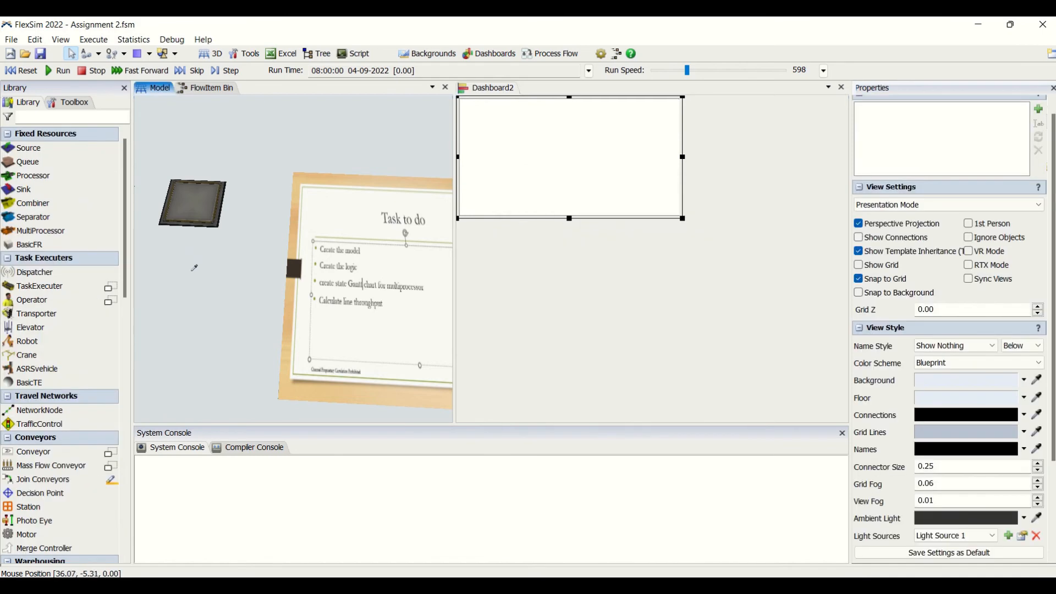
drag(215, 261, 371, 244)
double_click(618, 125)
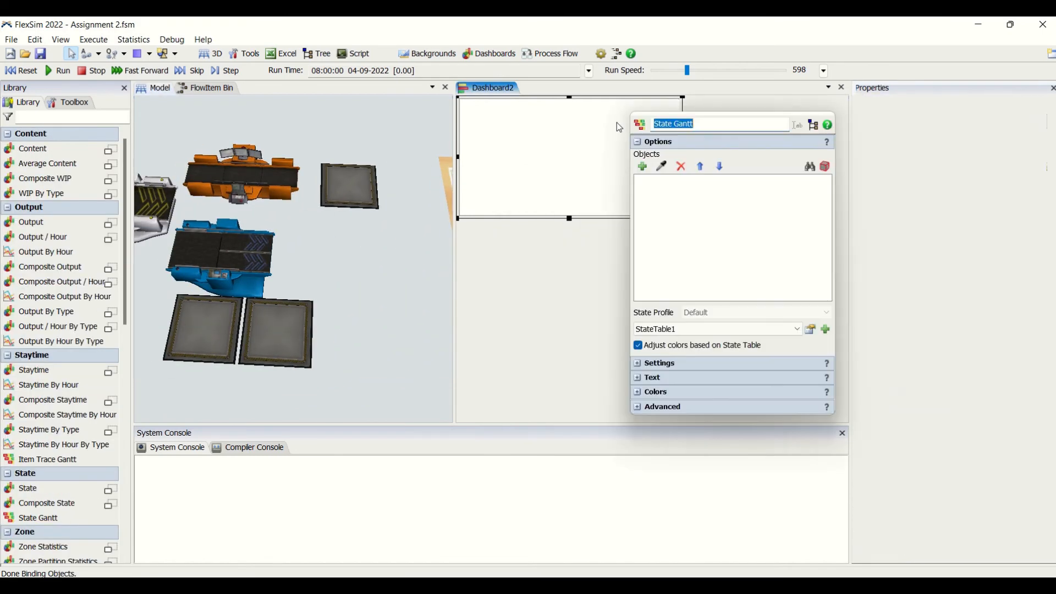
click(664, 167)
click(240, 180)
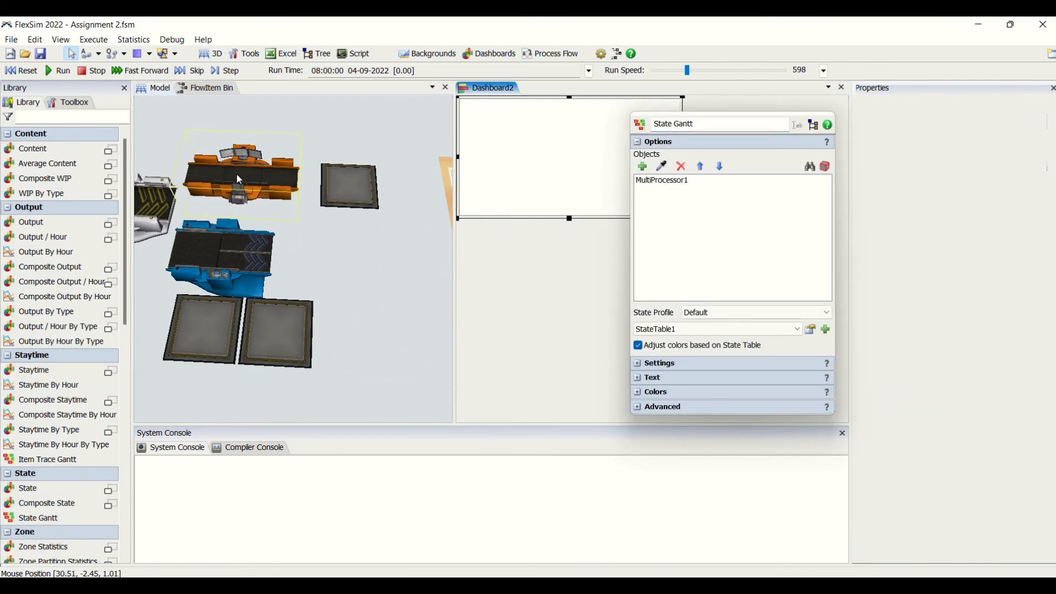
click(560, 279)
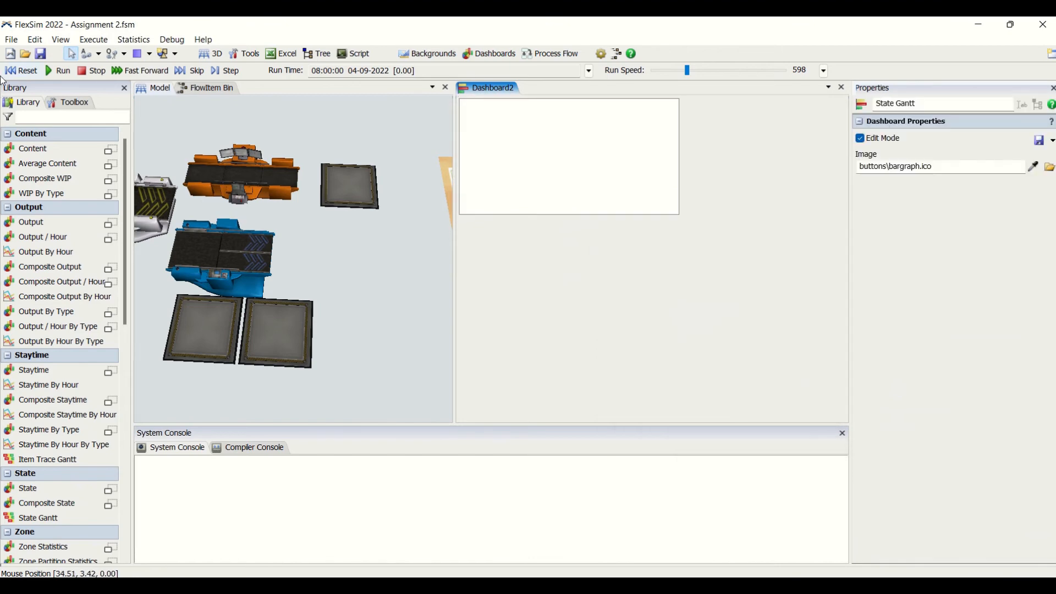
- Reset and run the simulation, and resize the State Gantt chart into a shallow band spanning the dashboard's width
click(26, 71)
click(58, 70)
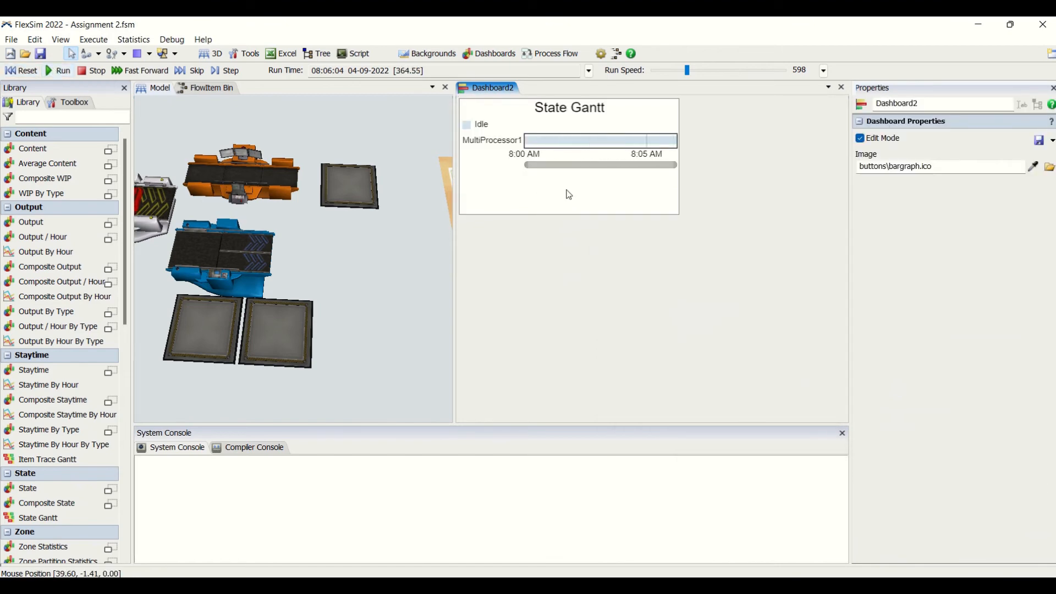
click(682, 213)
click(682, 218)
click(682, 220)
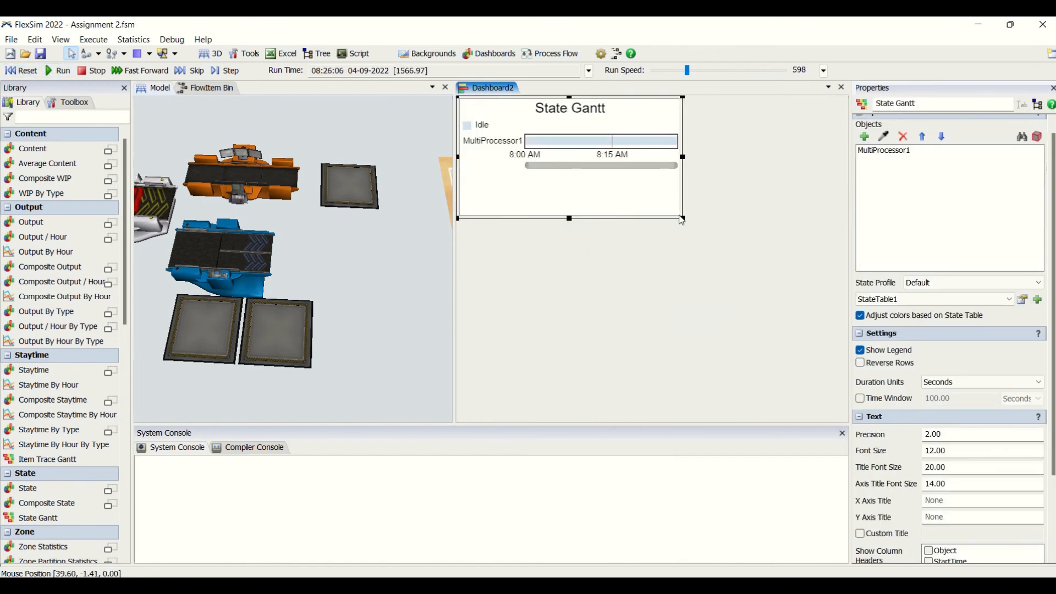
drag(682, 216, 842, 357)
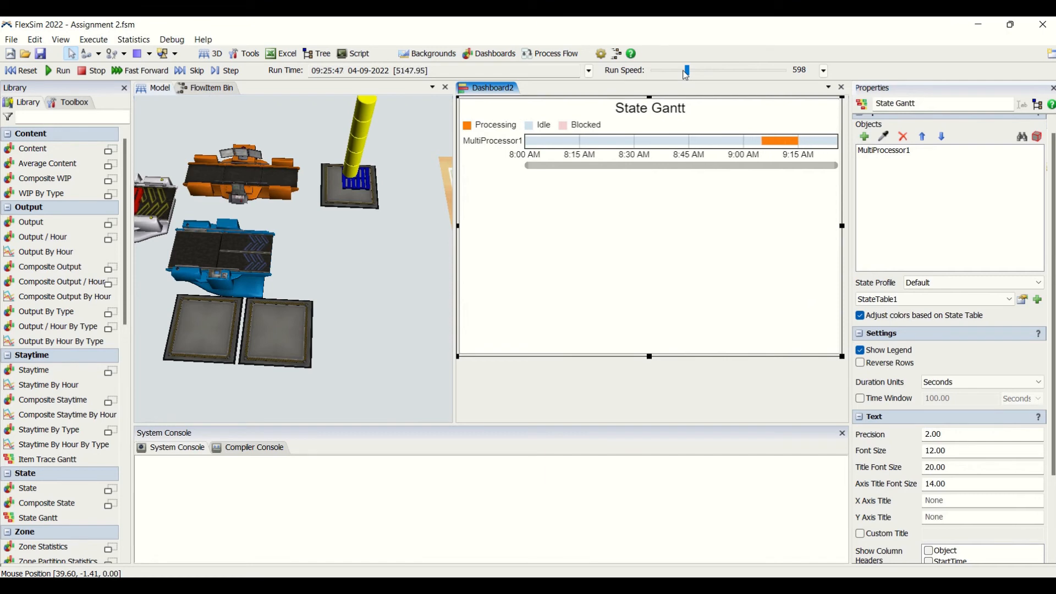
mouse_move(564, 148)
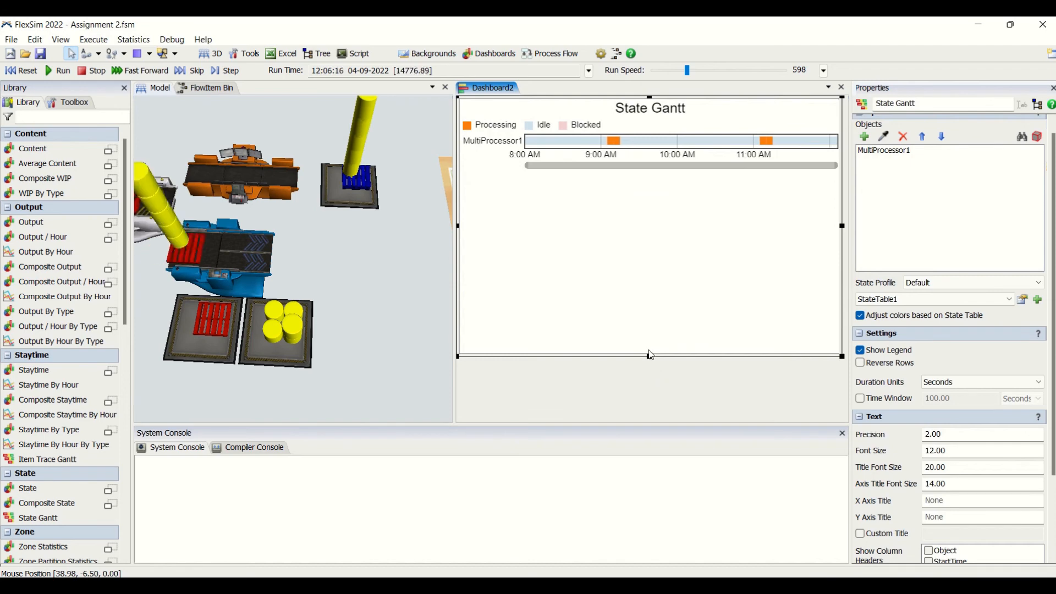
drag(650, 356, 649, 201)
click(650, 254)
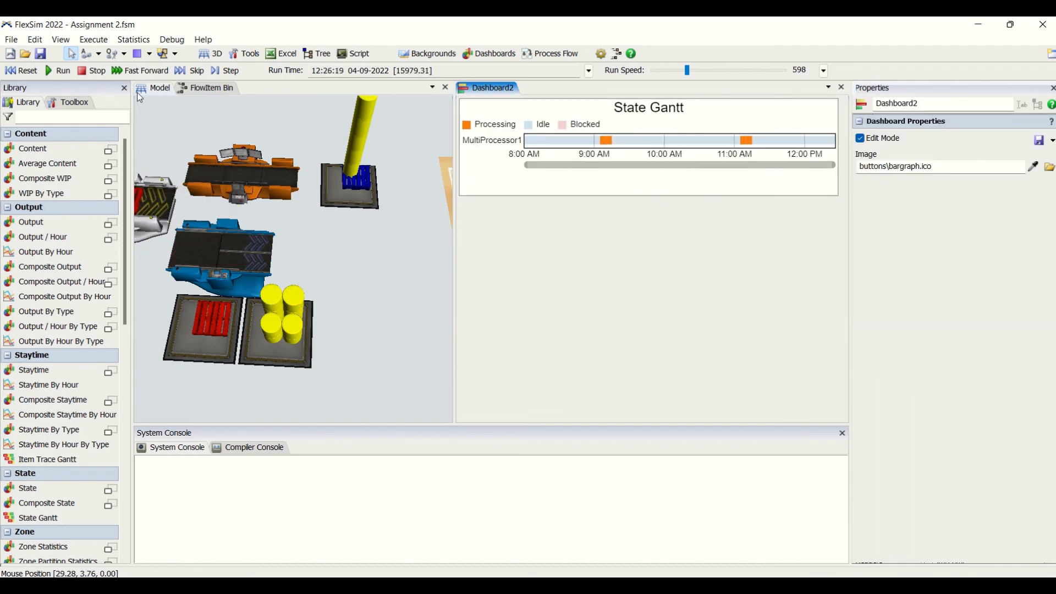
- Reset the simulation and rename the Gantt chart "Multiprocessor State Gantt"
click(20, 70)
click(499, 169)
click(938, 105)
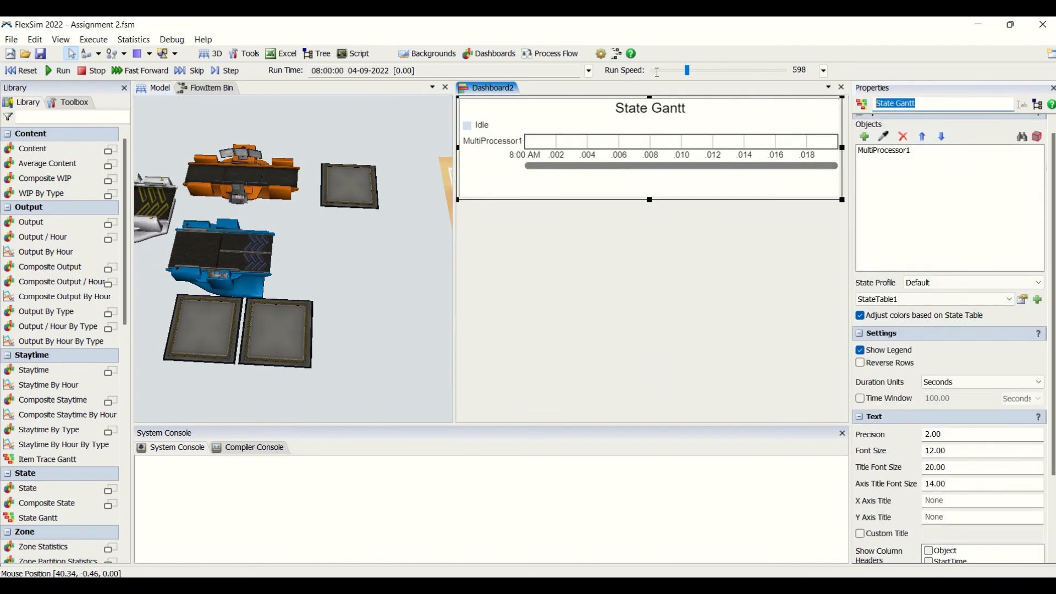
click(879, 112)
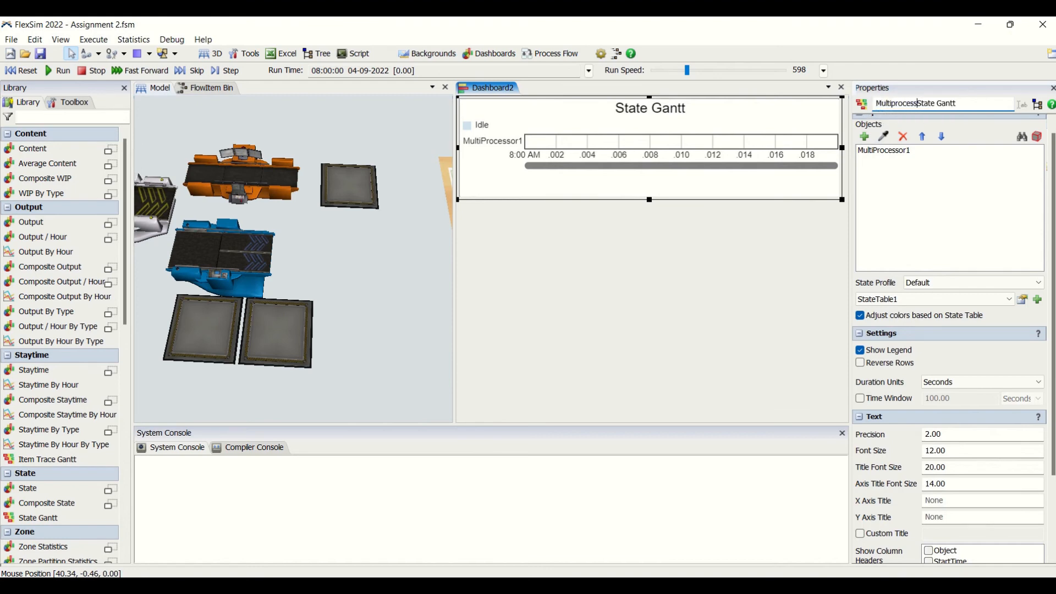
click(759, 309)
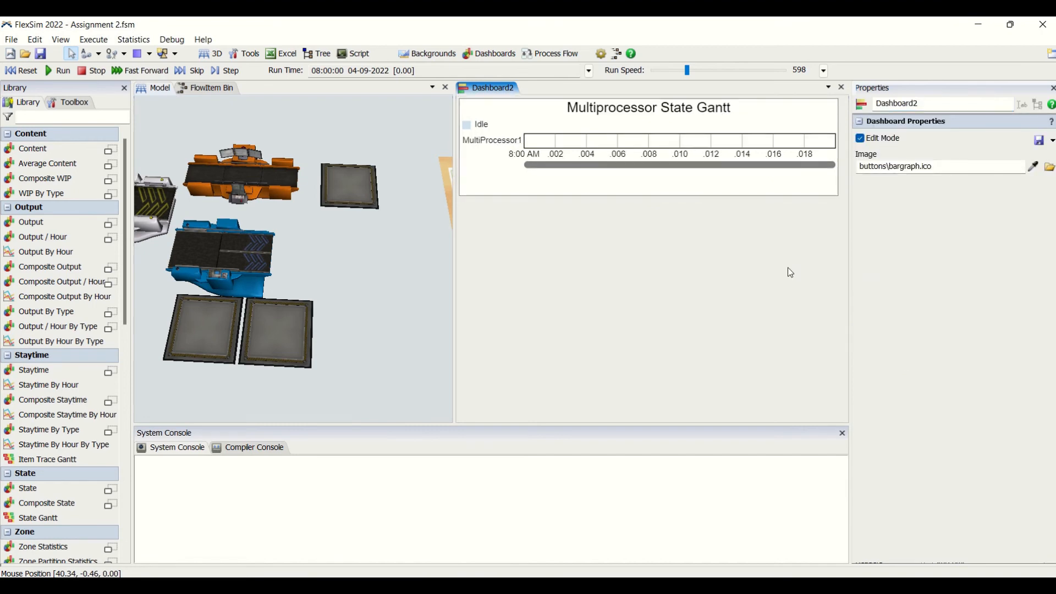
- Add a Throughput chart and fit it directly beneath the Gantt chart across the dashboard's full width
drag(402, 302, 441, 300)
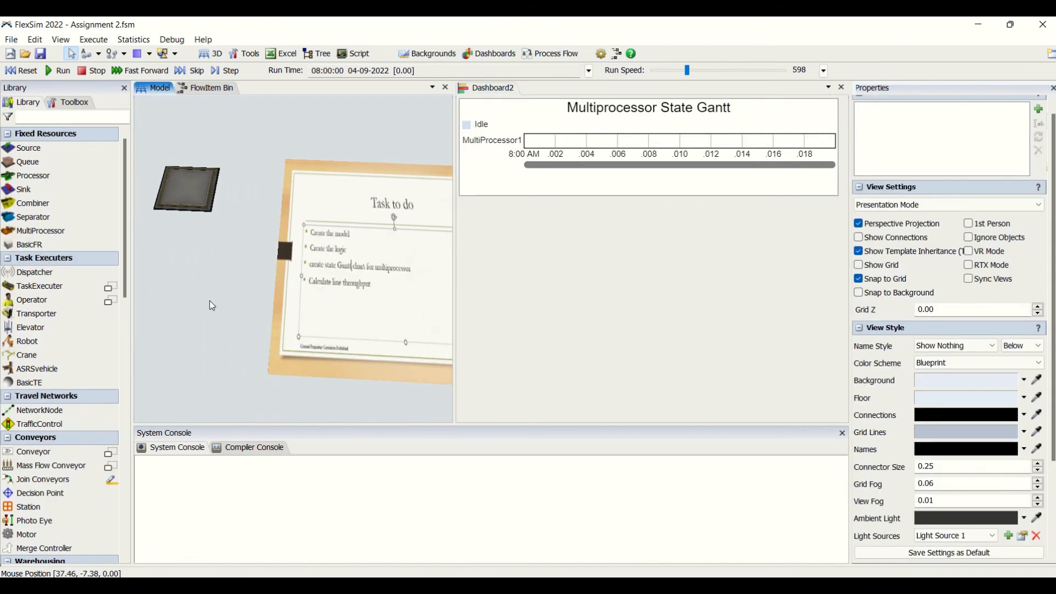
double_click(552, 222)
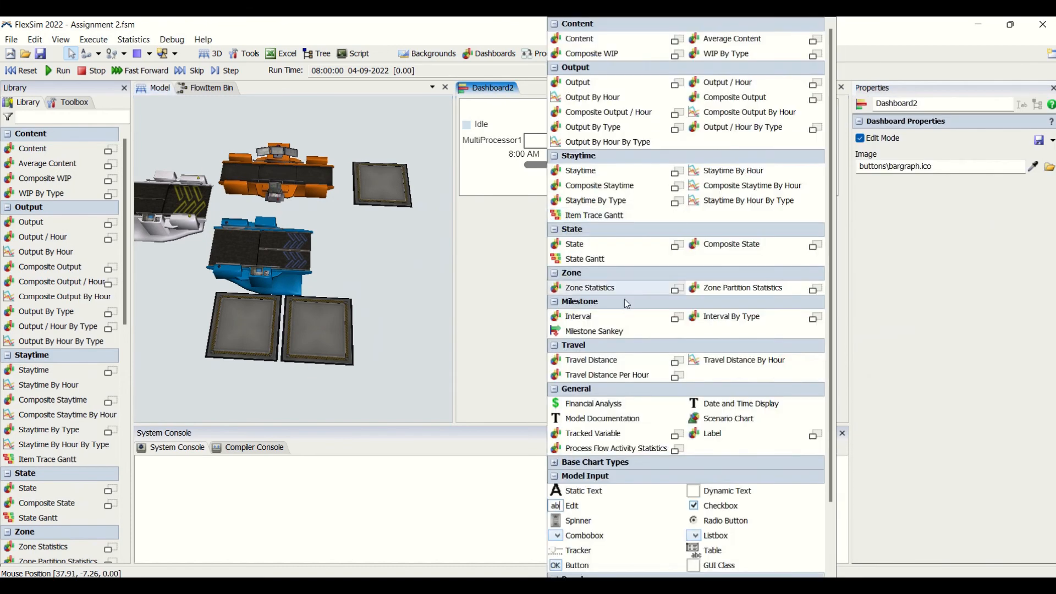
click(677, 84)
click(679, 88)
click(609, 231)
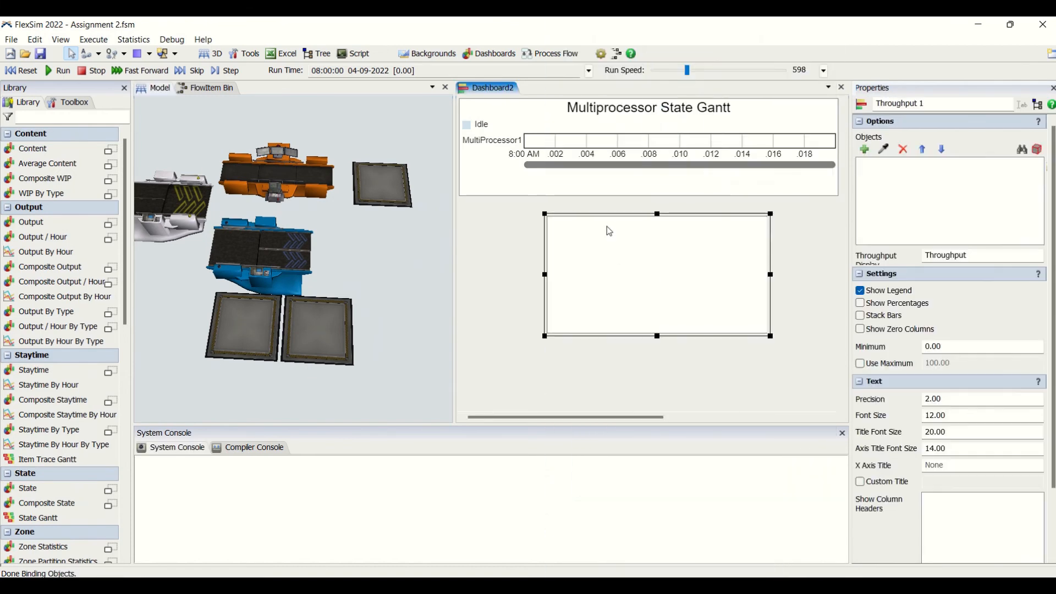
drag(605, 214, 506, 201)
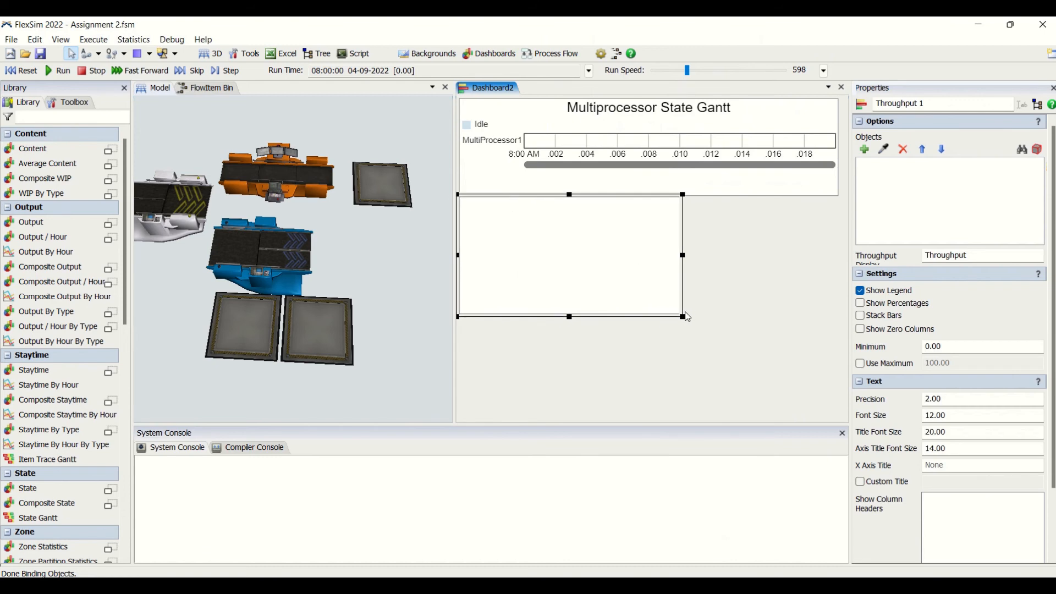
click(805, 320)
click(664, 310)
drag(696, 317, 834, 315)
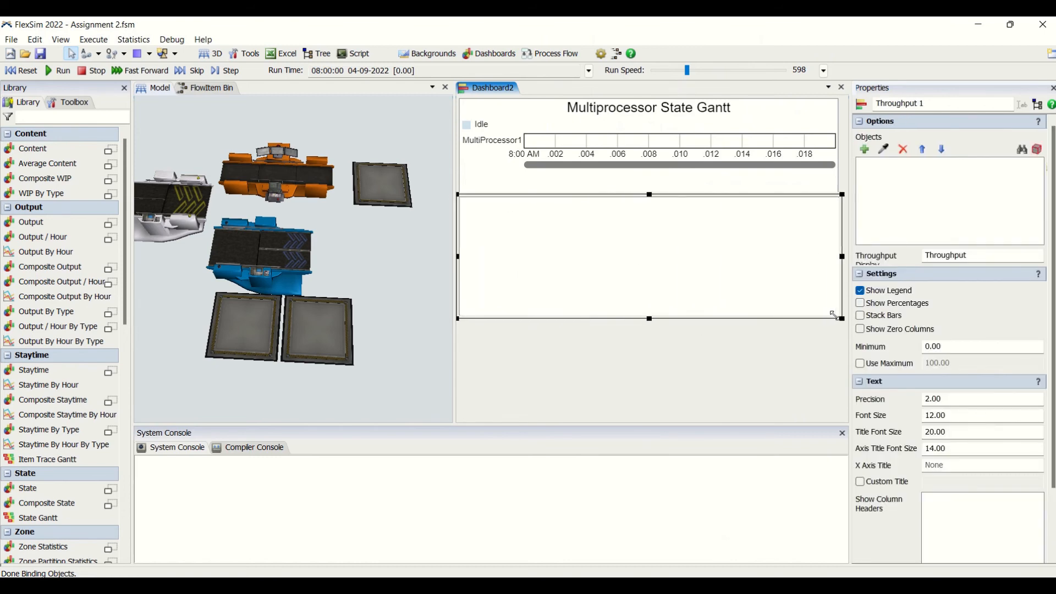
- Try Queue3 as the Throughput chart's object with a brief simulation run and reset
click(384, 185)
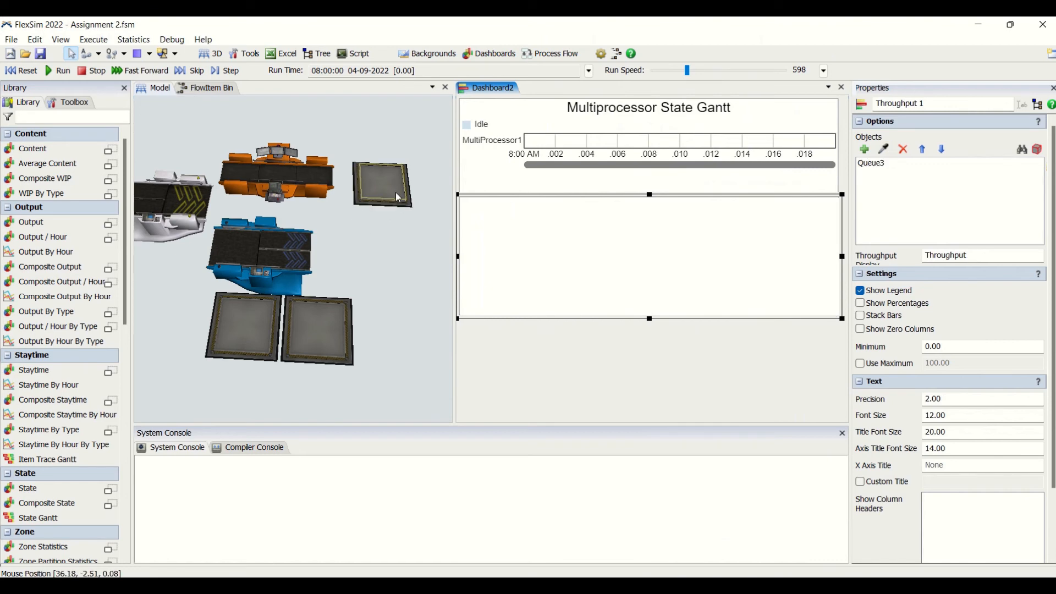
click(35, 70)
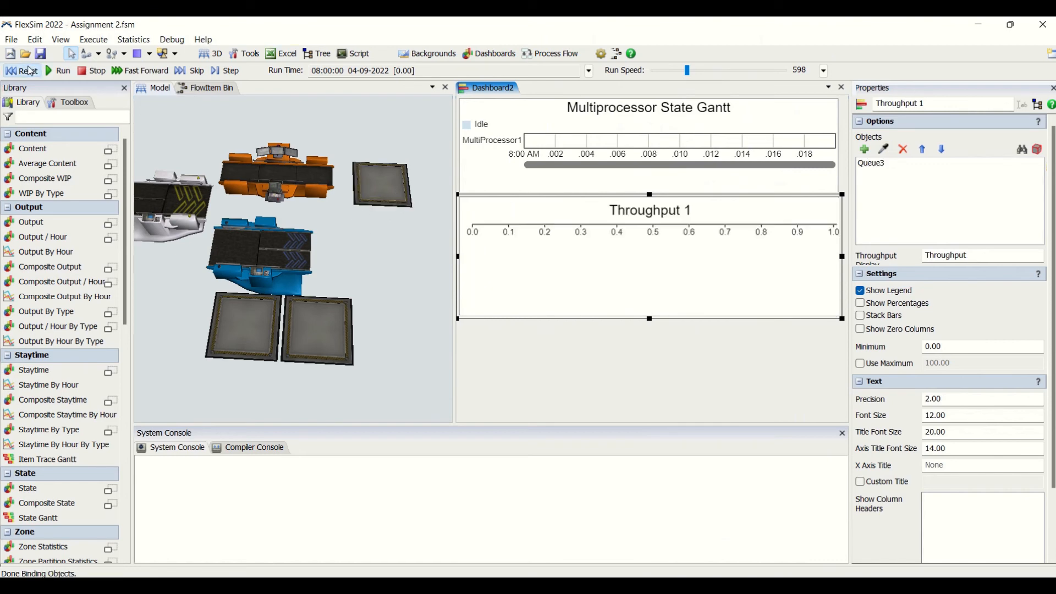
click(61, 70)
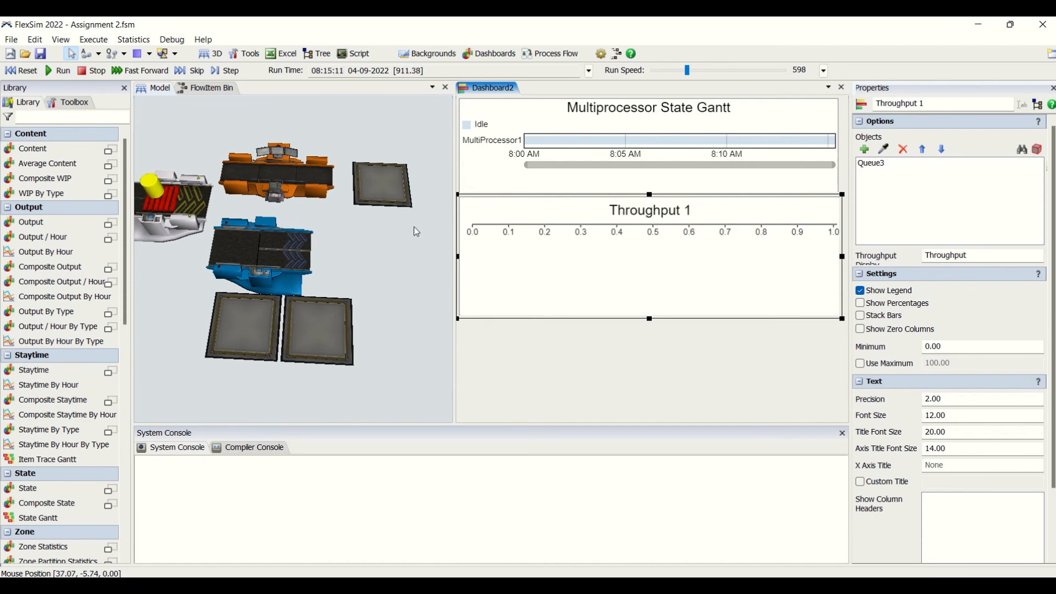
click(20, 70)
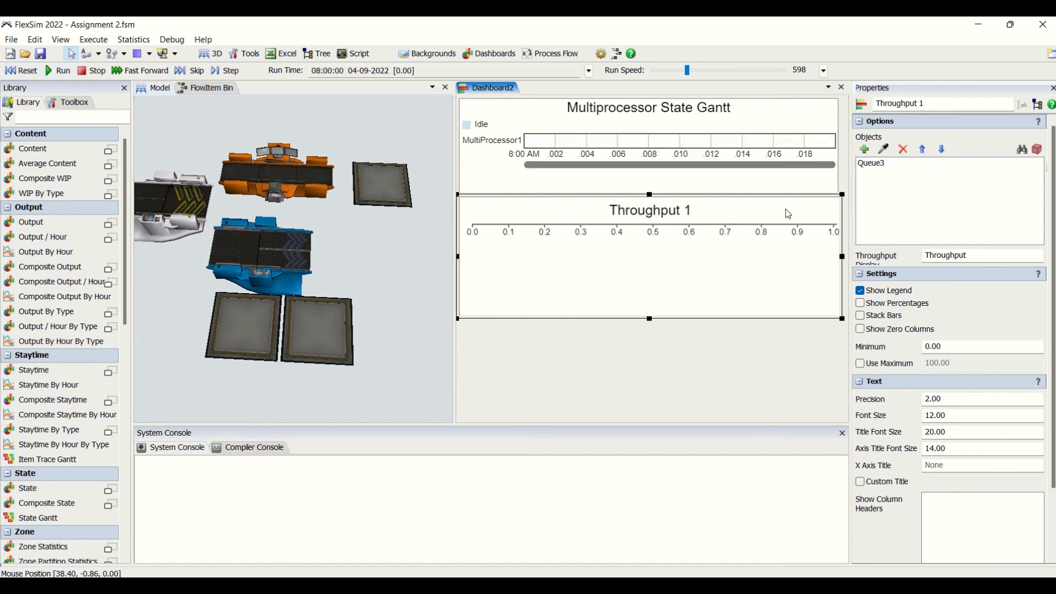
- Replace Queue3 with MultiProcessor1 as the Throughput chart's object
click(890, 164)
click(904, 149)
click(884, 149)
click(270, 192)
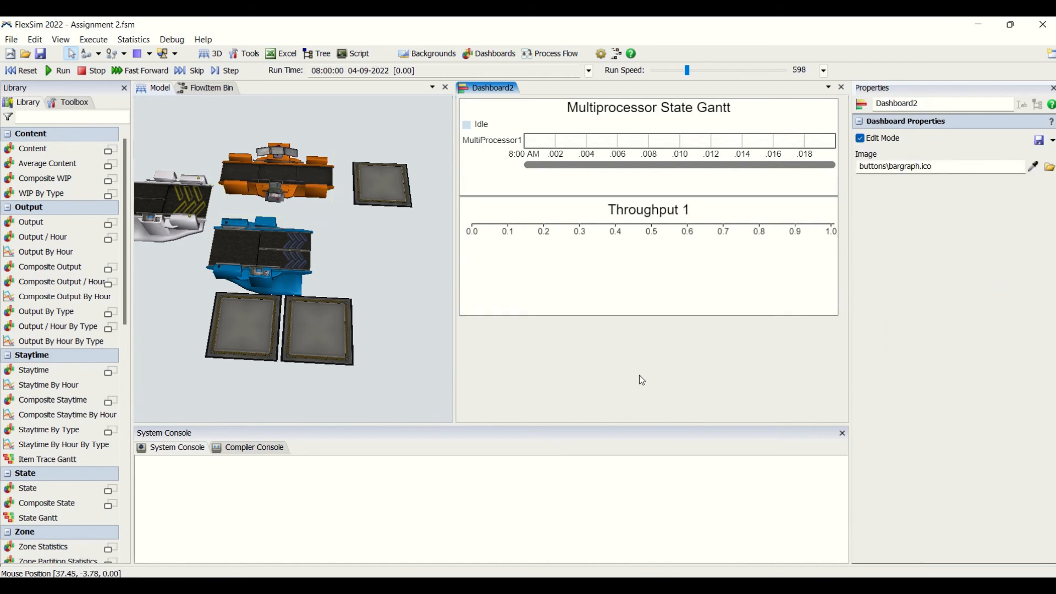
click(639, 375)
- Run the simulation with the run speed raised to 7074, and reset it
click(59, 71)
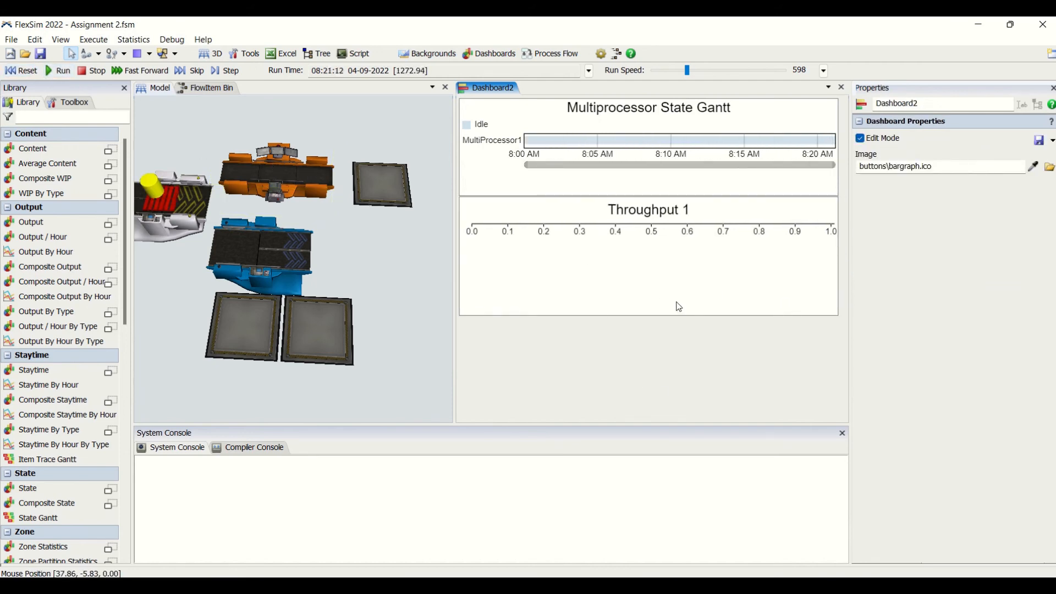
drag(687, 71, 718, 71)
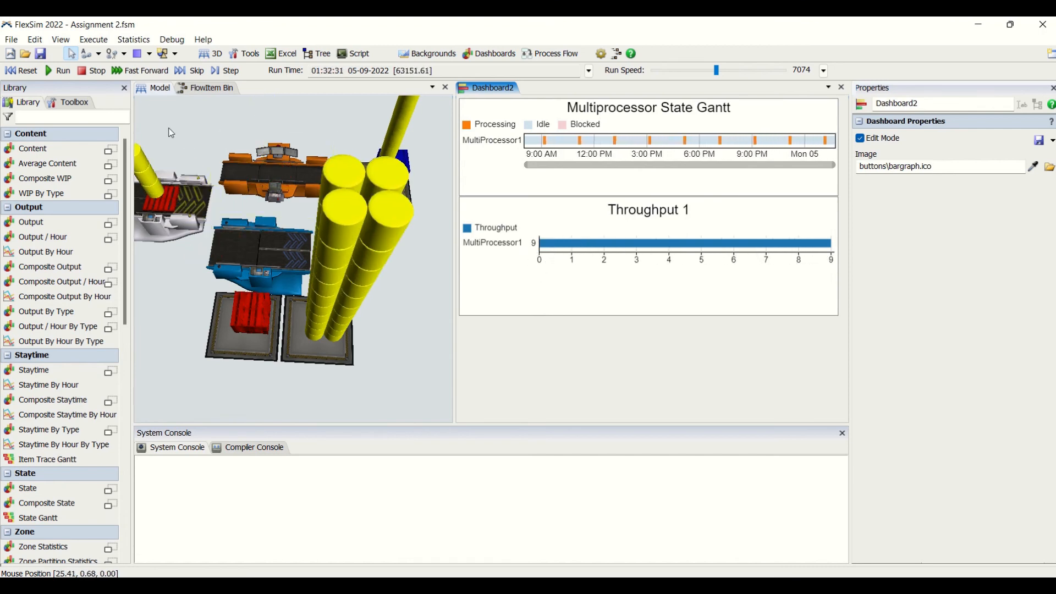
click(24, 72)
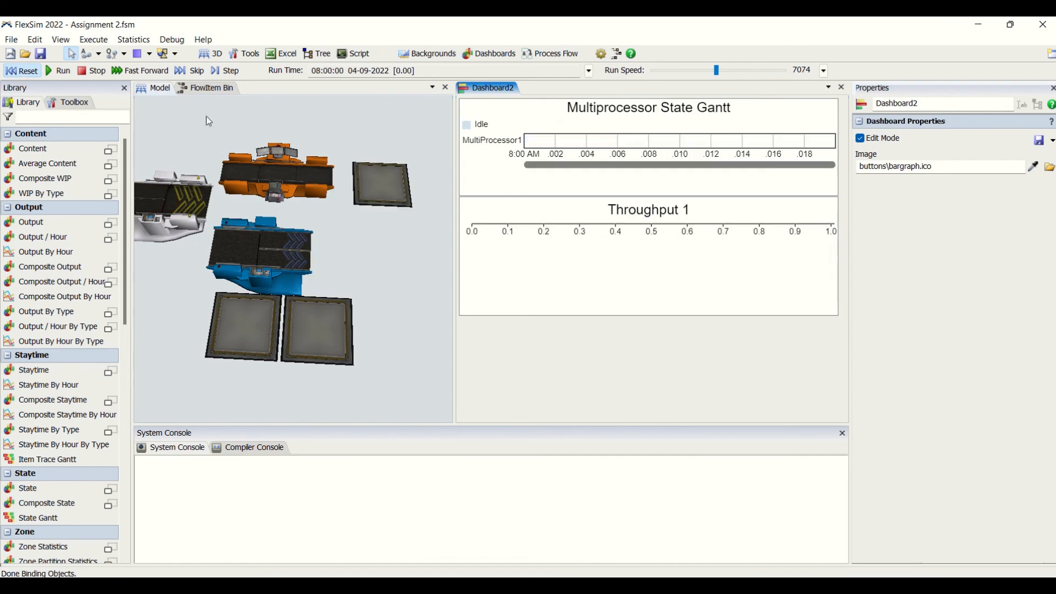
- Place a Sink in the 3D model beyond the separator, between the final queues and the task board
click(309, 345)
click(242, 330)
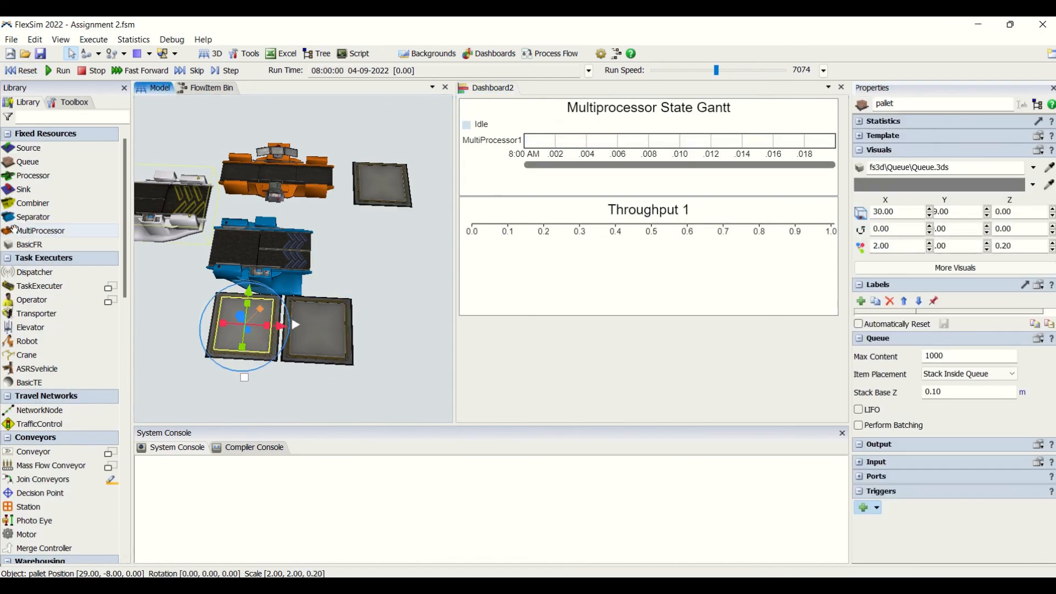
drag(355, 259, 427, 263)
scroll(425, 257, down, 5)
drag(304, 344, 223, 346)
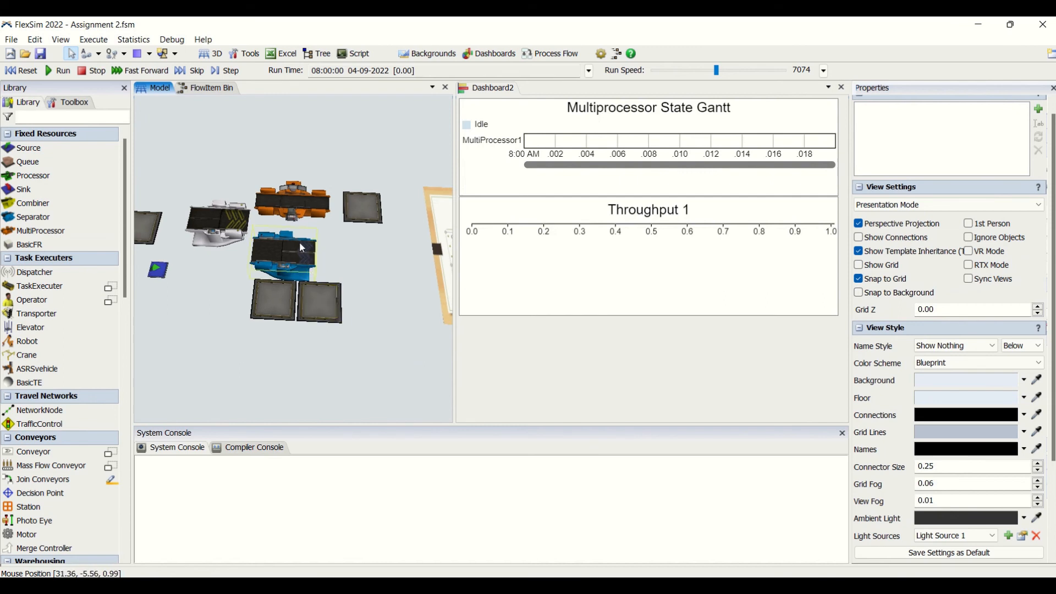
click(322, 308)
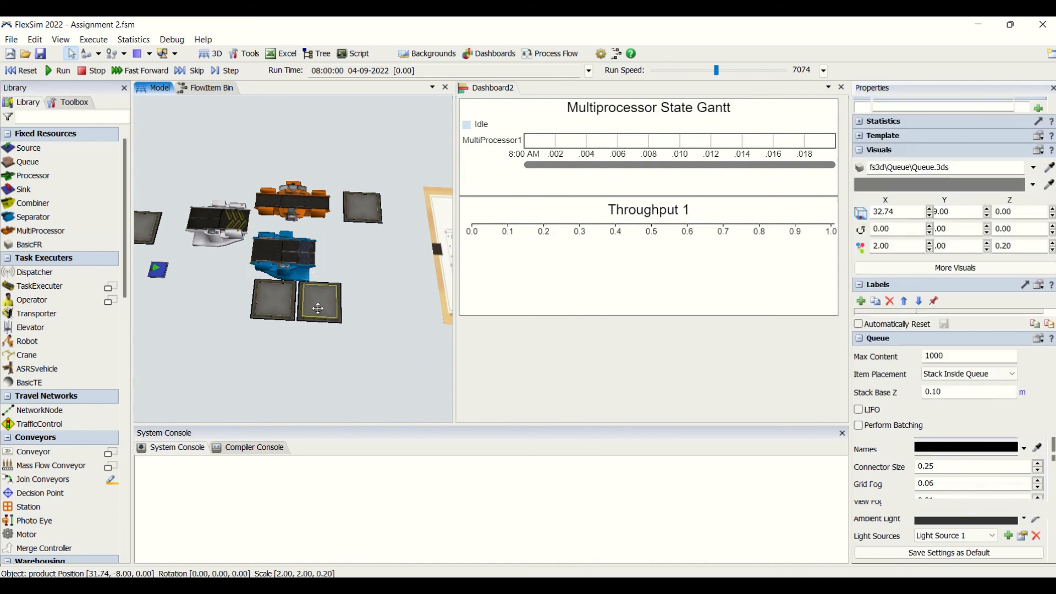
click(351, 222)
click(231, 165)
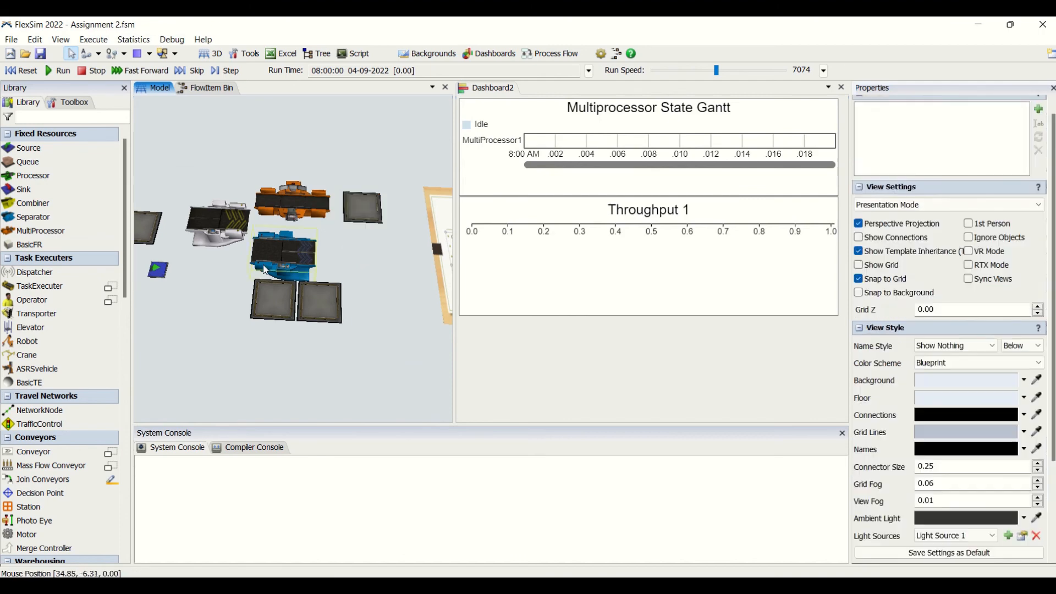
drag(76, 189, 396, 242)
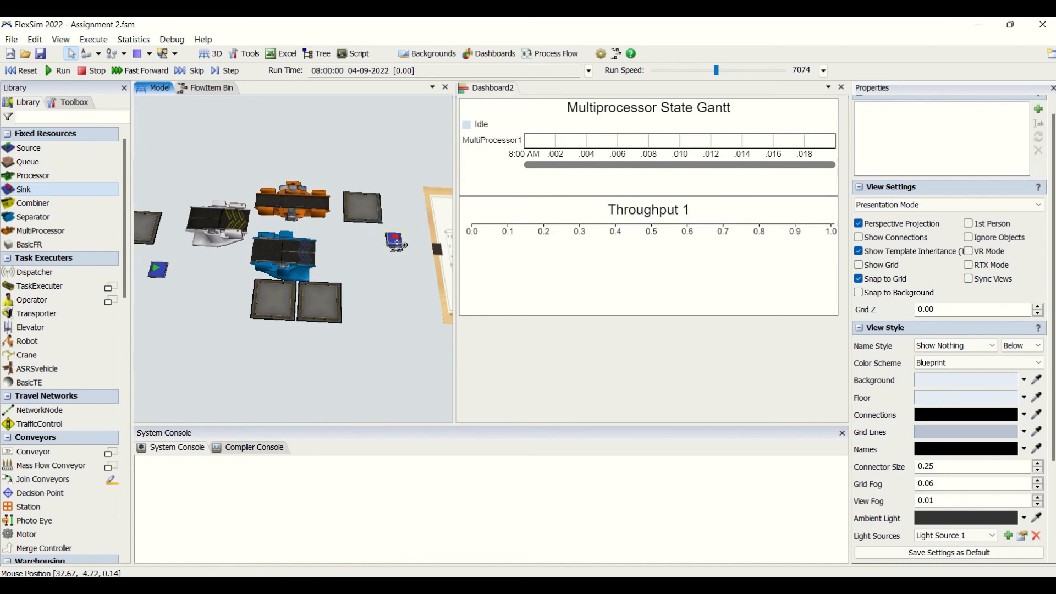
- Review the queue after the multiprocessor, the newly placed sink and the Throughput chart
click(376, 211)
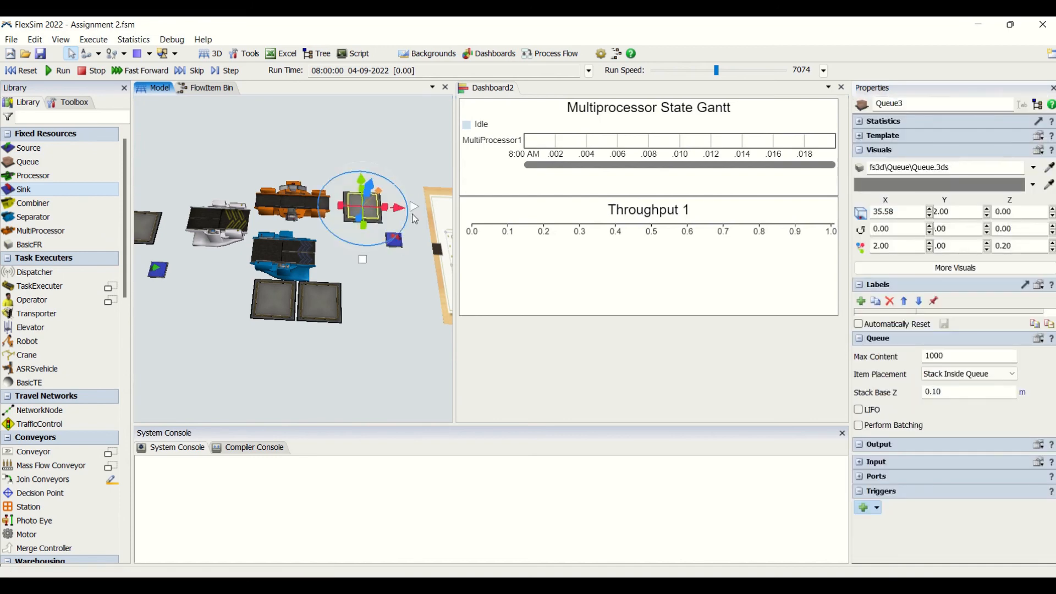
click(396, 243)
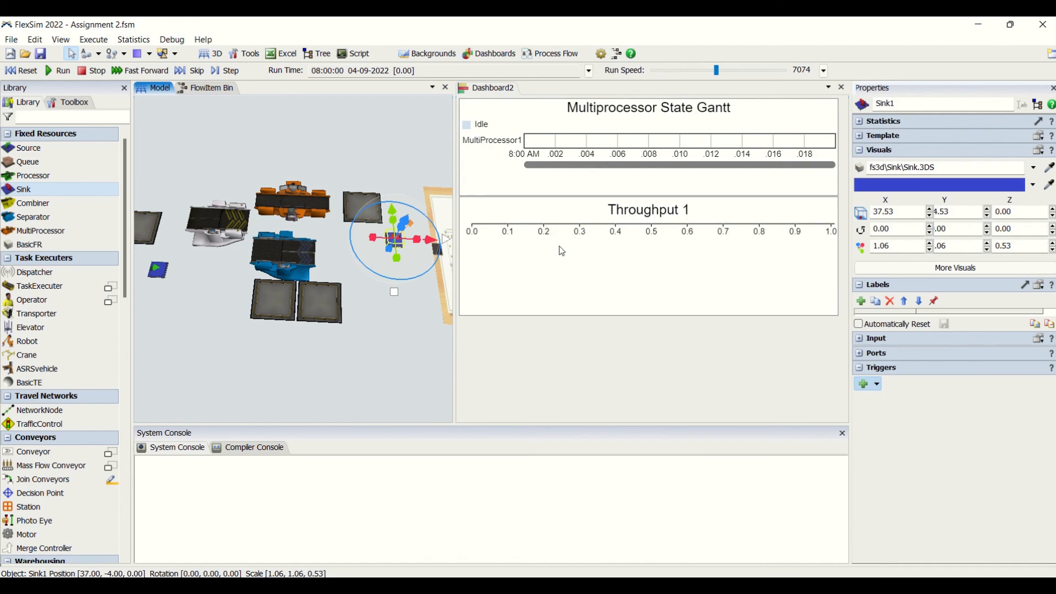
click(578, 270)
click(363, 335)
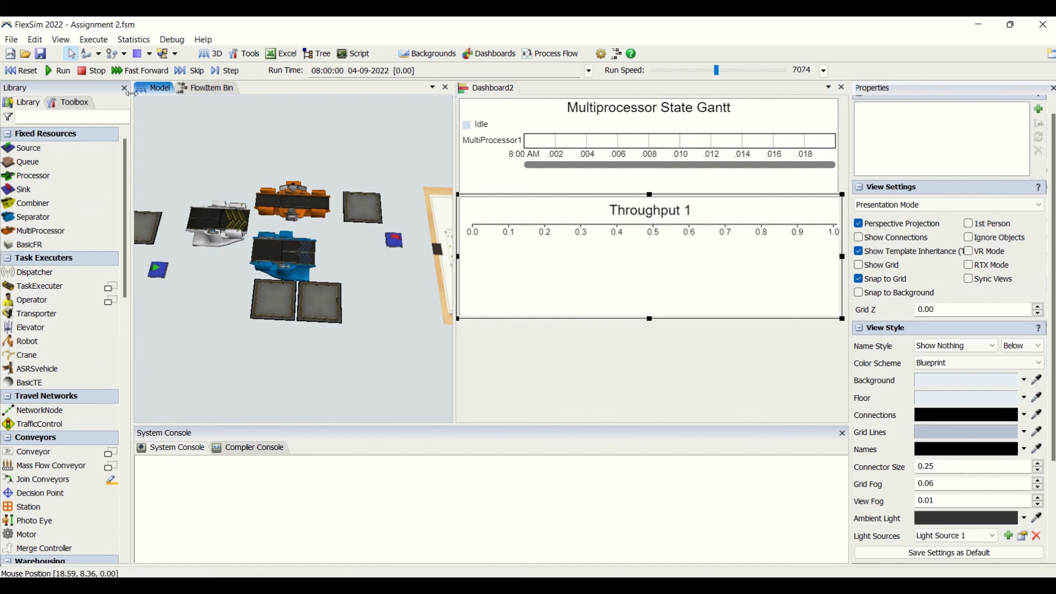
- Widen the 3D model view beside the dashboard and examine the task list on the task board
drag(236, 341, 330, 370)
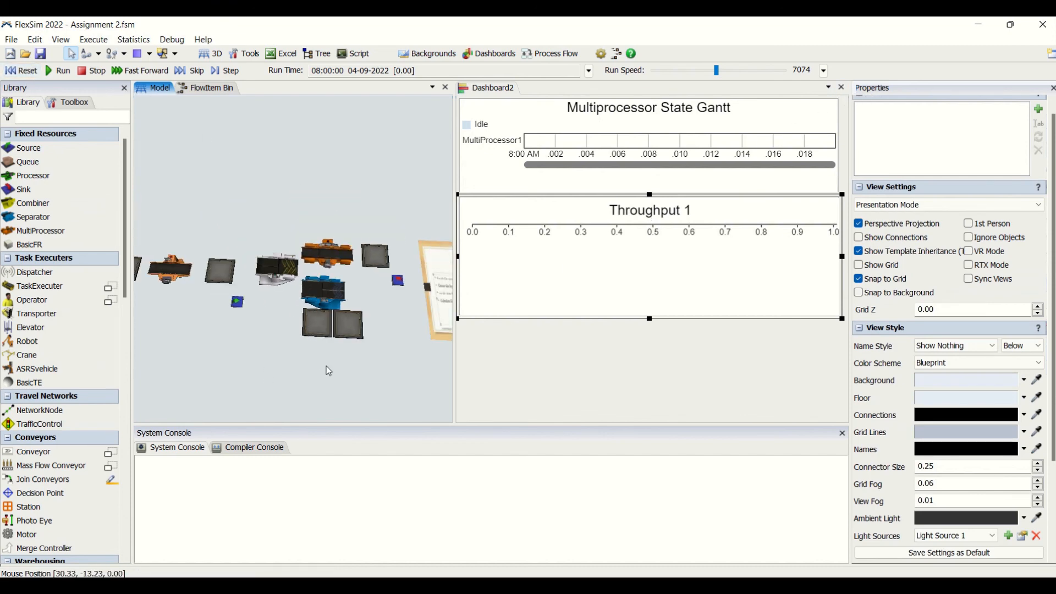
drag(462, 259, 615, 259)
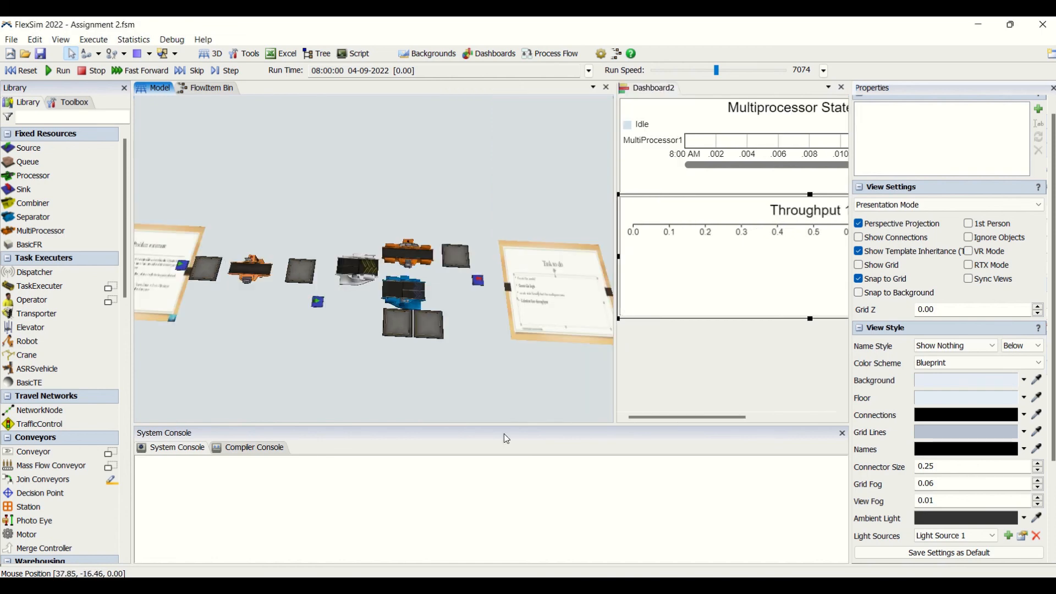
scroll(567, 308, up, 5)
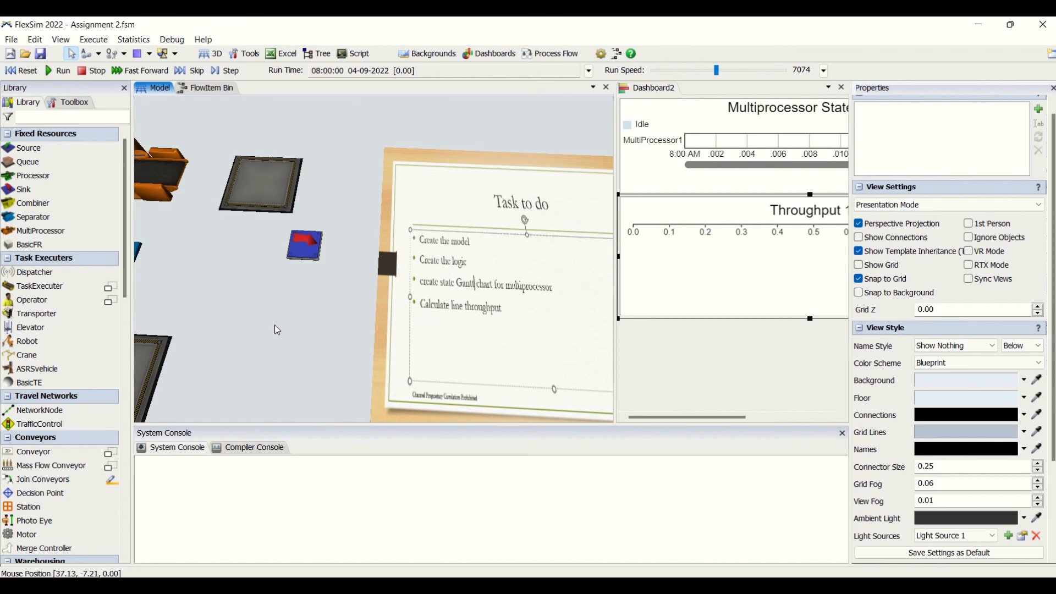
scroll(276, 325, down, 5)
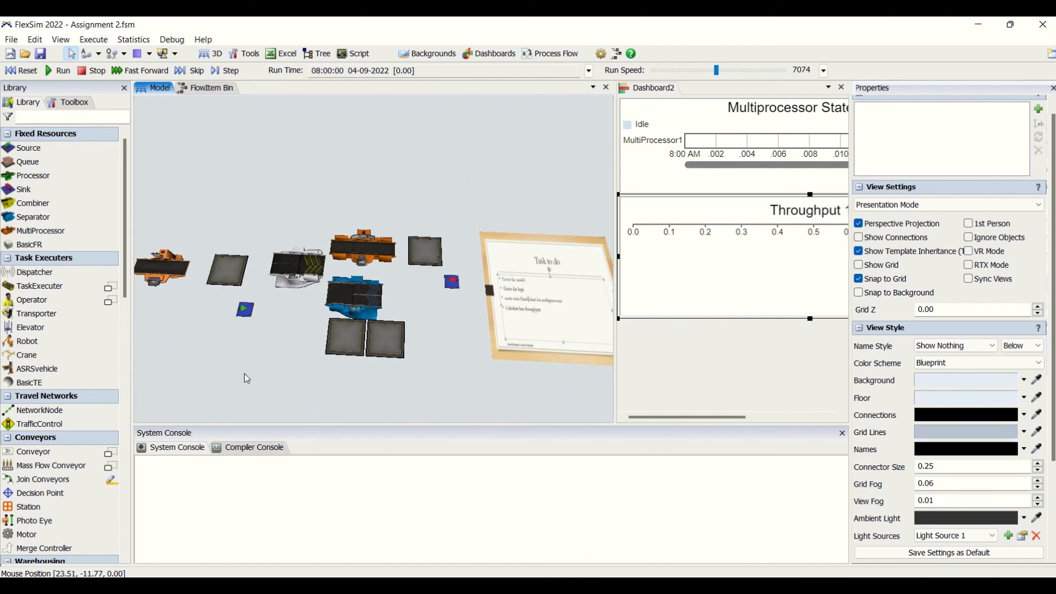
- Examine the time settings of the processor, combiner, multiprocessor and separator along the line
right_drag(248, 379, 330, 353)
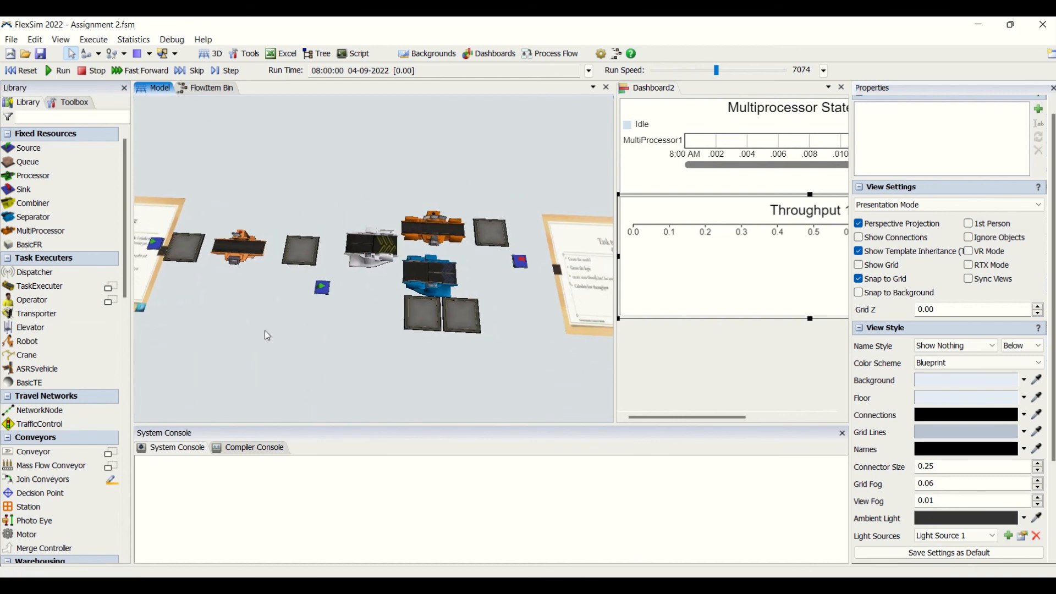
right_drag(267, 332, 229, 300)
scroll(270, 195, up, 2)
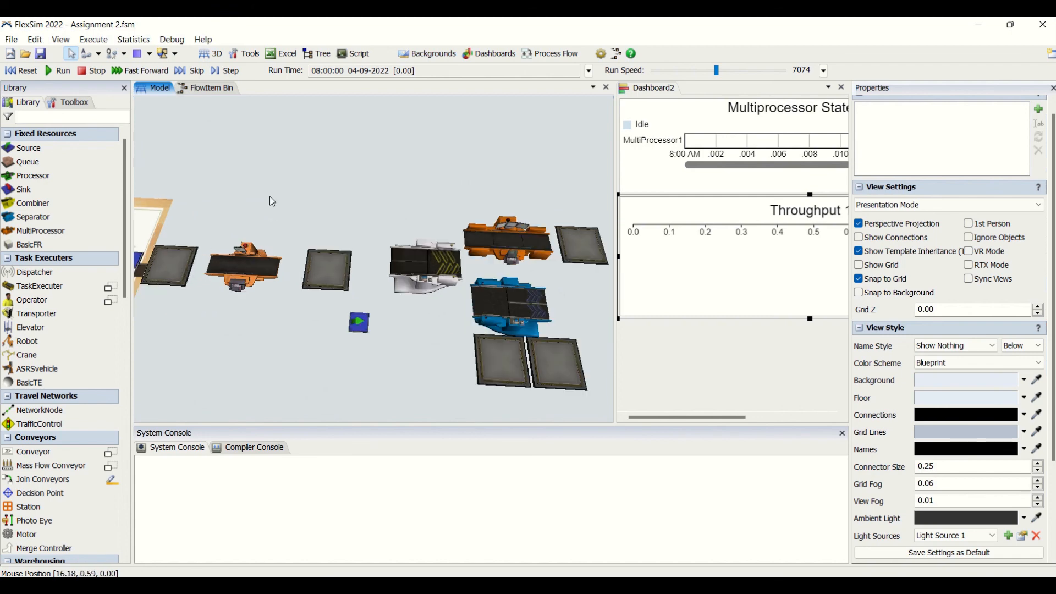
drag(263, 333, 311, 330)
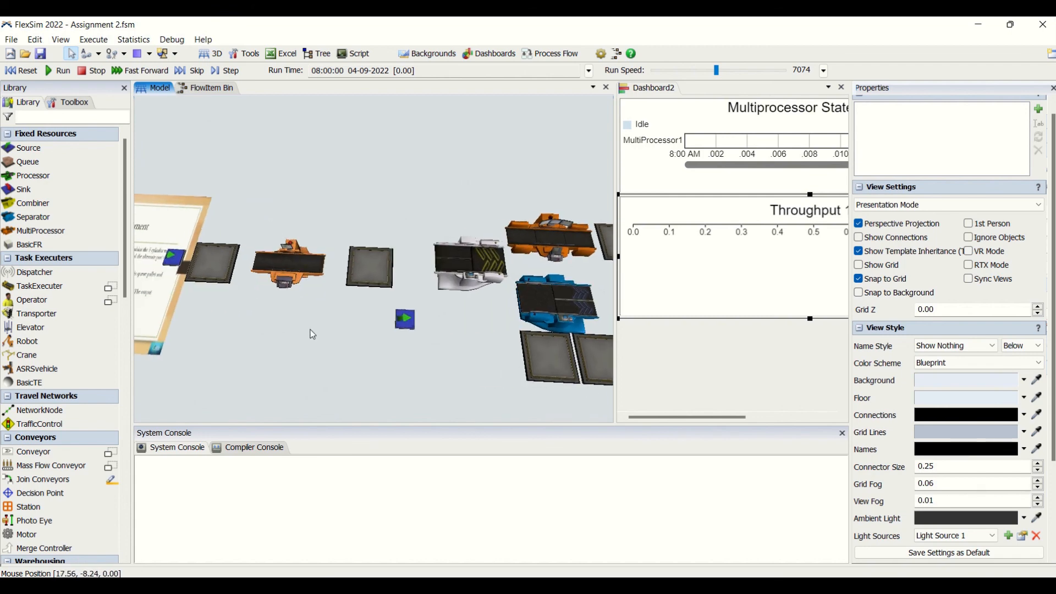
click(304, 270)
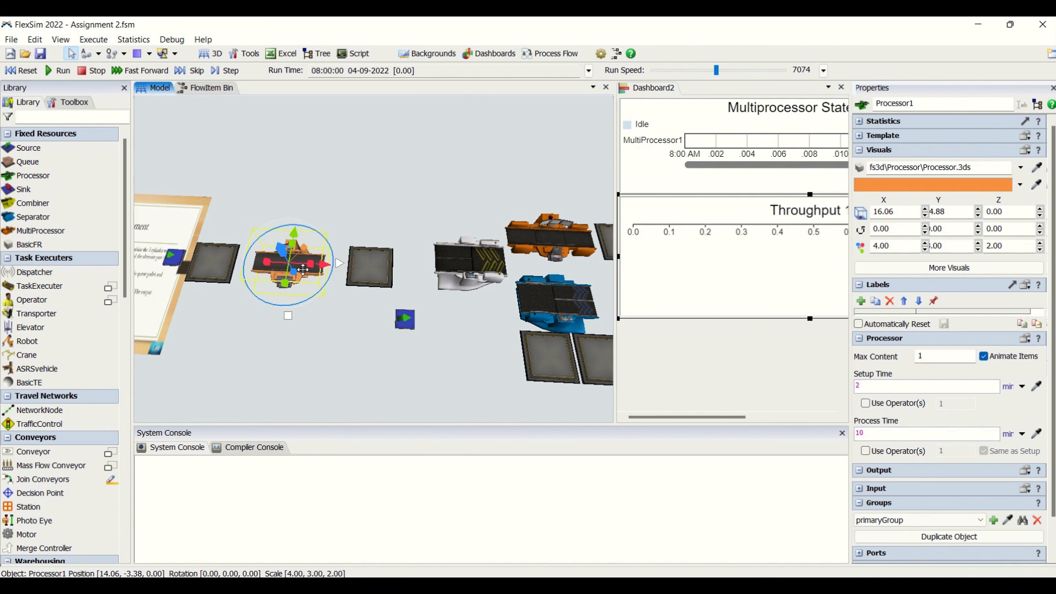
click(302, 269)
click(299, 265)
drag(430, 356, 333, 354)
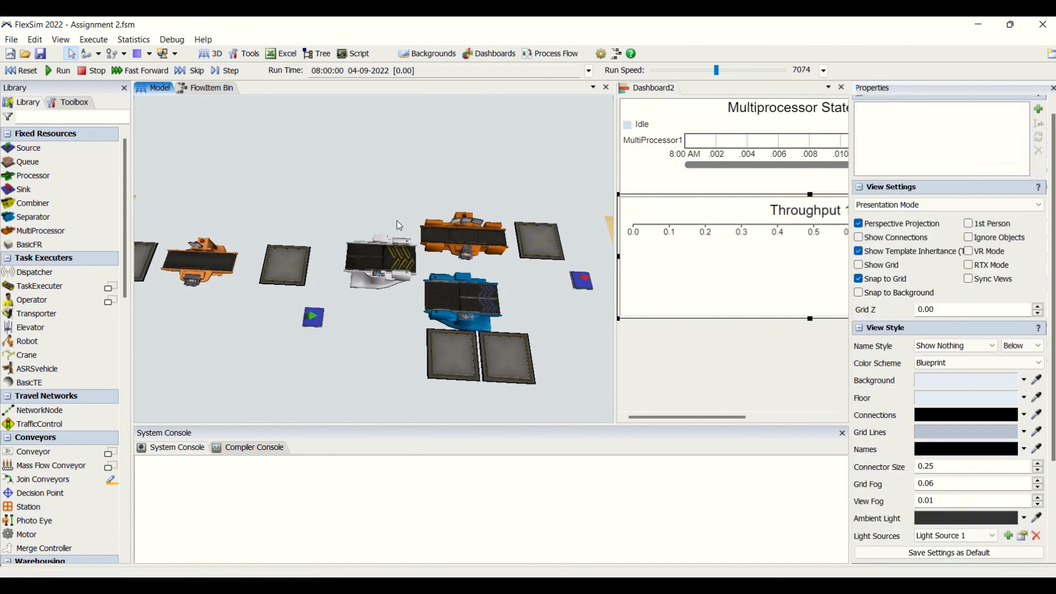
click(395, 242)
click(479, 232)
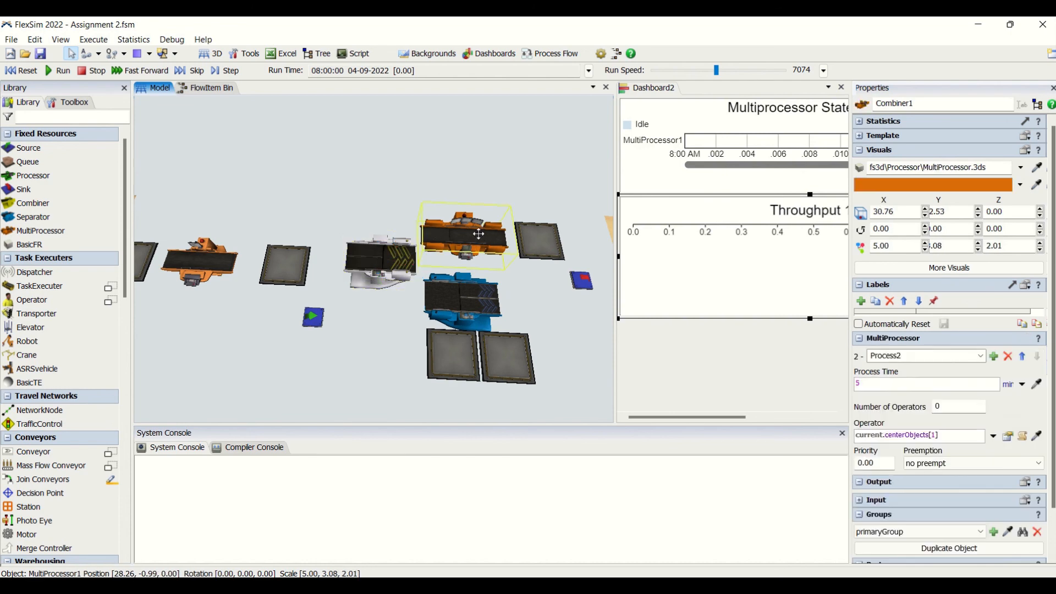
click(483, 315)
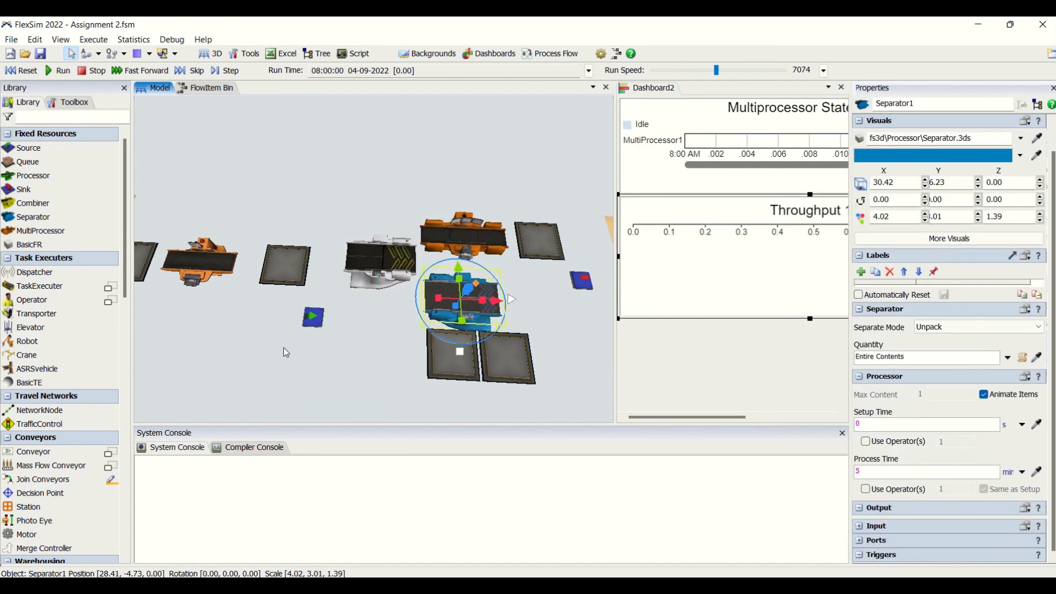
- Compare the setup and process times of Processor1 with the process time of MultiProcessor1
drag(286, 353, 324, 365)
click(263, 273)
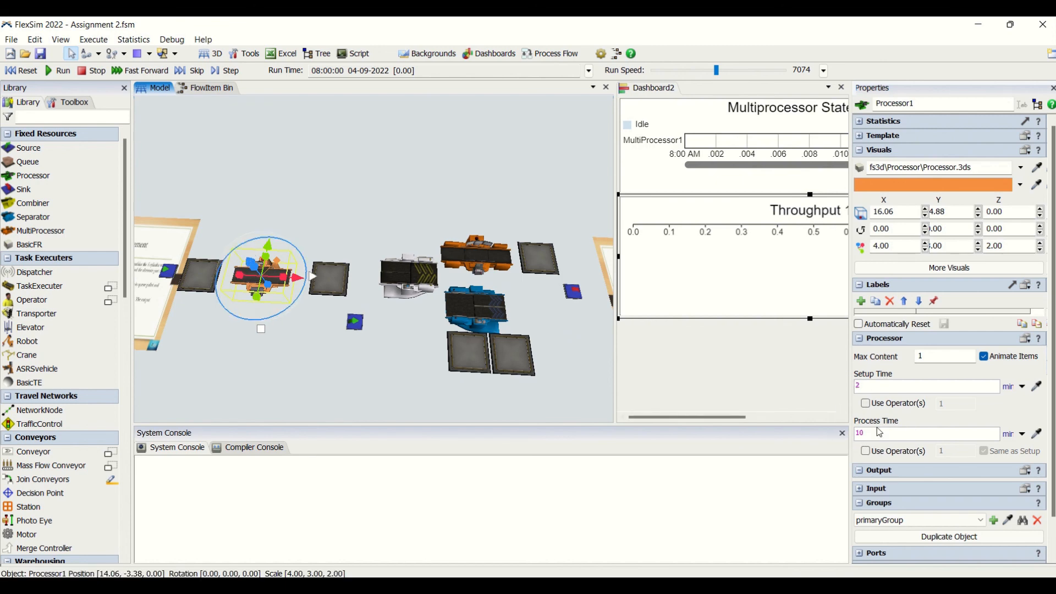
click(485, 262)
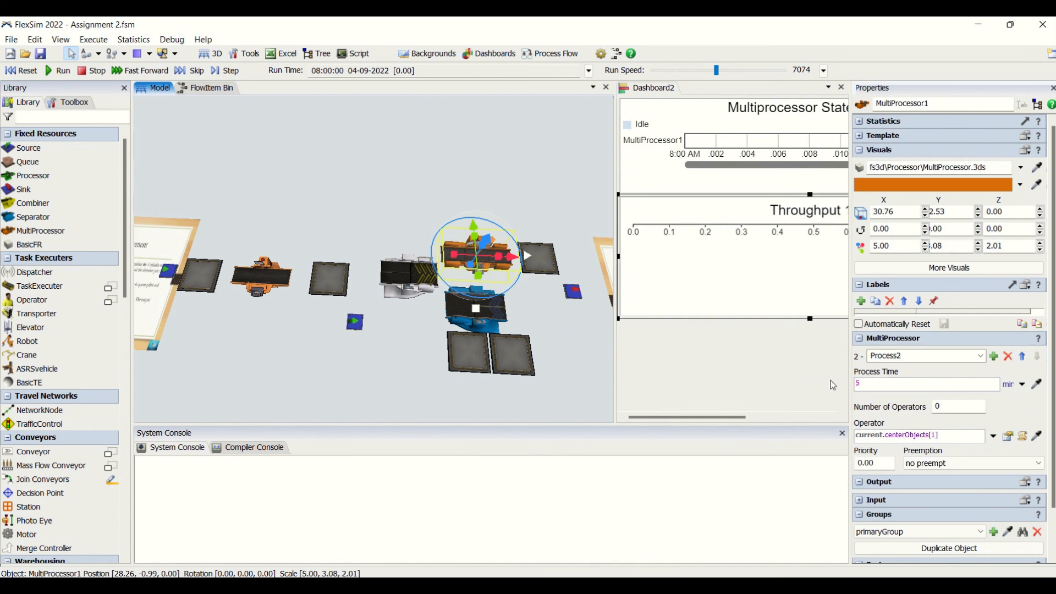
click(335, 339)
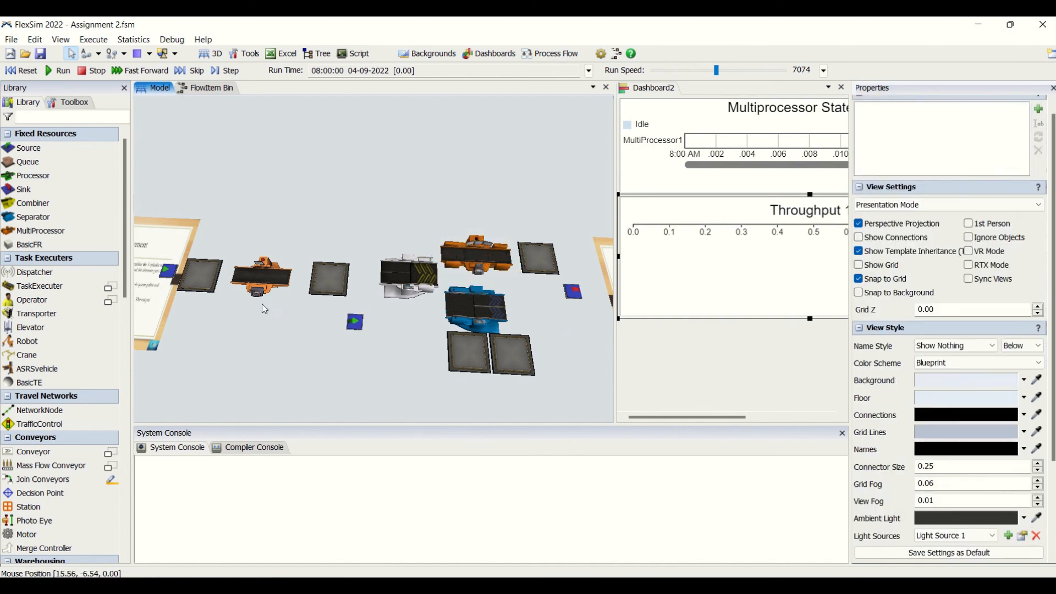
click(286, 278)
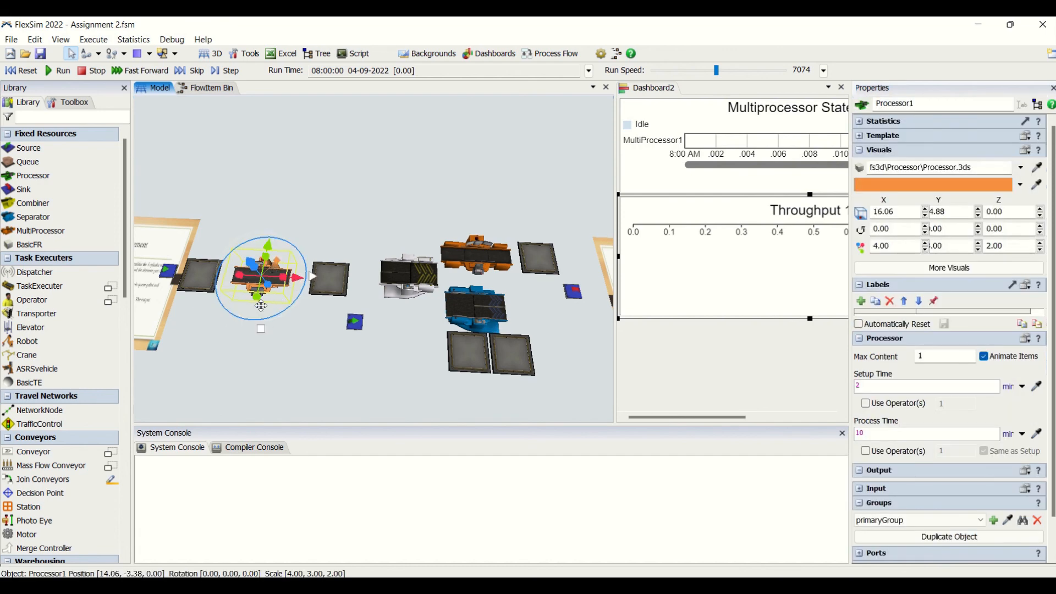
click(305, 358)
scroll(297, 360, down, 3)
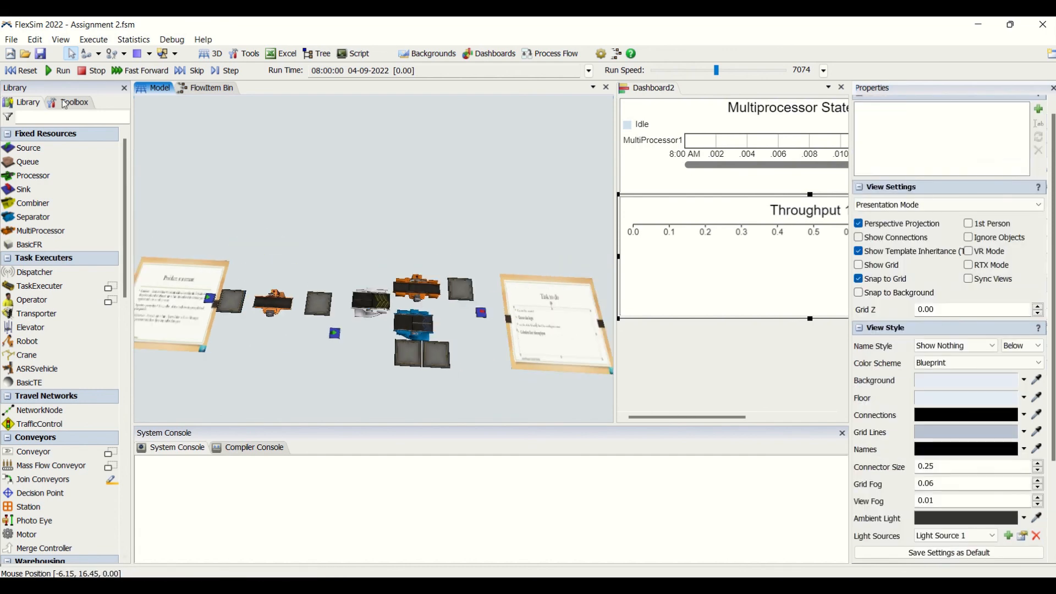
- Run the simulation, lower the run speed to 104 and observe the item flow through the line
click(58, 73)
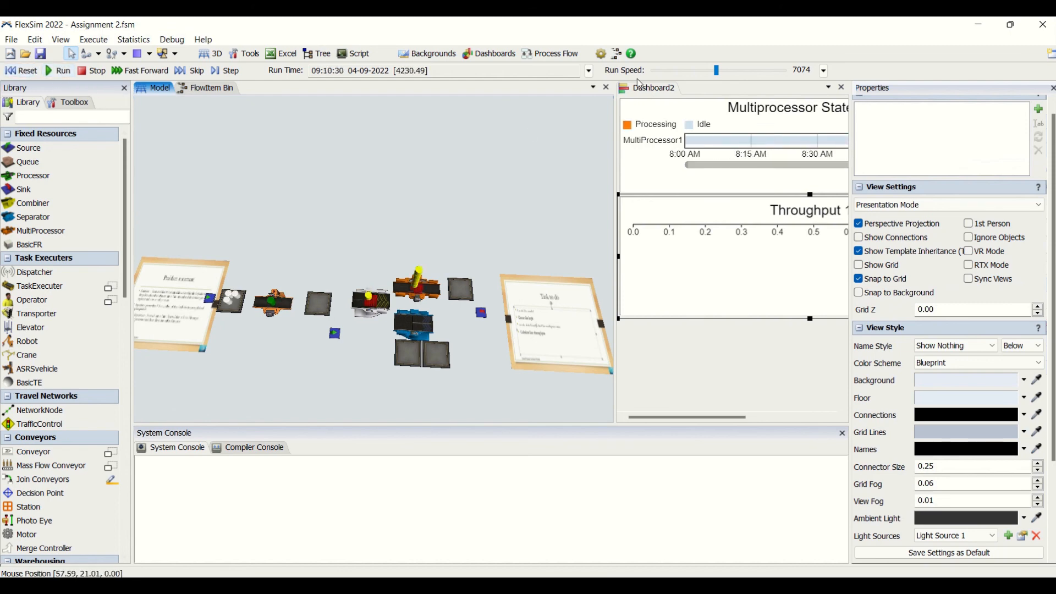
drag(717, 70, 675, 70)
right_drag(351, 379, 416, 338)
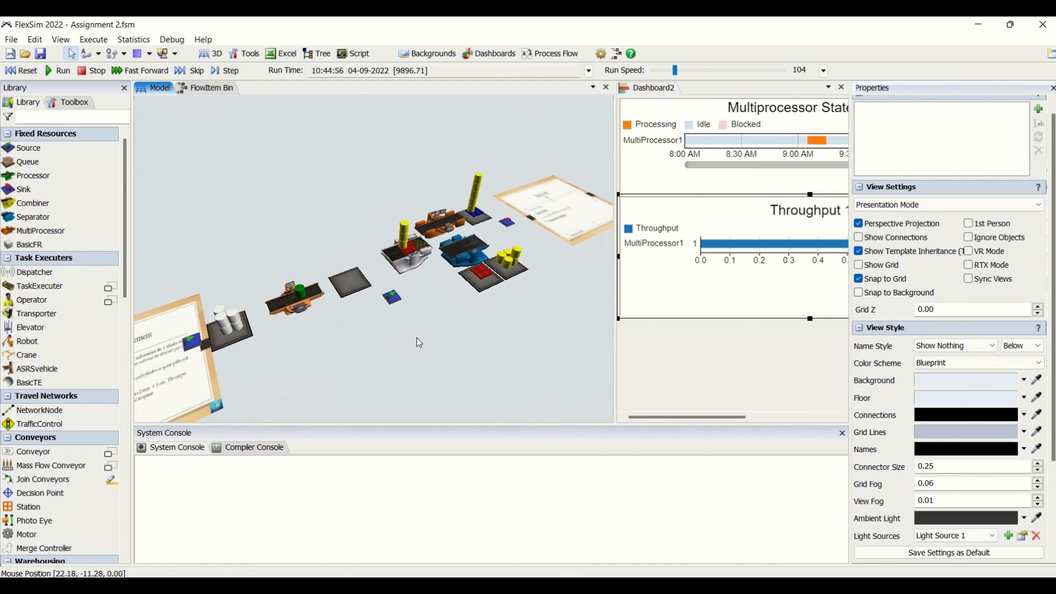
right_drag(470, 339, 369, 322)
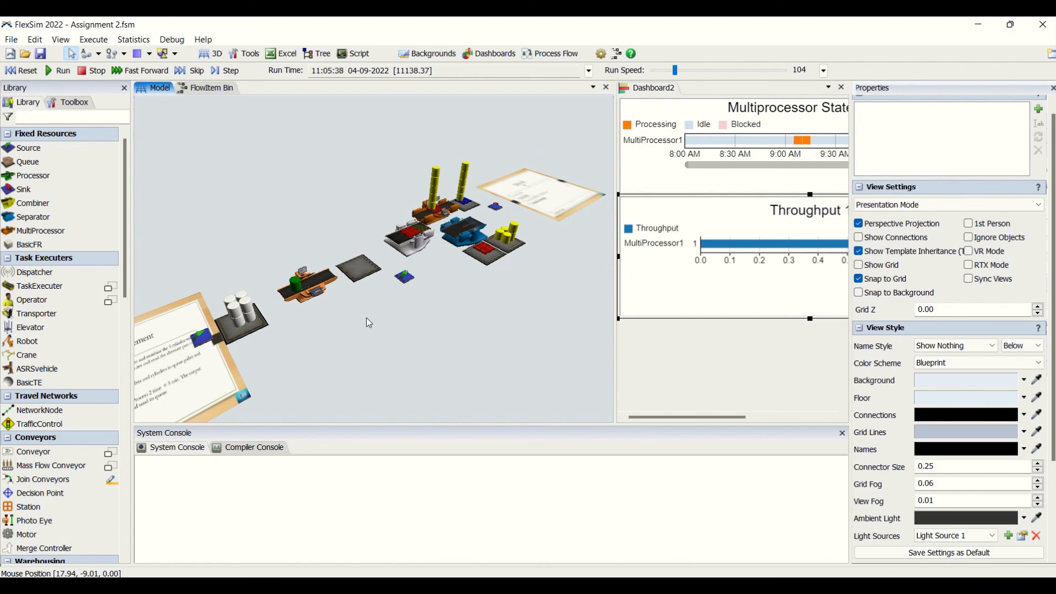